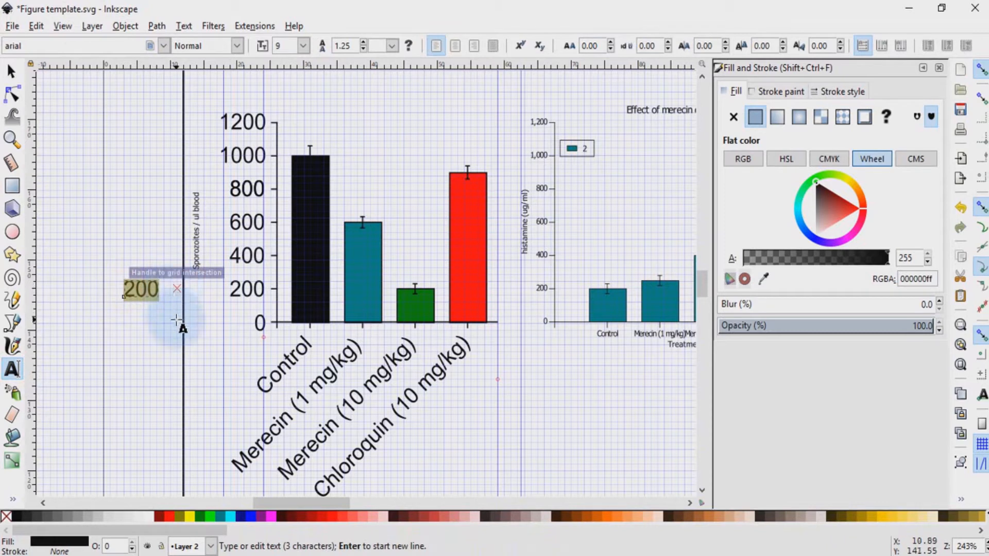
Step: Replace the selected copied label text "200" with "Sporozoites"
text(Spor)
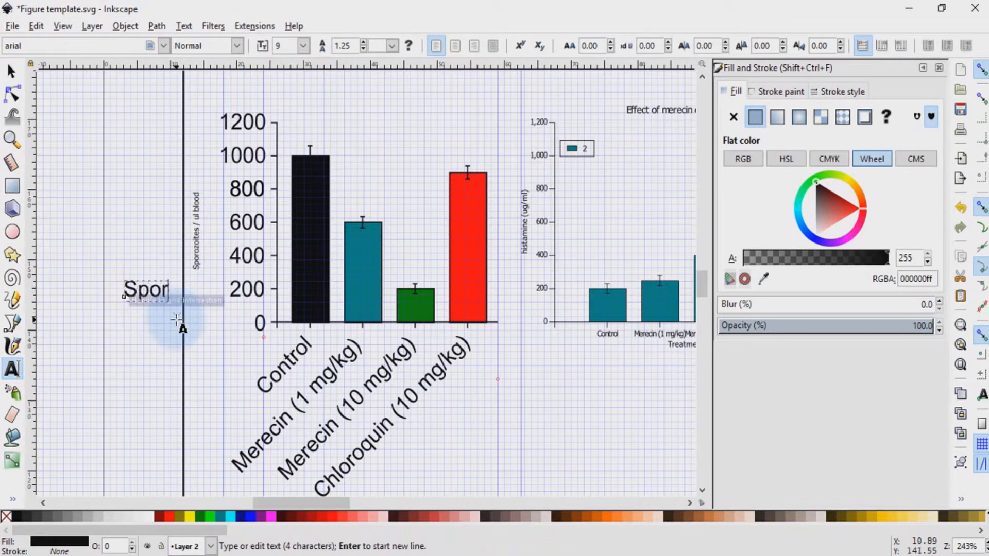
text(o)
text(zoites)
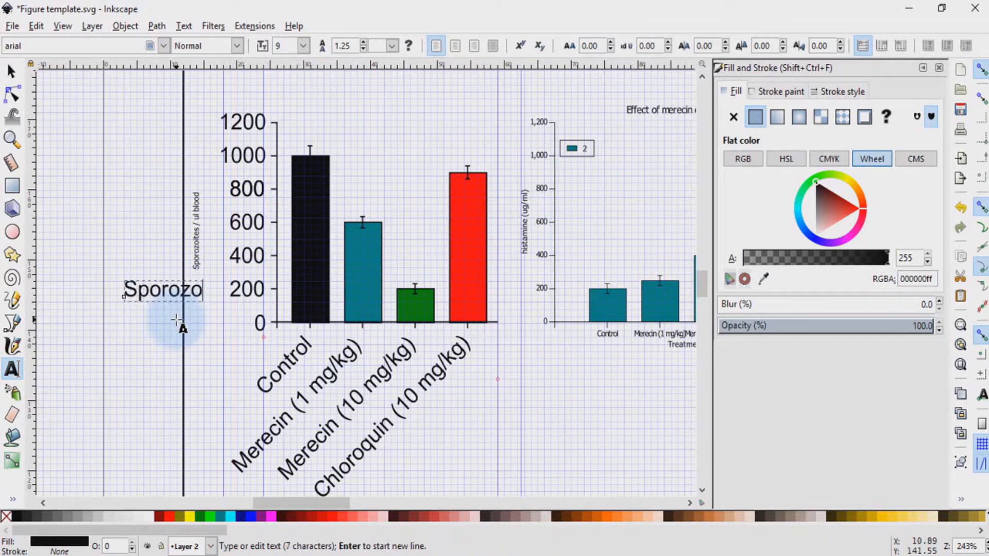
Step: Nudge the Sporozoites label leftward so it sits clear of the first chart's axis numbers
click(11, 72)
key(Left)
key(Left)
key(Left)
key(Left)
key(Left)
key(Left)
key(Left)
key(Left)
key(Left)
key(Left)
key(Left)
key(Left)
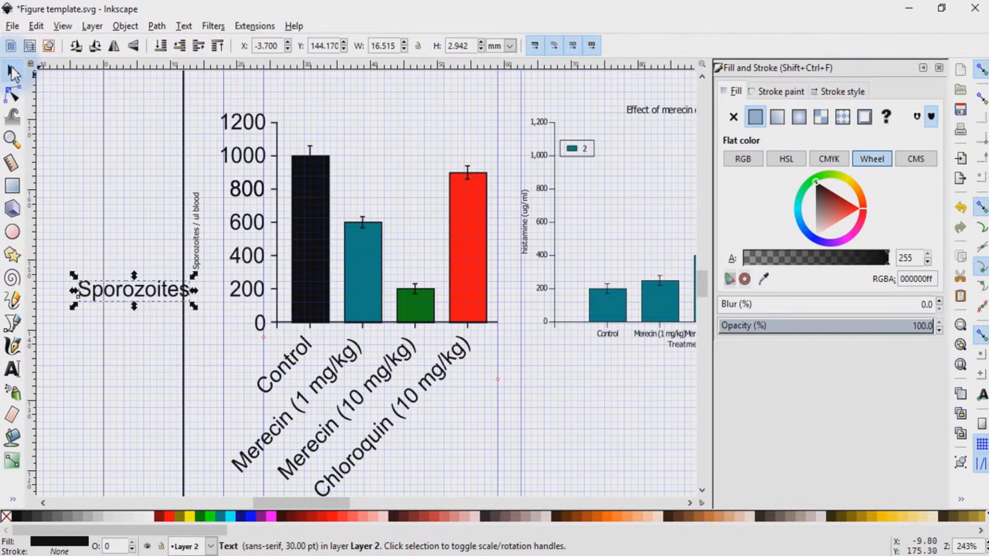
Step: Extend the Sporozoites label with a slash and append the μ glyph from the Greek and Coptic range
click(11, 369)
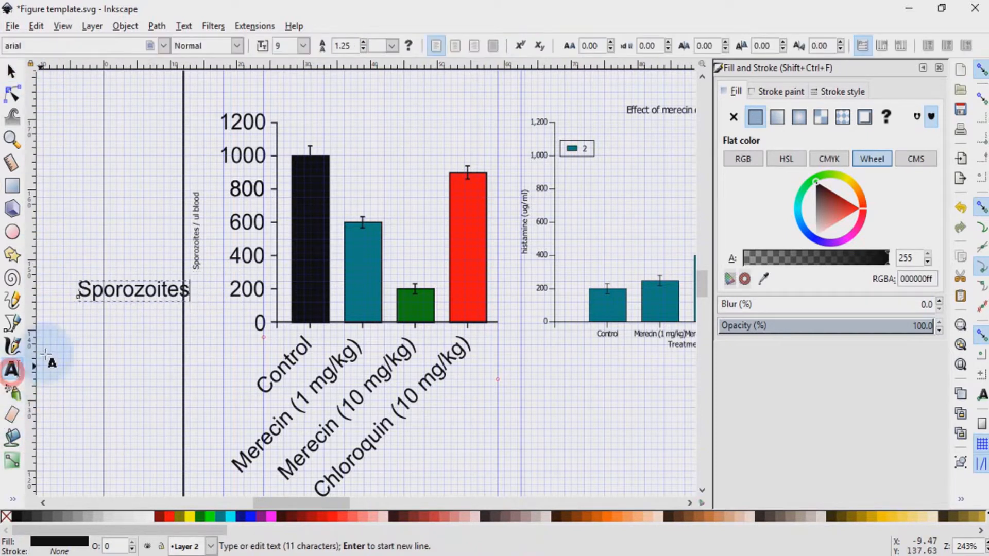
click(190, 291)
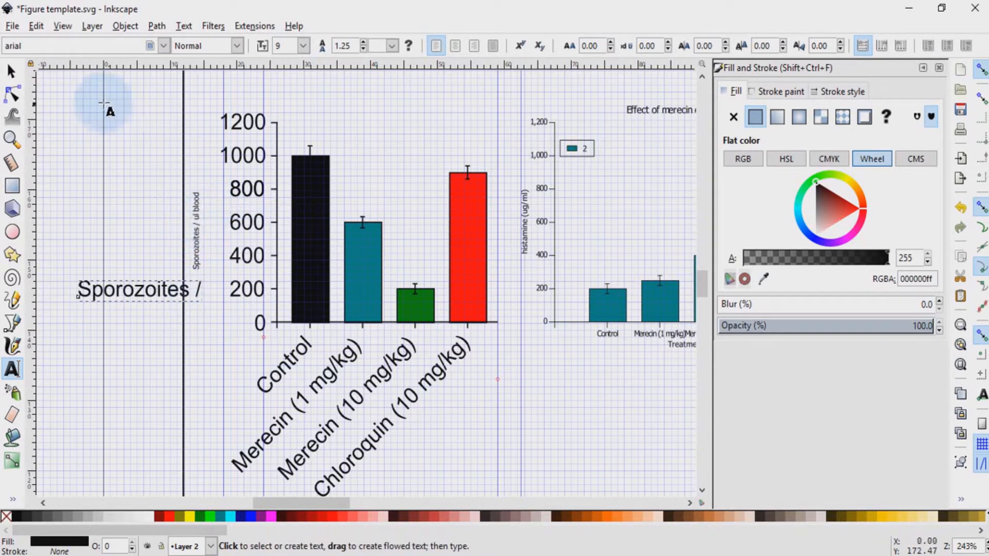
click(185, 26)
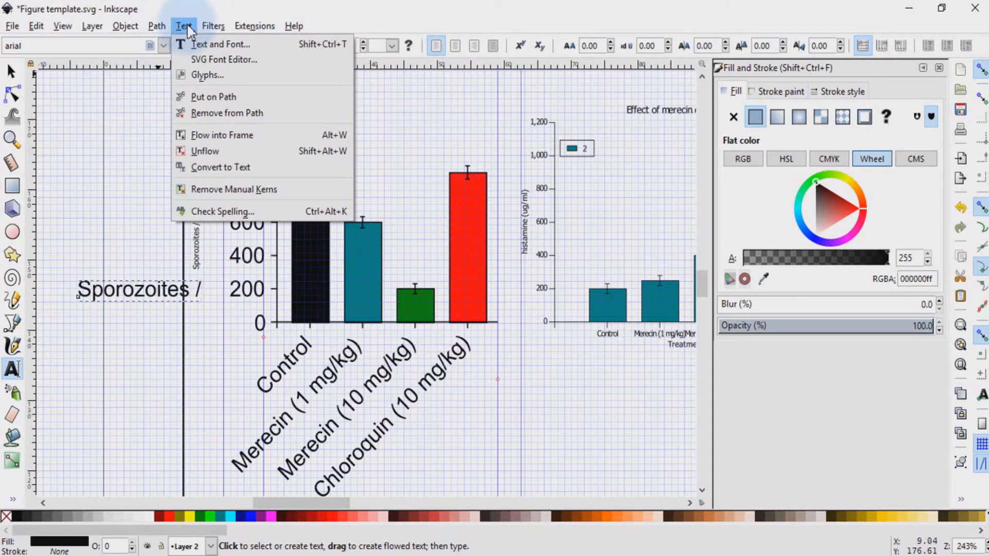
click(206, 75)
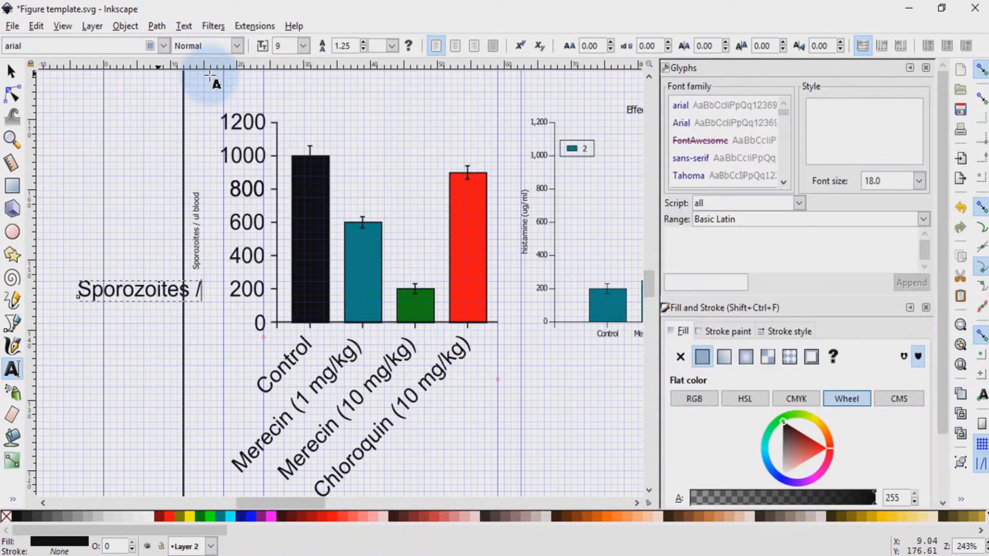
click(922, 222)
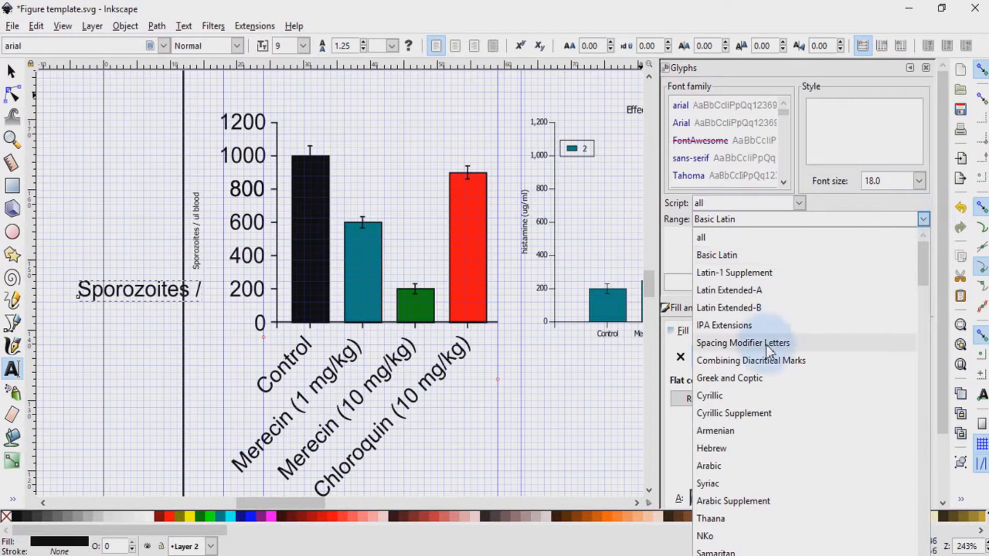
click(729, 378)
click(741, 107)
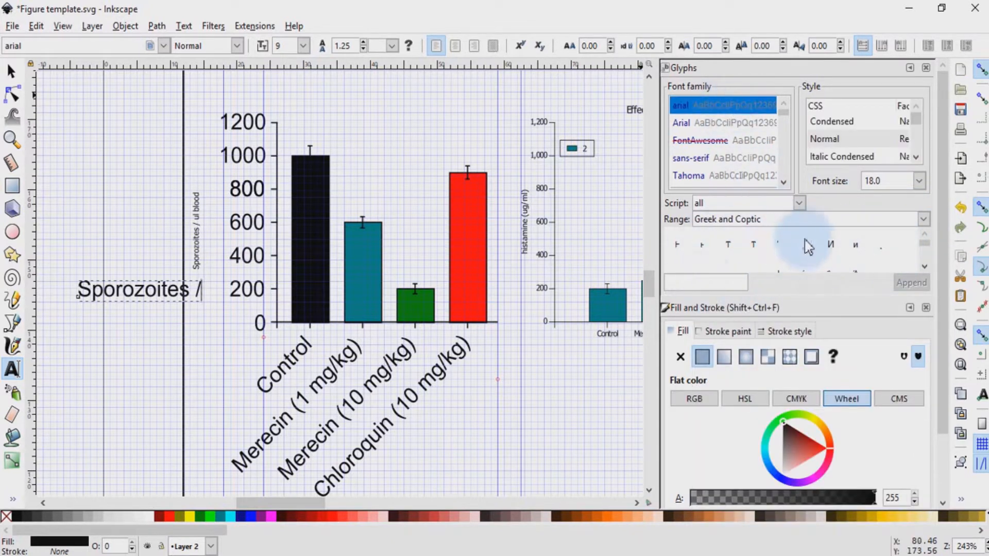
click(925, 266)
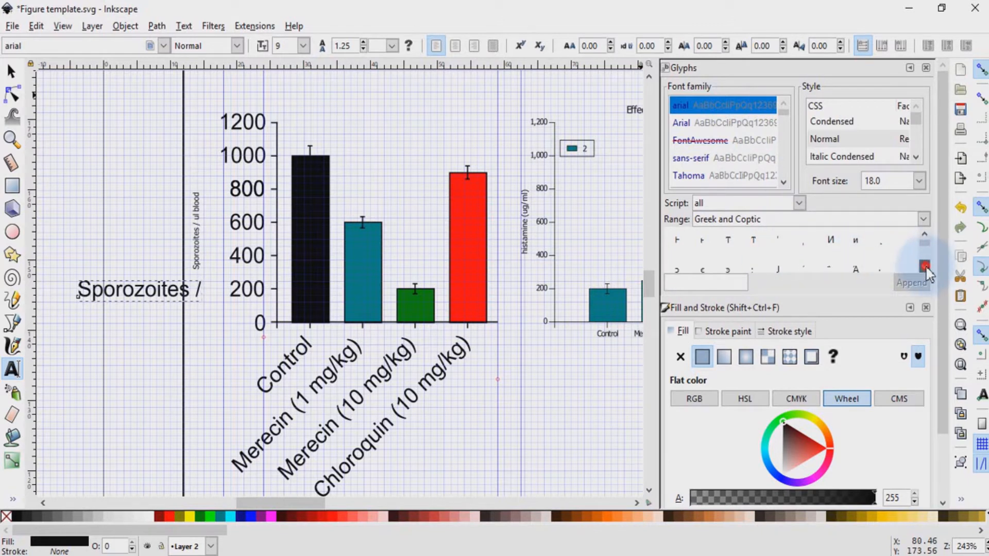
click(925, 265)
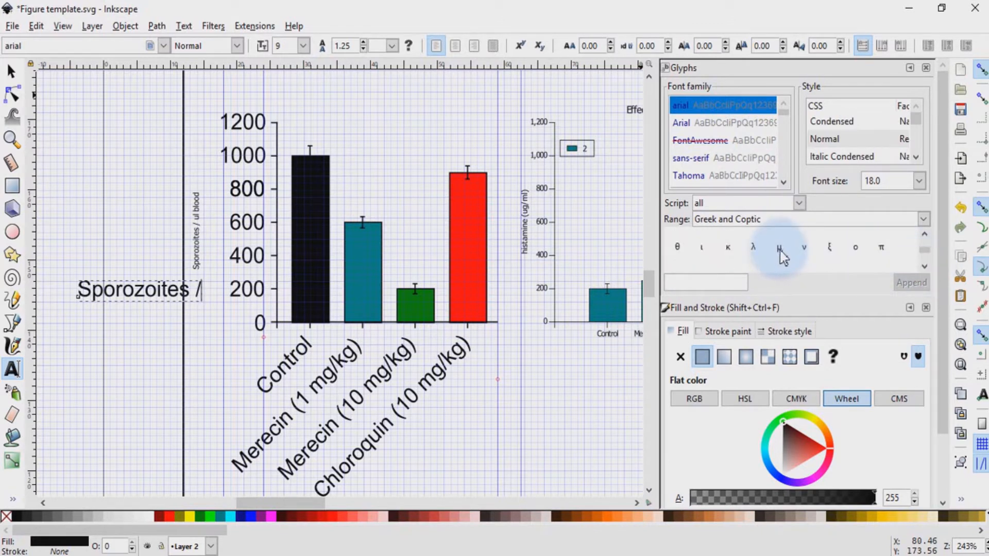
click(780, 250)
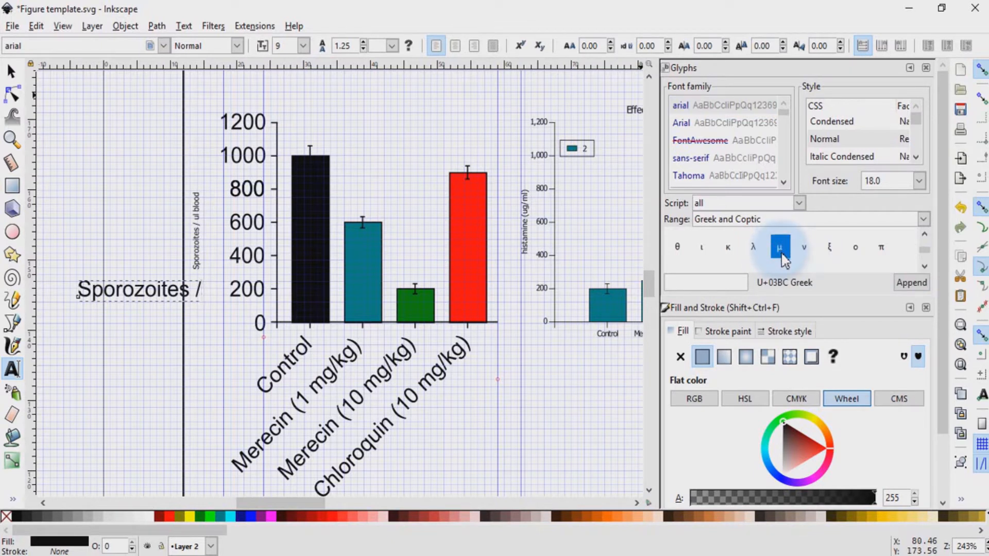
click(911, 283)
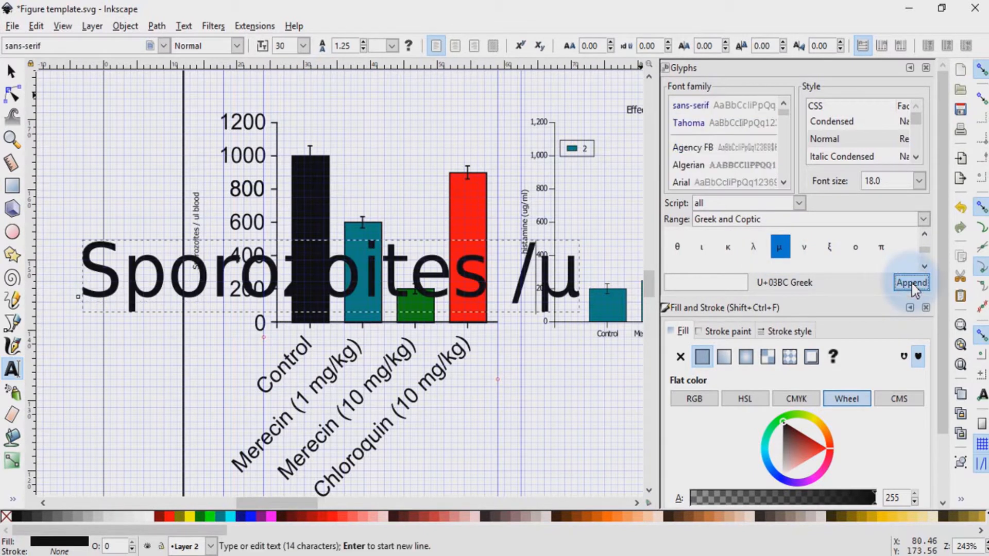
Step: Close the Glyphs dialog and complete the label so it reads "Sporozoites /μl blood"
click(575, 272)
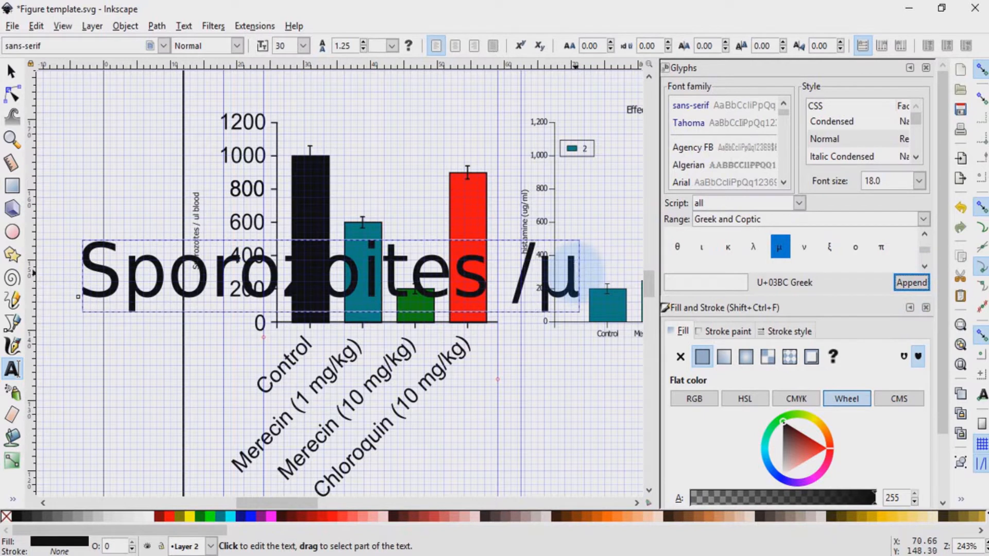
click(578, 272)
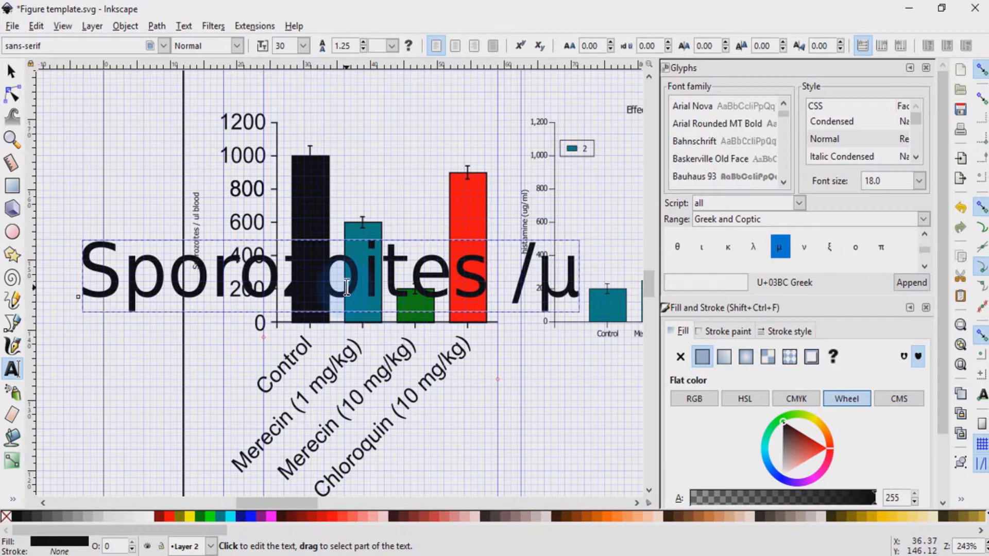
click(926, 68)
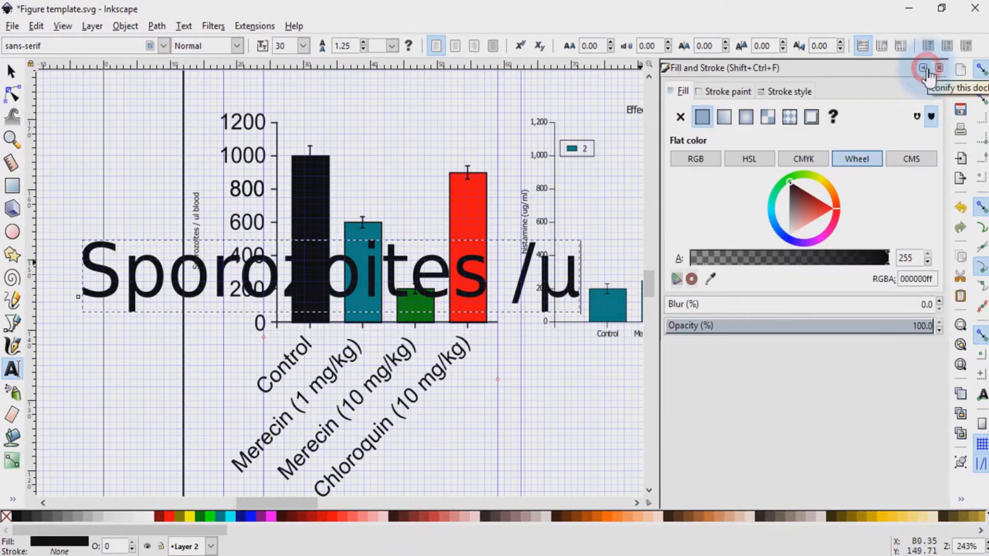
text(l)
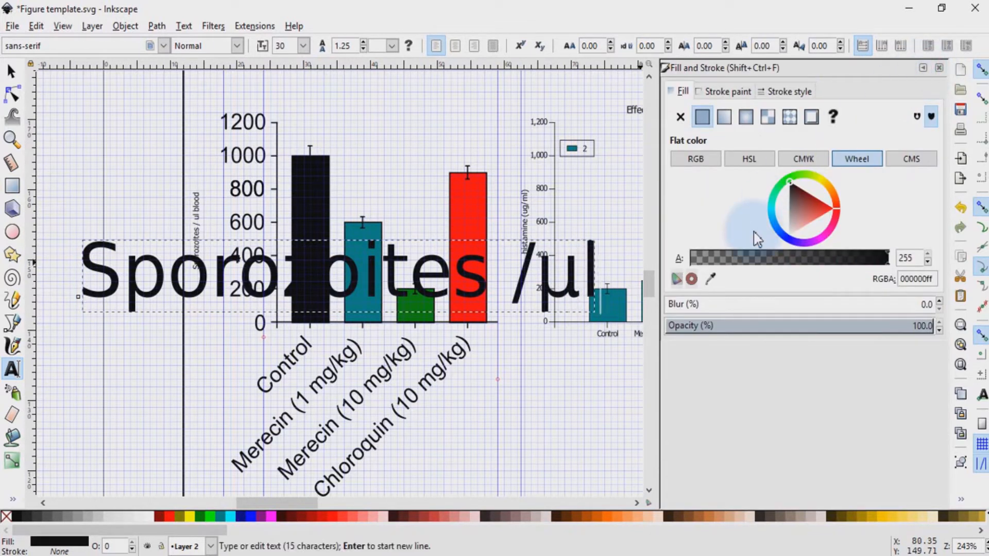
text( blood)
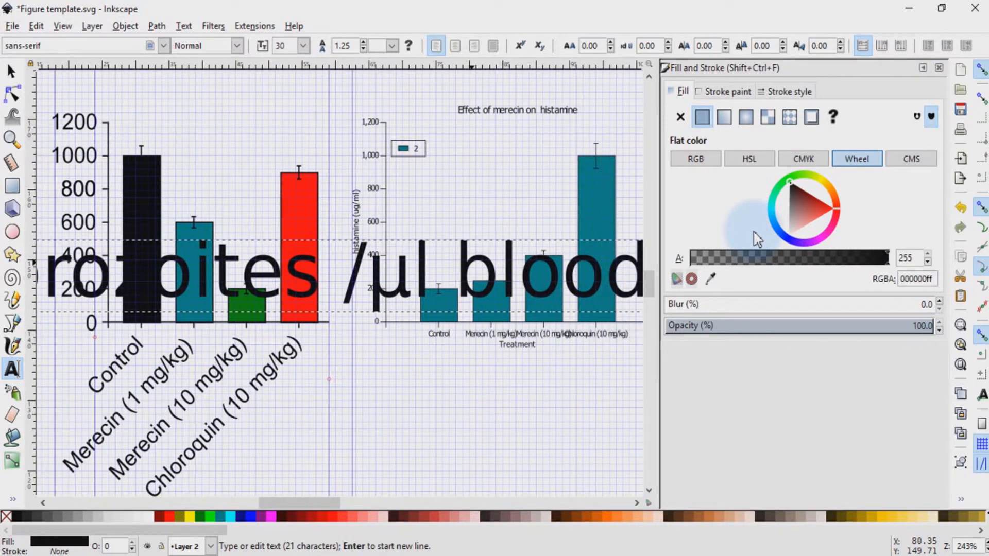
Step: Set the whole "Sporozoites /μl blood" label to font size 9 in Arial
drag(639, 260, 8, 252)
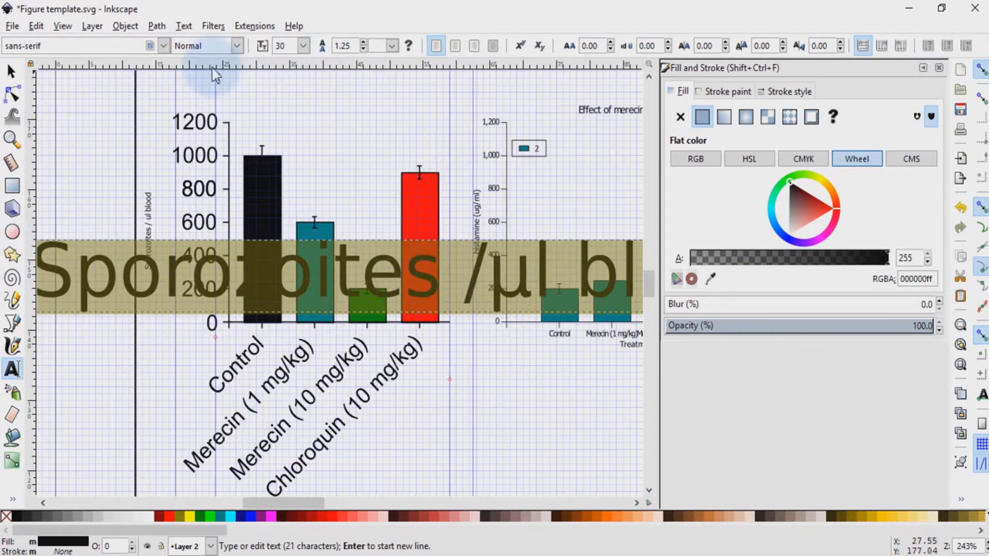
click(302, 46)
click(286, 118)
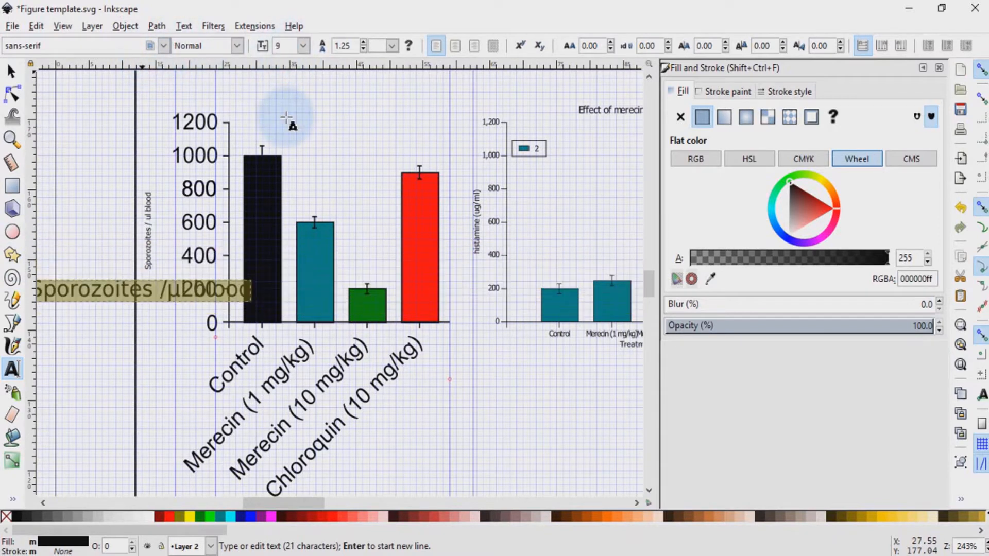
click(149, 46)
click(164, 46)
click(90, 45)
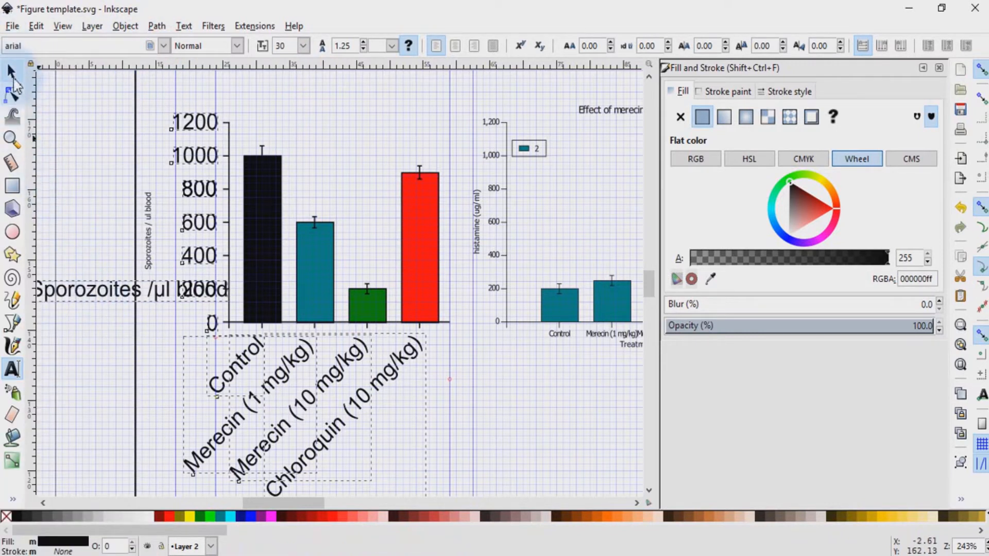
Step: Rotate the "Sporozoites /μl blood" label 90° counterclockwise so it reads vertically
click(11, 72)
click(95, 305)
click(90, 298)
click(88, 292)
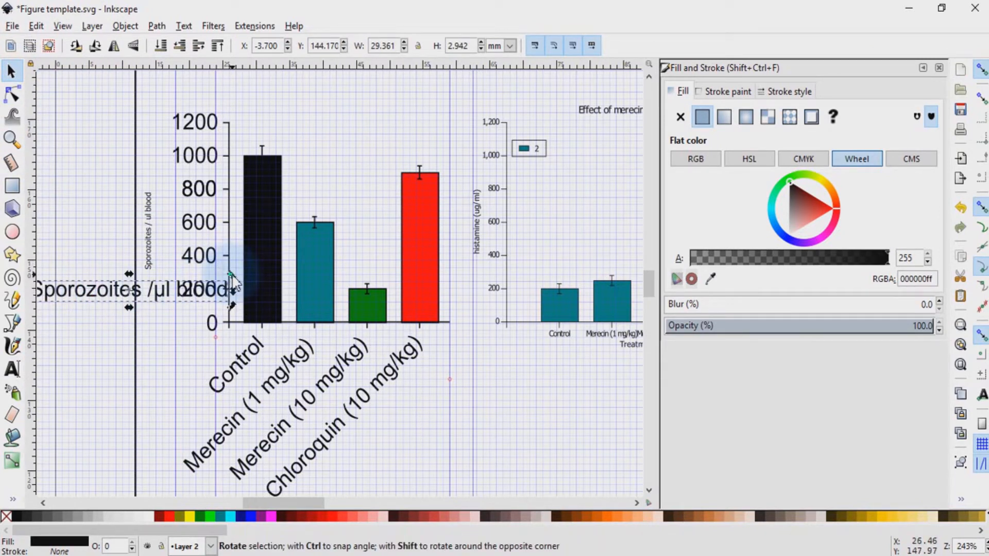
drag(229, 278, 132, 165)
Step: Delete the small original "Sporozoites / ul blood" label beside the first chart's y-axis
click(163, 253)
click(150, 240)
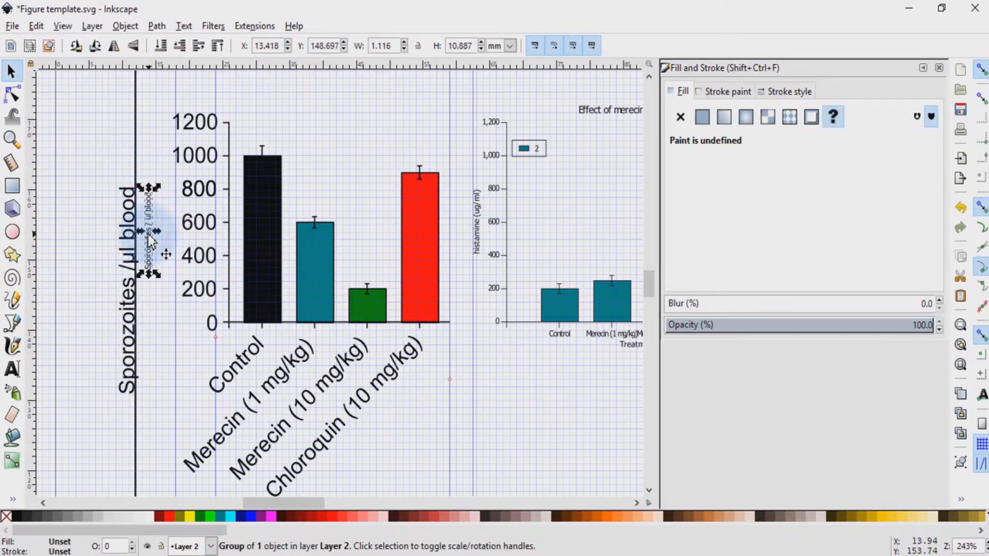
key(Delete)
Step: Move the rotated label next to the first chart's y-axis numbers, at about X 13.9 mm and Y 141.5 mm
click(127, 291)
drag(127, 291, 151, 218)
drag(156, 255, 163, 264)
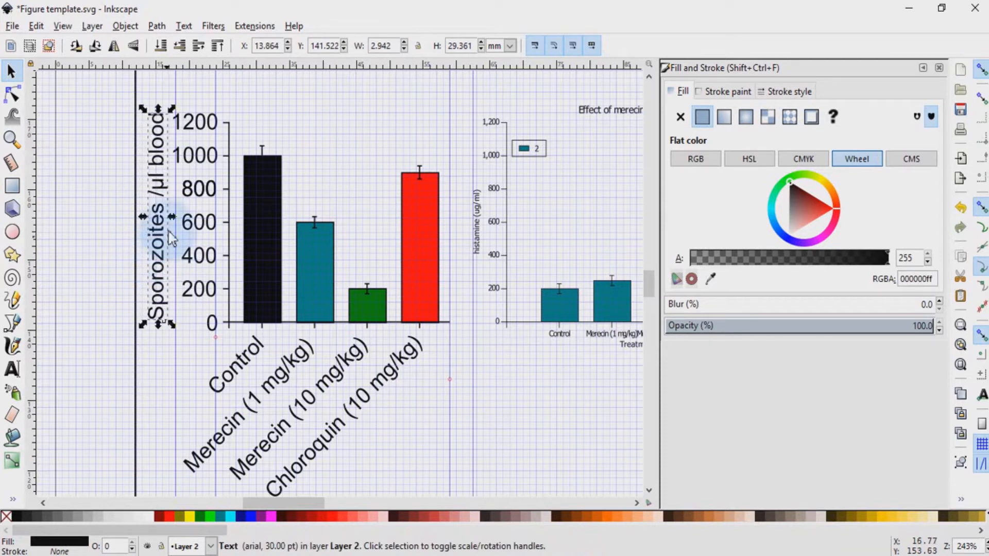
click(211, 361)
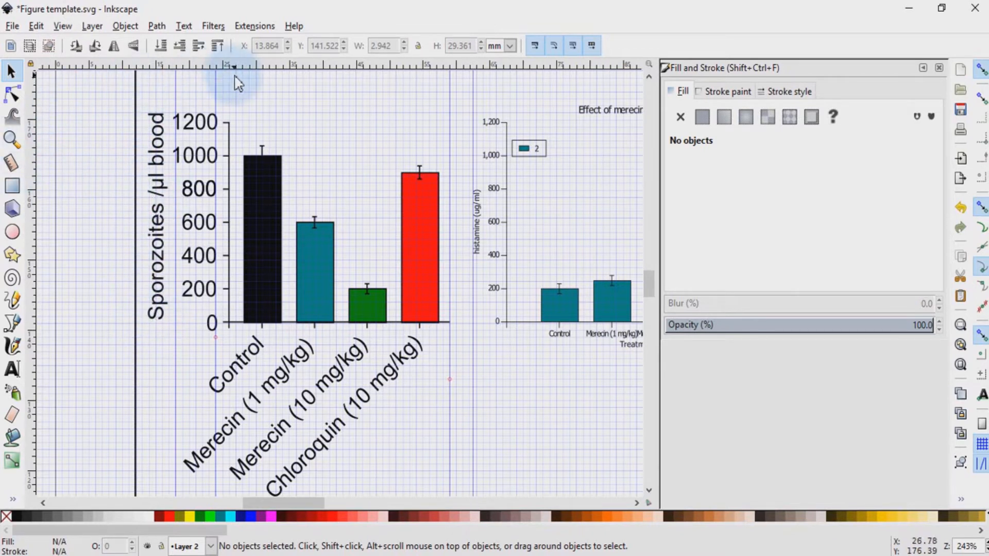
Step: Align two new horizontal guides with the top and bottom ends of the first chart's y-axis, with the page grid hidden
drag(260, 64, 275, 124)
drag(207, 66, 142, 329)
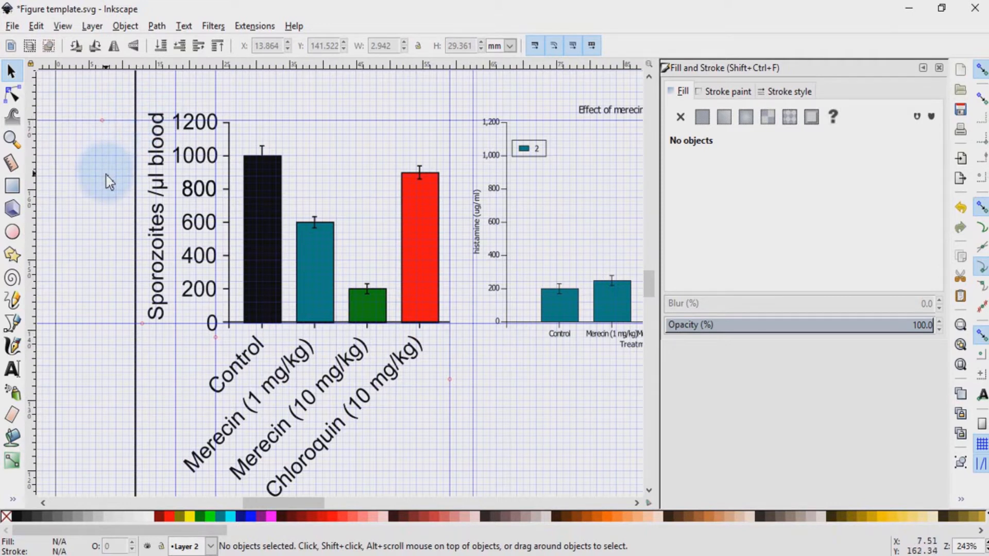
click(61, 26)
click(85, 94)
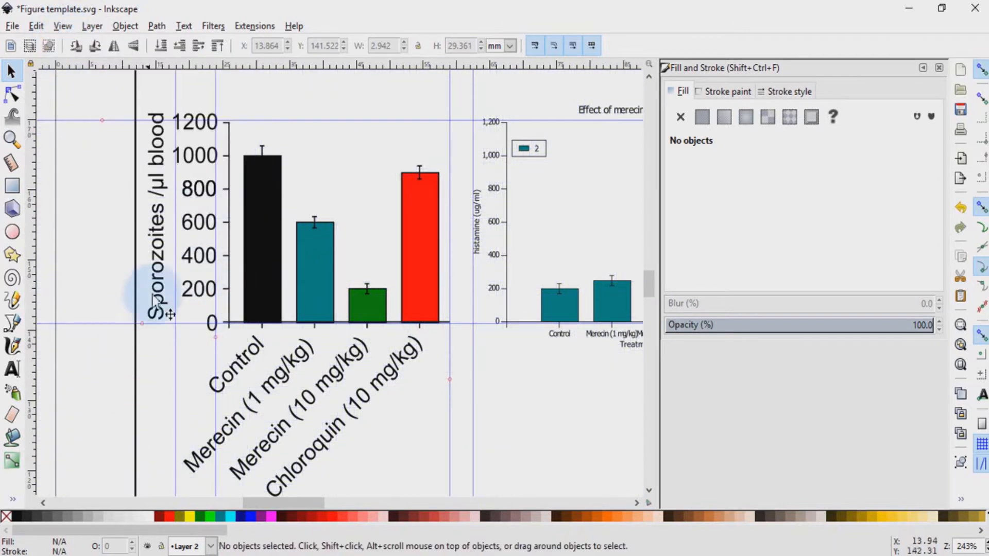
drag(105, 122, 105, 122)
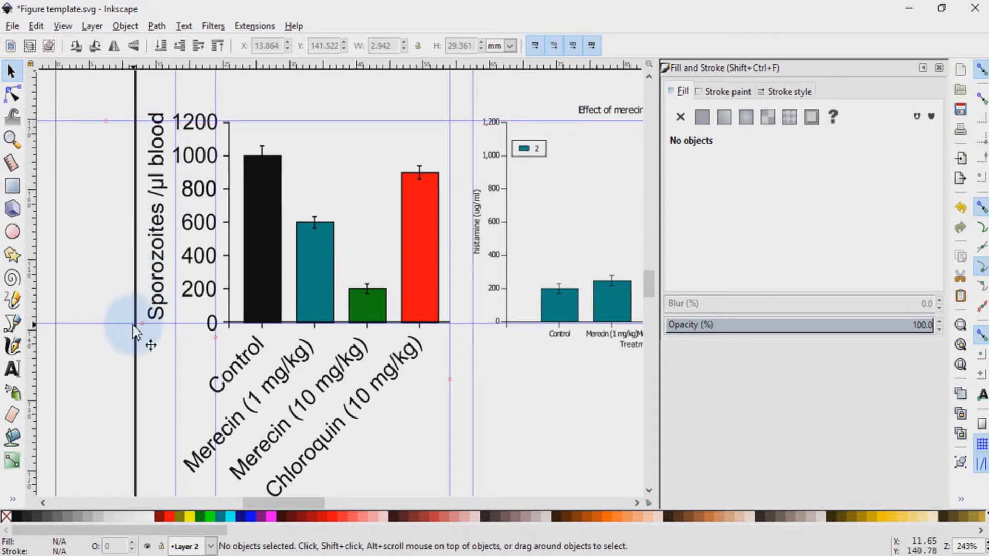
drag(143, 324, 144, 323)
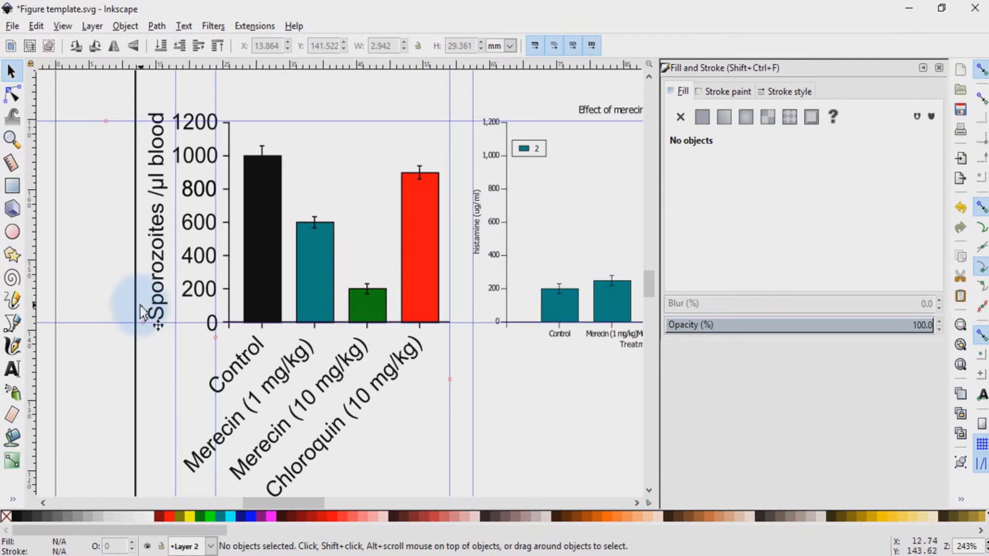
Step: Draw a straight vertical line about 28.7 mm long between the two horizontal guides, outside the figure to the left of the chart
click(12, 323)
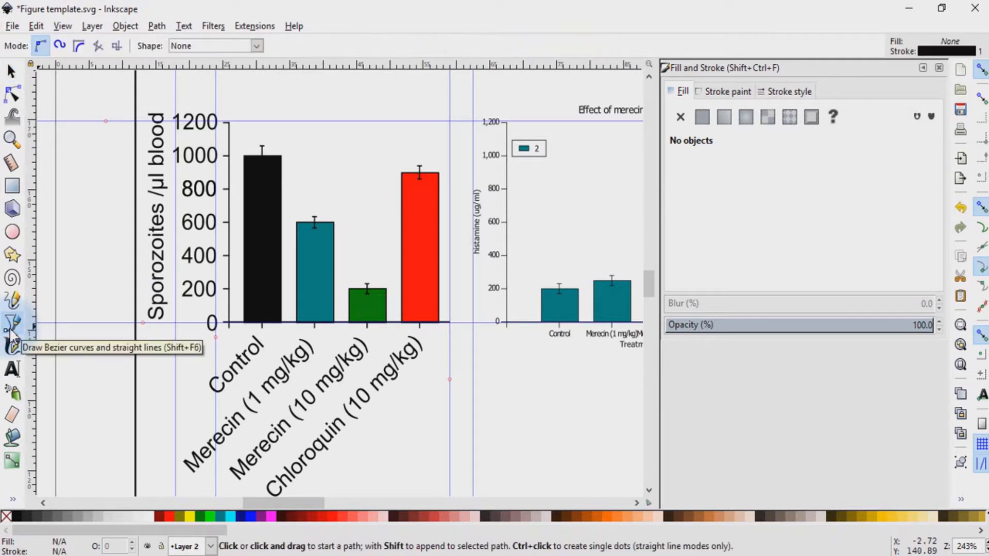
click(88, 121)
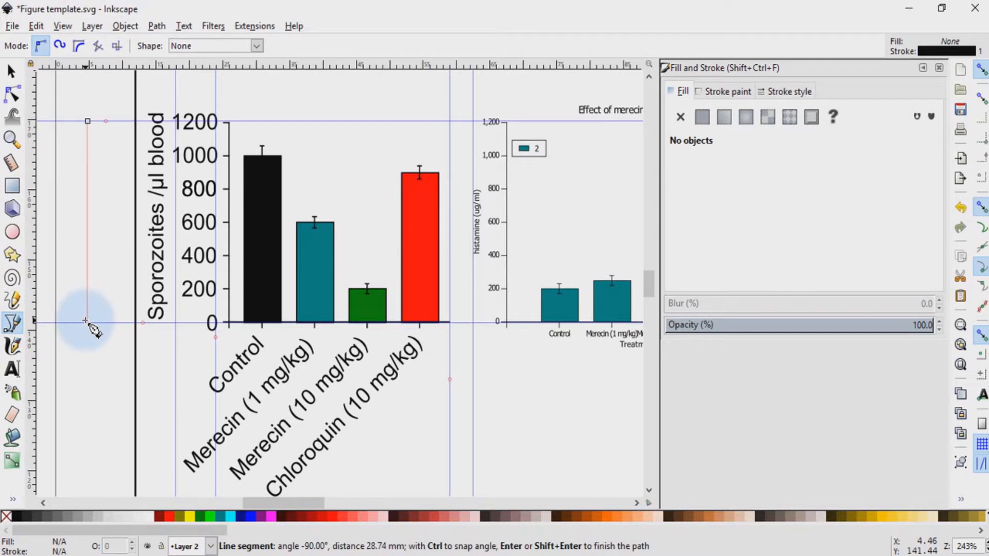
double_click(87, 322)
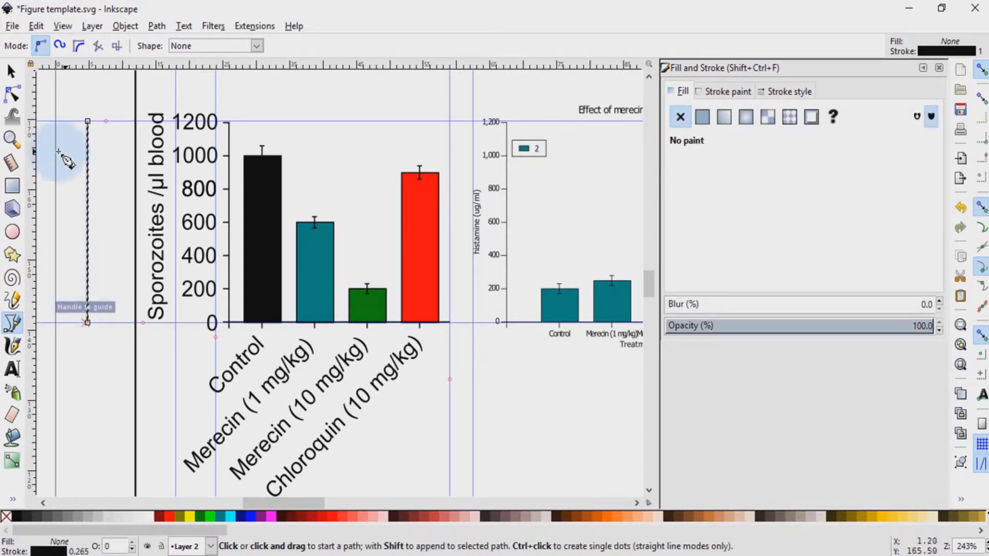
click(11, 71)
click(109, 252)
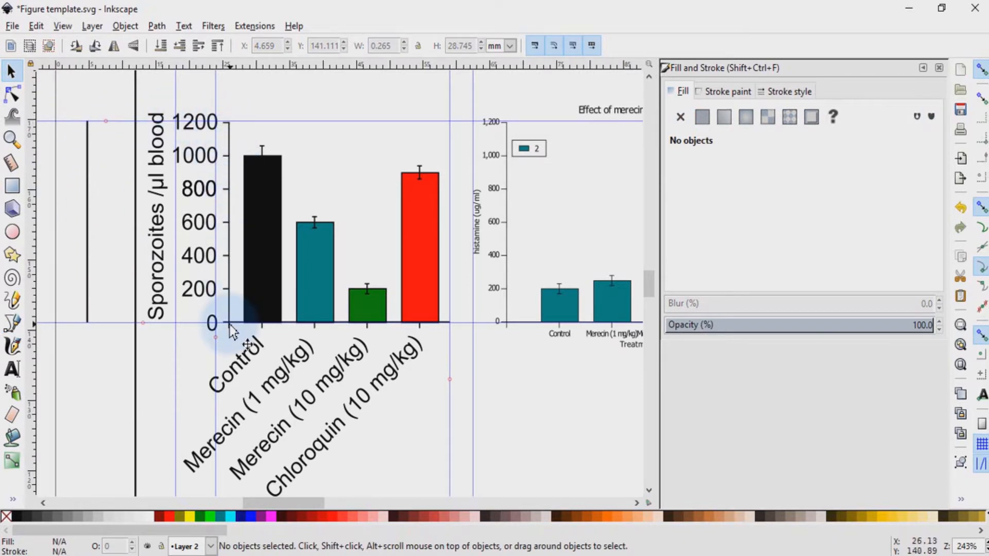
Step: Center the vertical helper line and the "Sporozoites /μl blood" label on a common horizontal axis, relative to the selection area
click(87, 230)
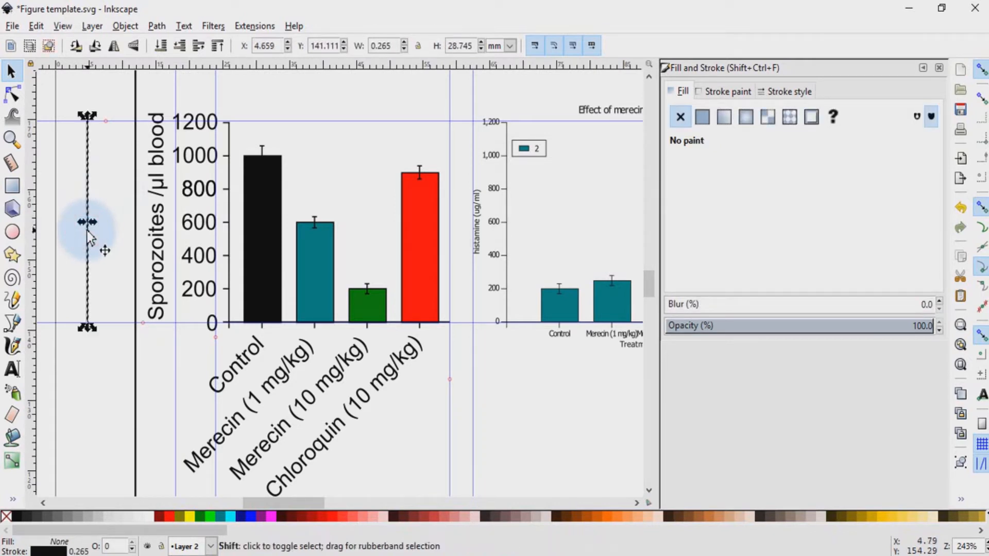
shift+click(158, 215)
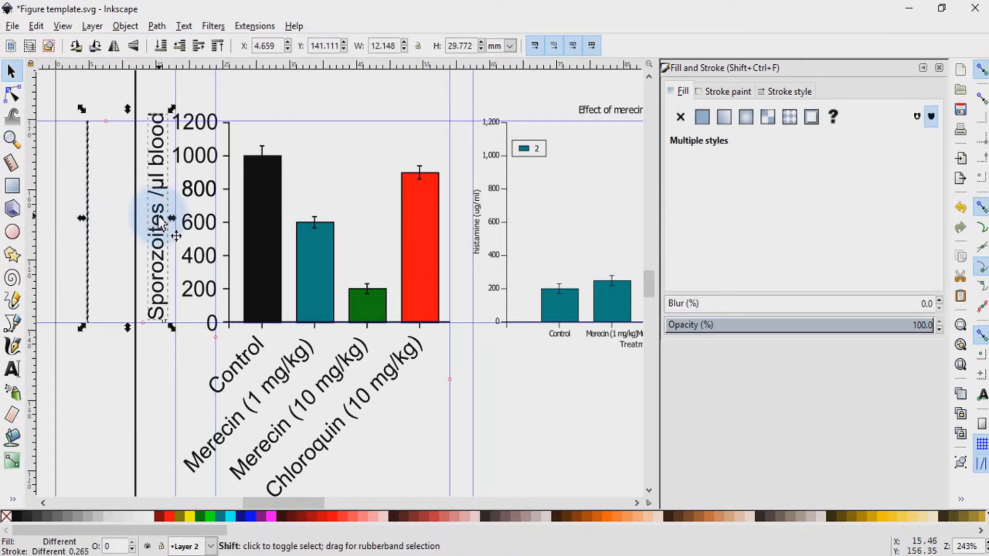
click(125, 26)
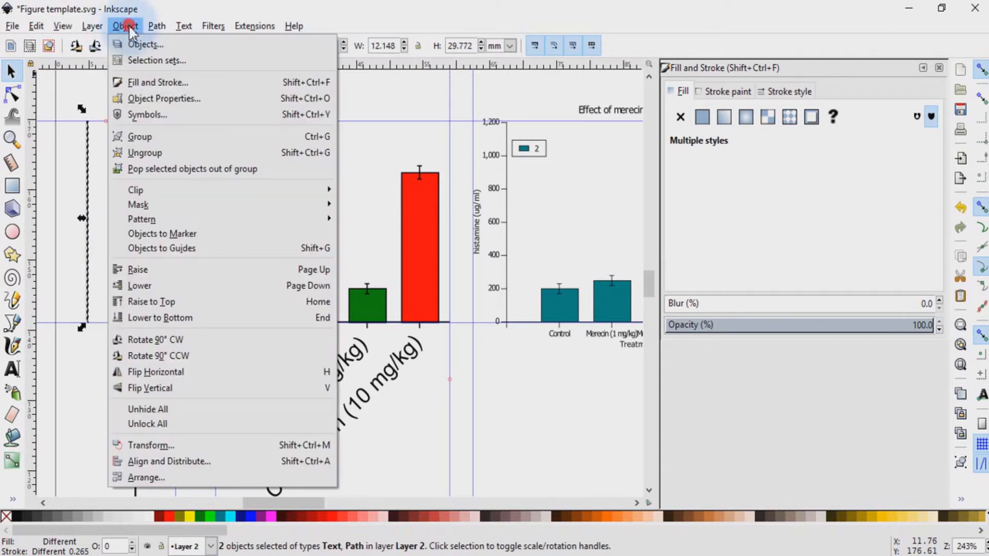
click(160, 461)
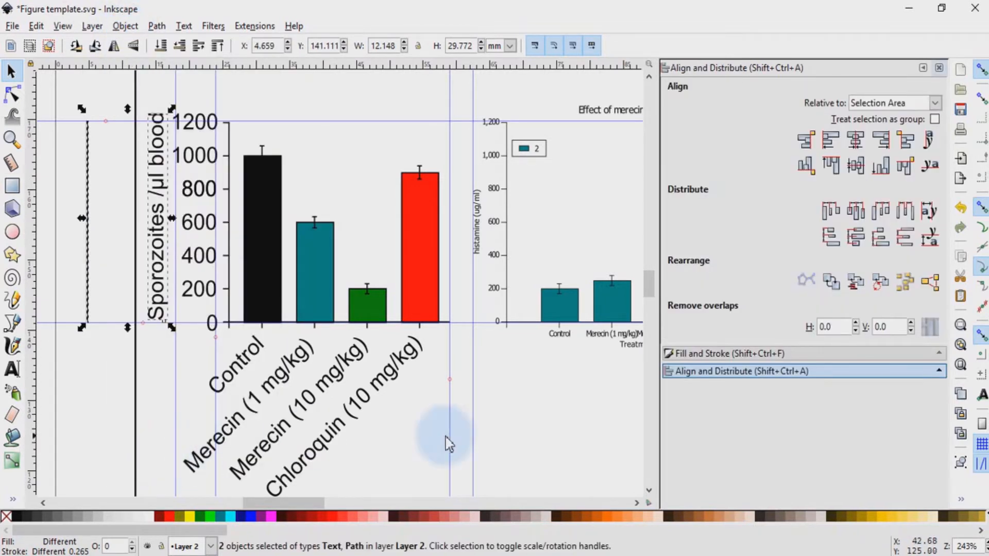
click(854, 168)
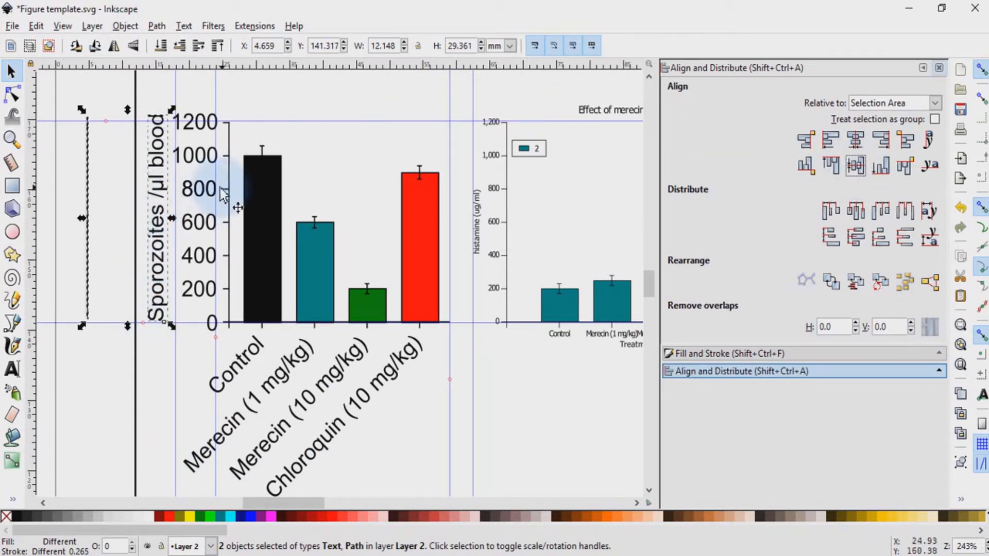
click(100, 402)
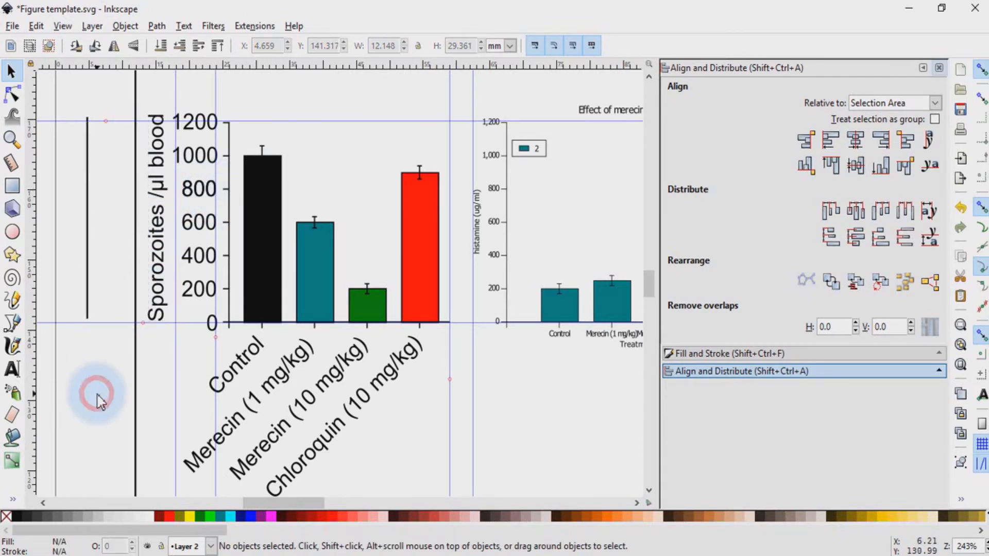
Step: Move the helper line and the y-axis label down together until the line spans exactly between the two horizontal guides
click(88, 220)
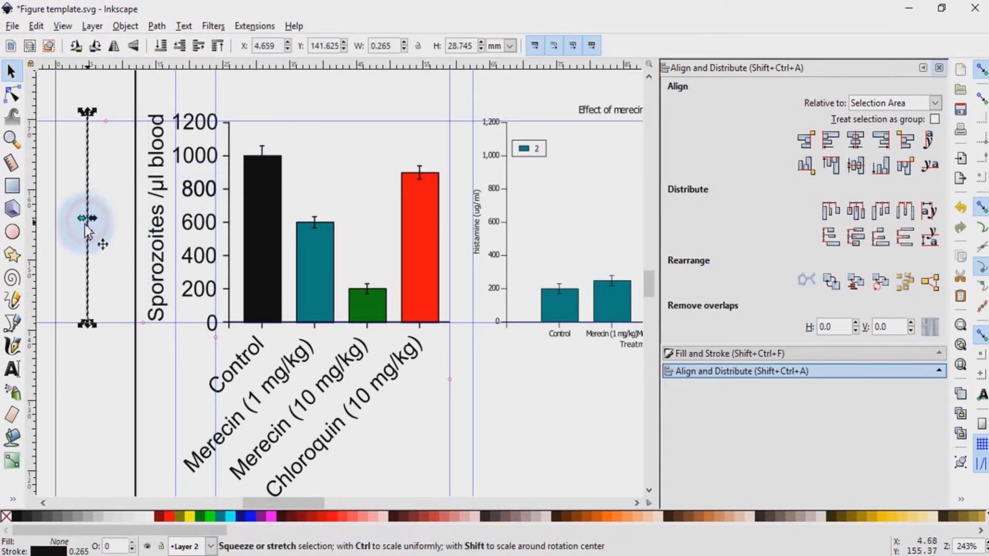
click(95, 358)
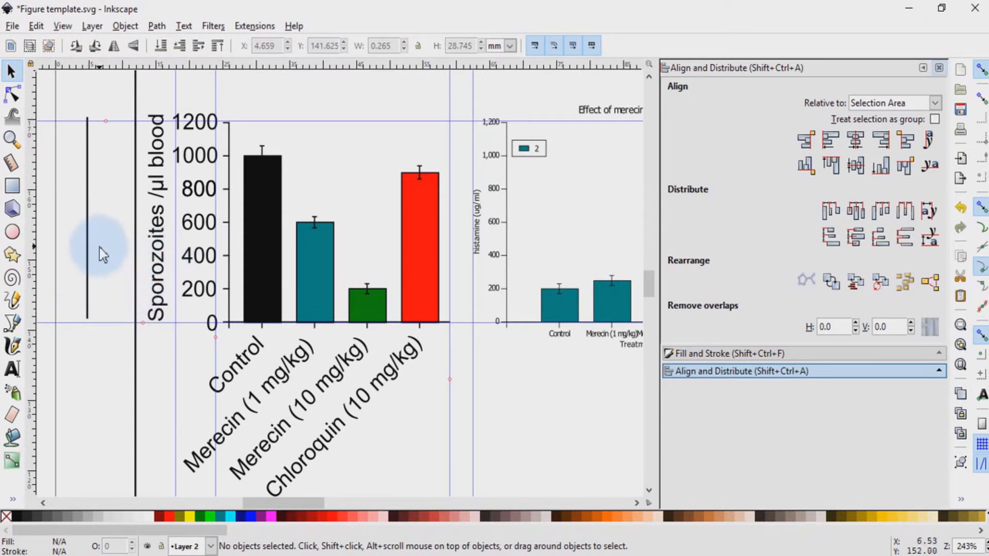
click(87, 232)
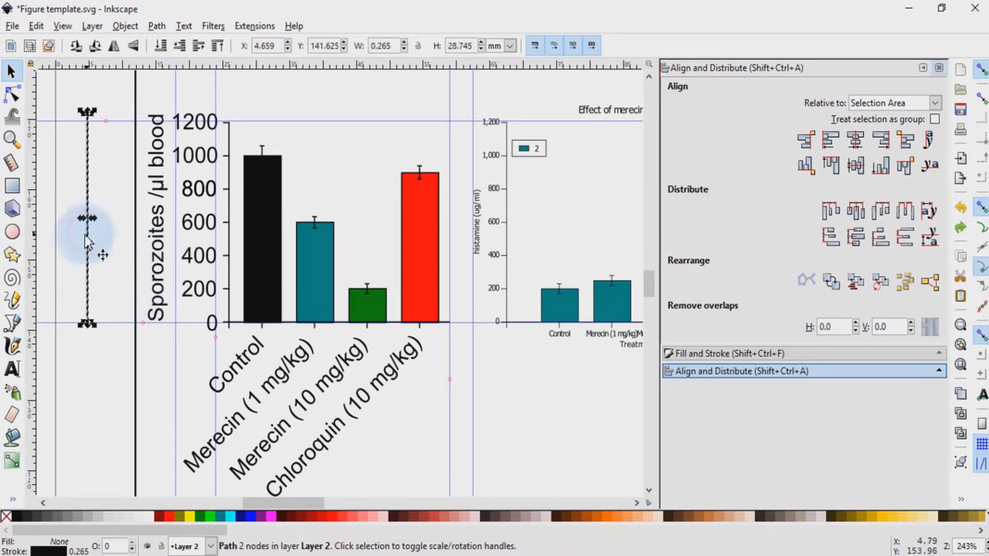
shift+click(159, 243)
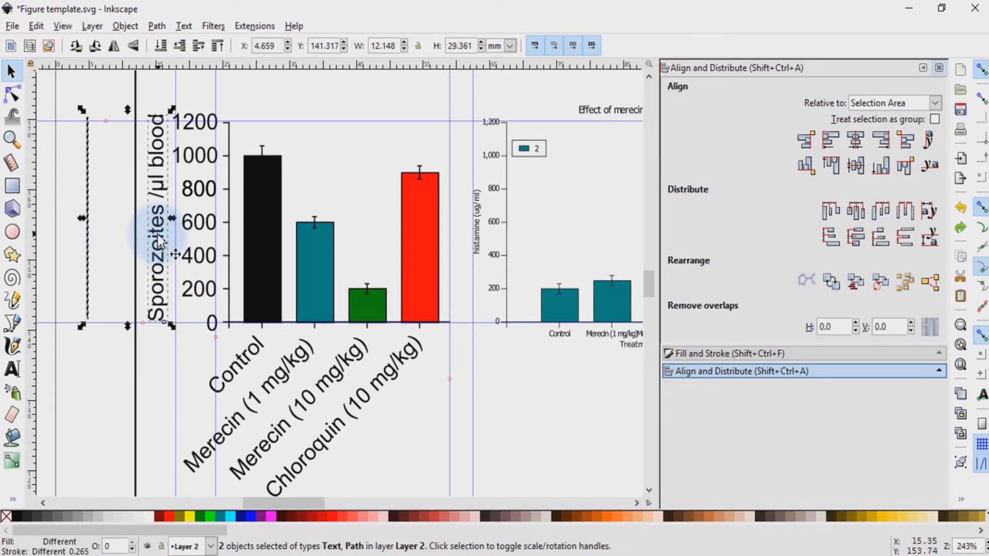
drag(94, 225, 92, 233)
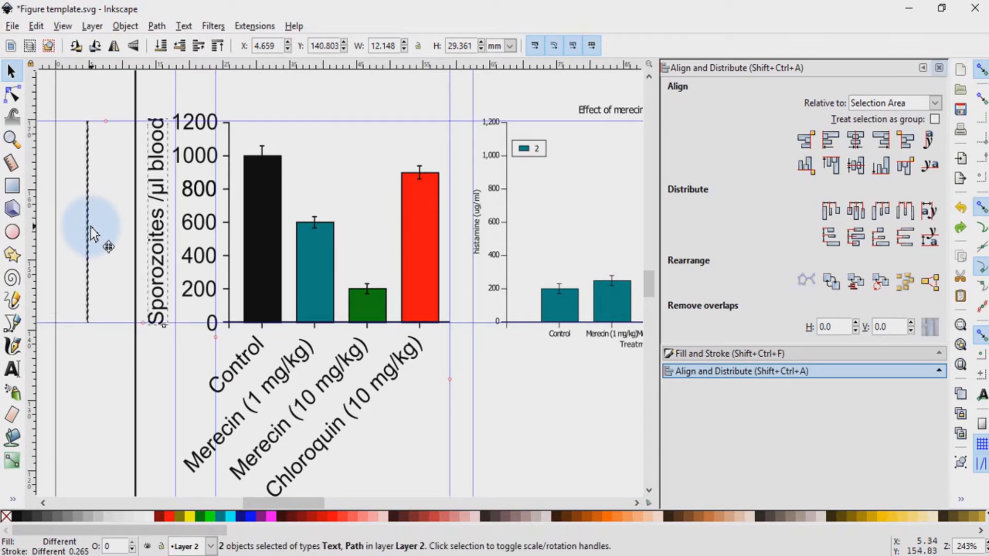
click(110, 372)
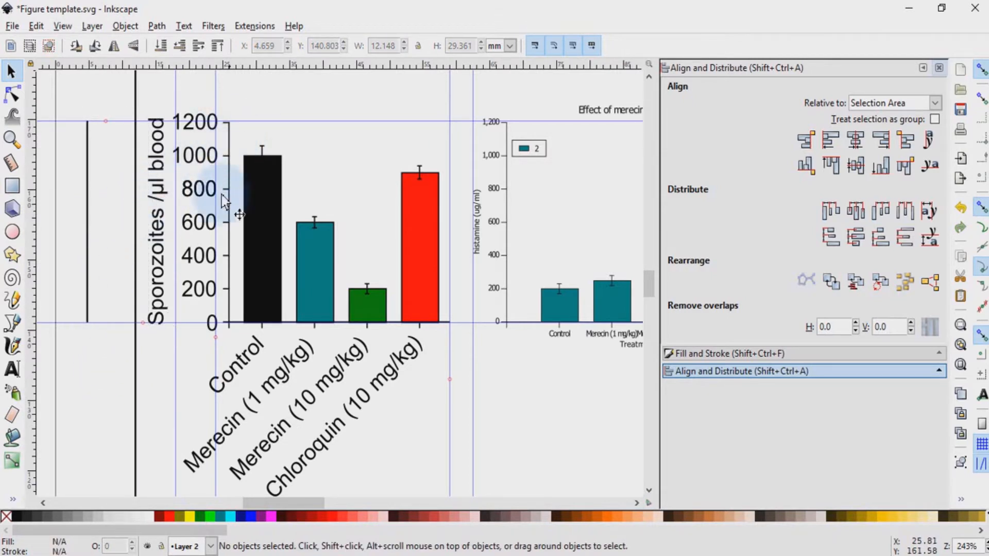
Step: Delete the vertical helper line outside the figure and show the page grid again
click(88, 221)
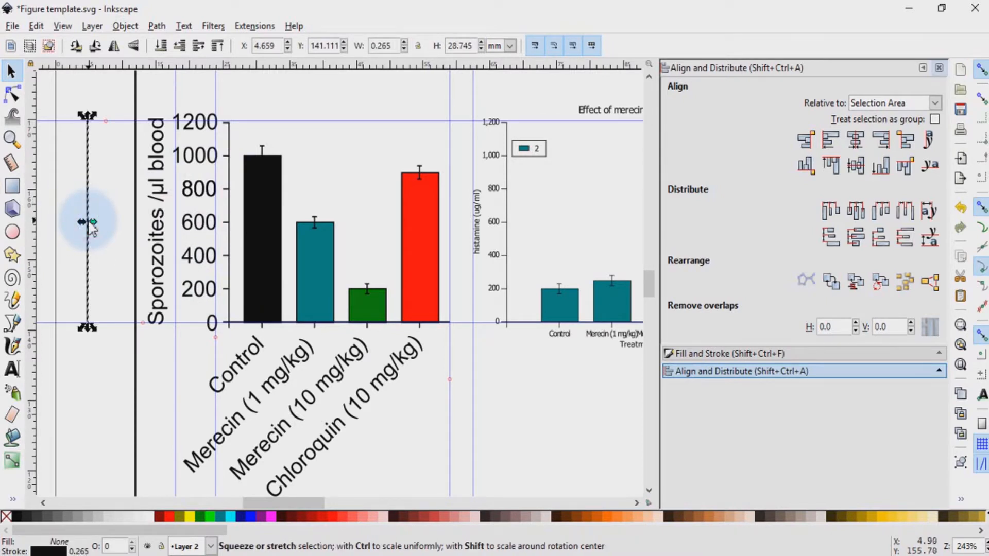
key(Delete)
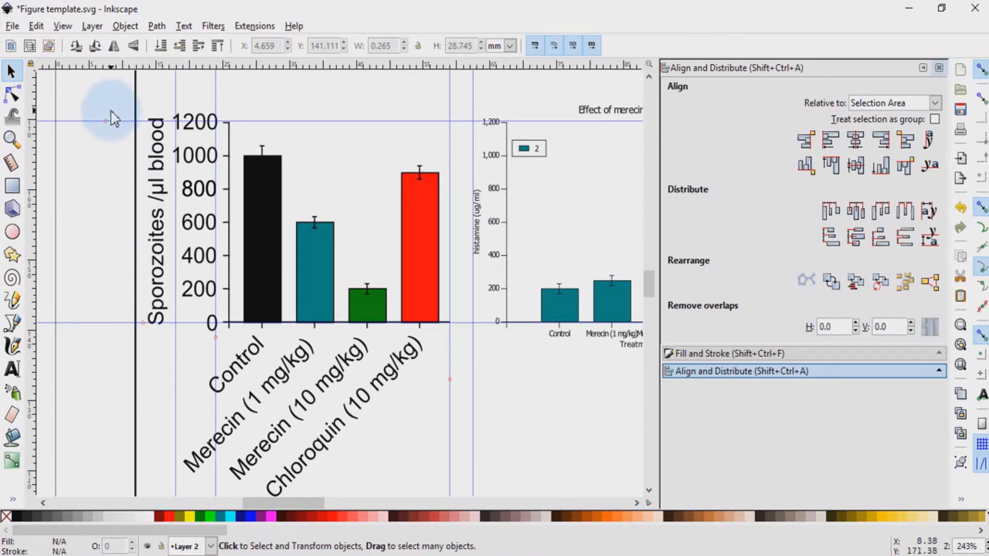
click(61, 27)
click(88, 94)
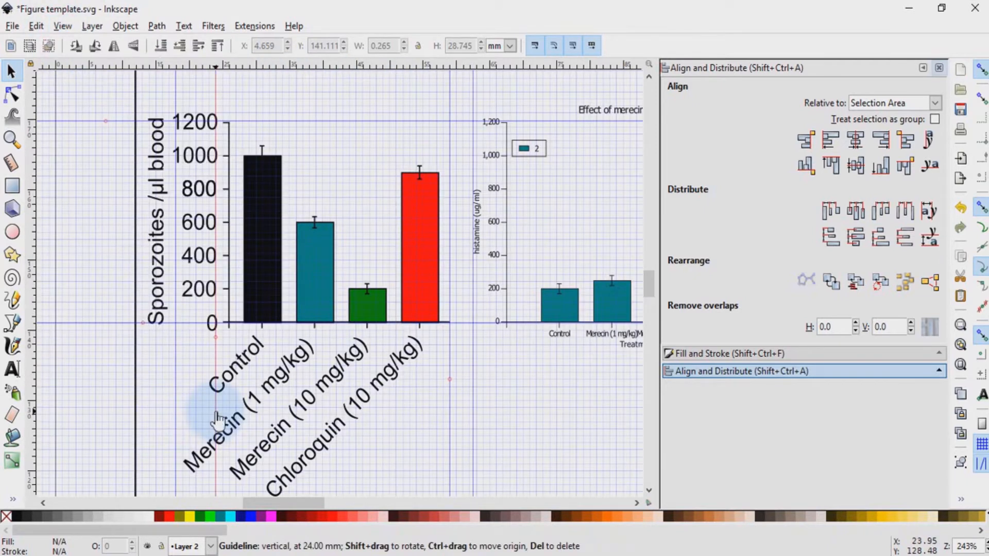
Step: Remove the 24 mm vertical guide, both horizontal guides at the y-axis ends and the vertical guide at the first chart's right end
drag(216, 415, 13, 397)
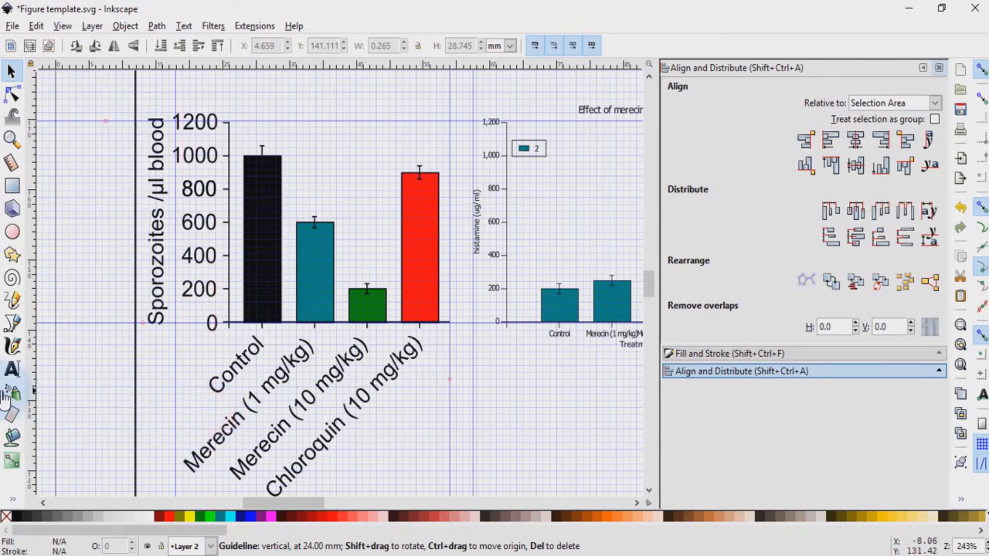
drag(79, 327, 90, 18)
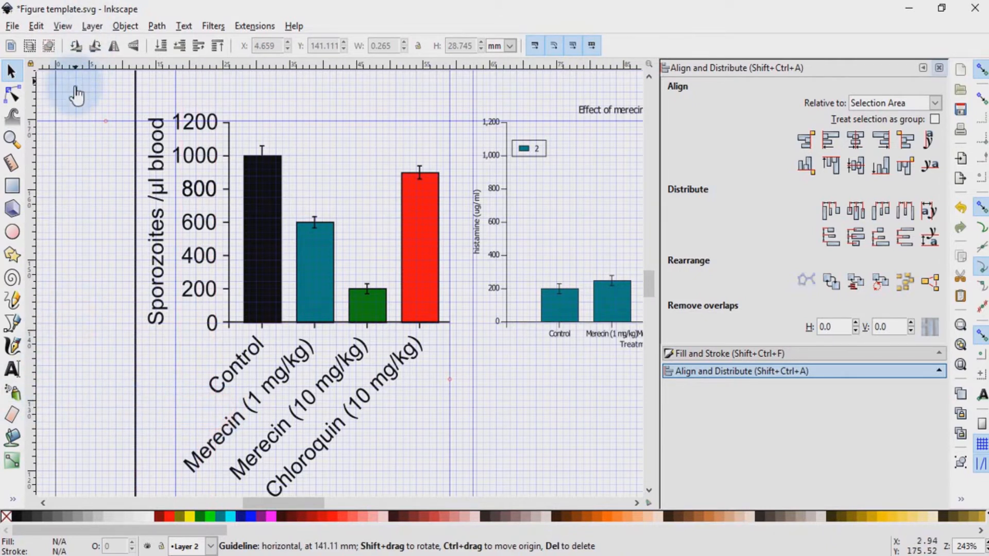
drag(91, 123, 101, 8)
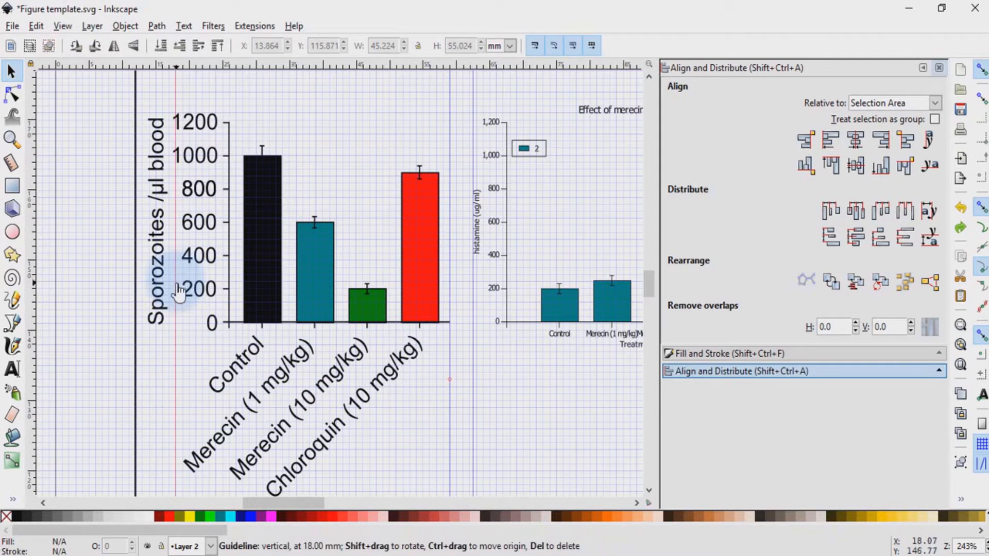
drag(451, 384, 8, 309)
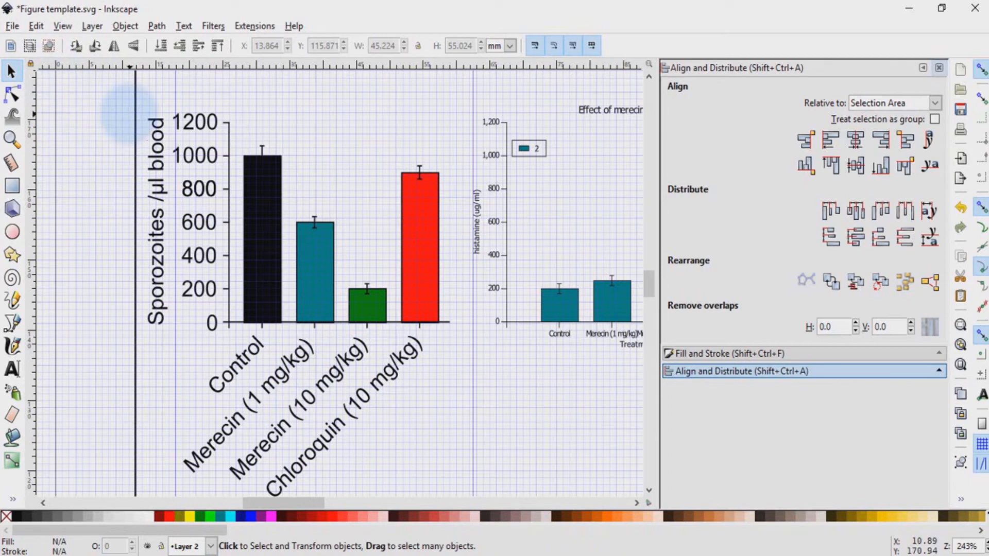
Step: Shift the whole first chart with its labels right to X 18.098 mm, so its y-axis label starts at the 18 mm guide
drag(112, 91, 472, 500)
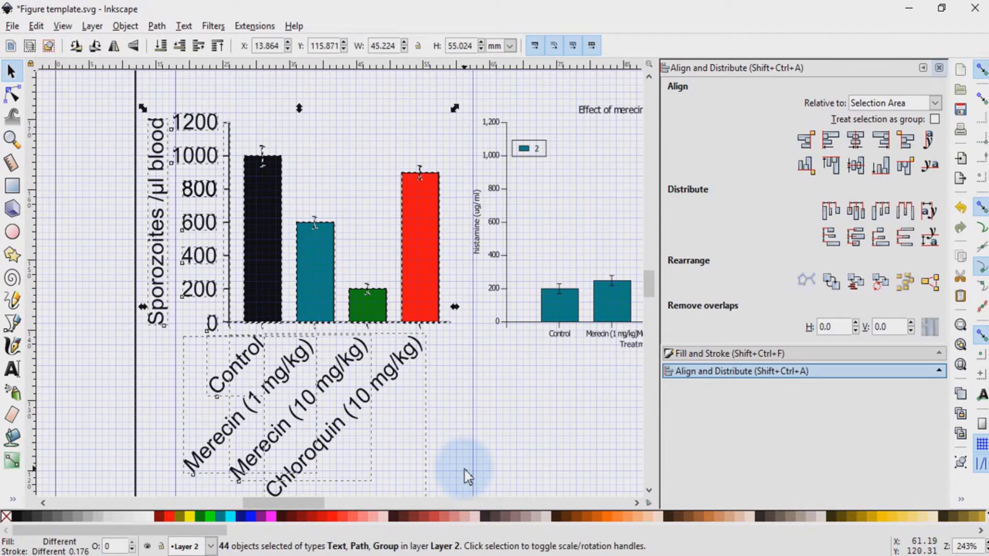
key(Right)
key(Right)
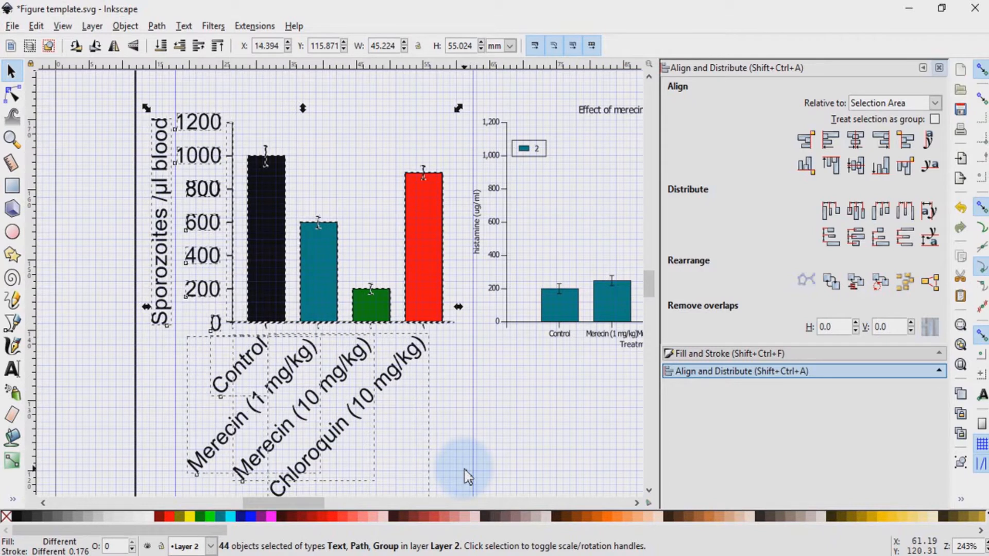
key(Right)
key(Right)
key(Right)
key(Right)
key(Right)
key(Right)
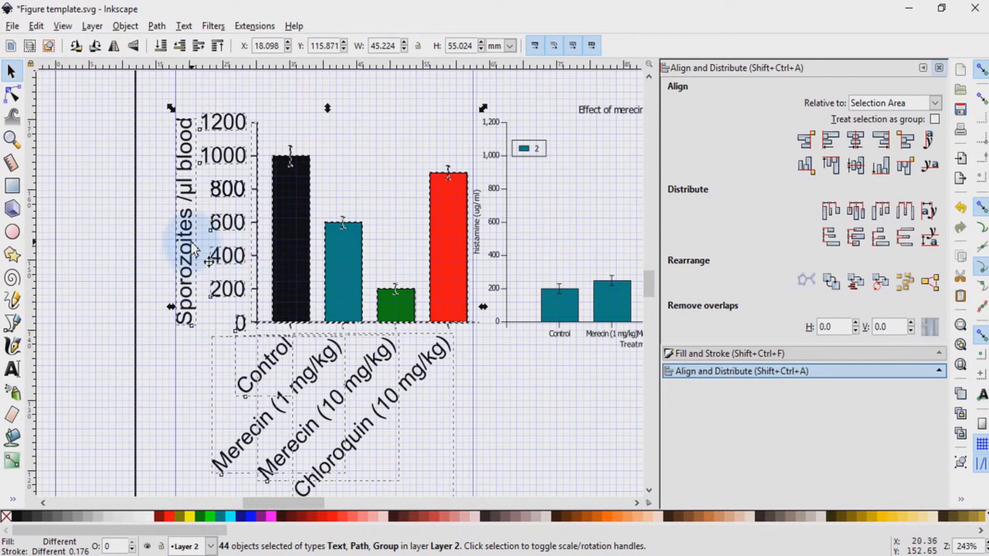
click(501, 373)
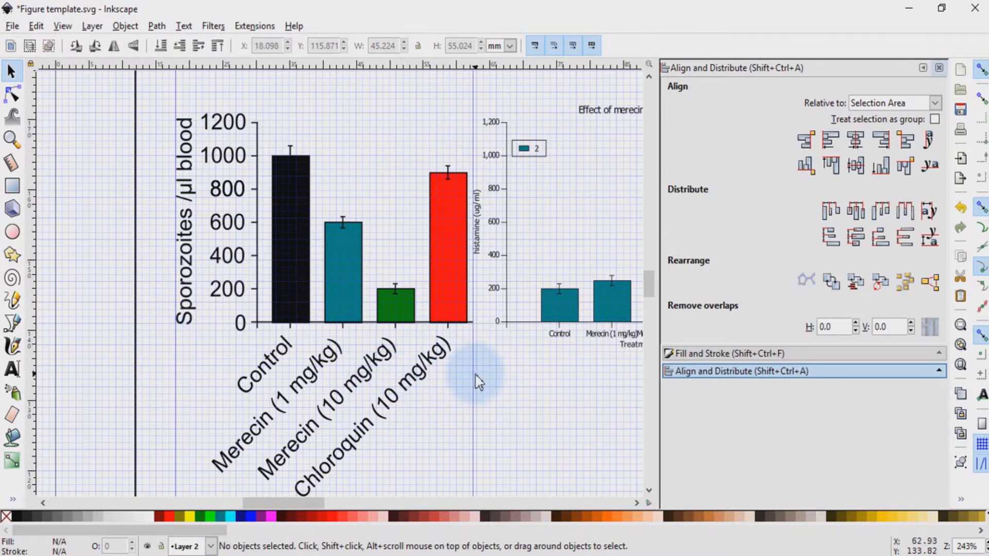
Step: Close the Align and Distribute and the Fill and Stroke dialogs
click(940, 67)
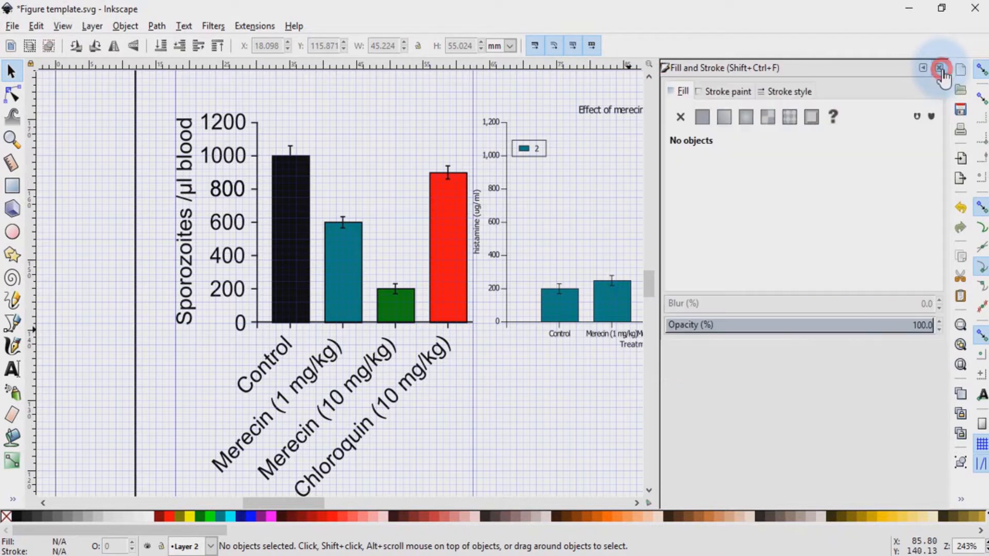
click(942, 69)
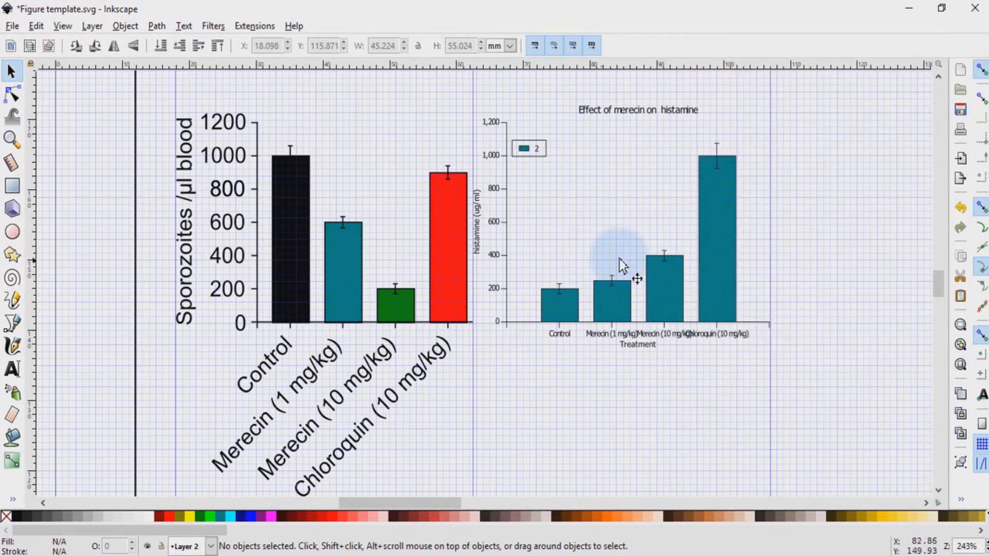
Step: Ungroup the histamine chart repeatedly until its title, axes, labels, legend and bars are separate objects
click(606, 249)
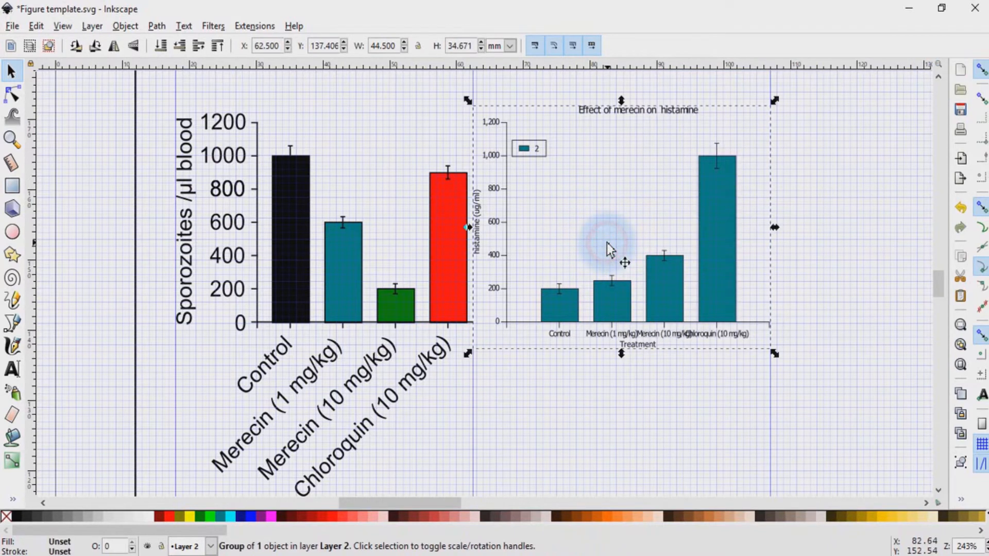
click(685, 392)
click(632, 298)
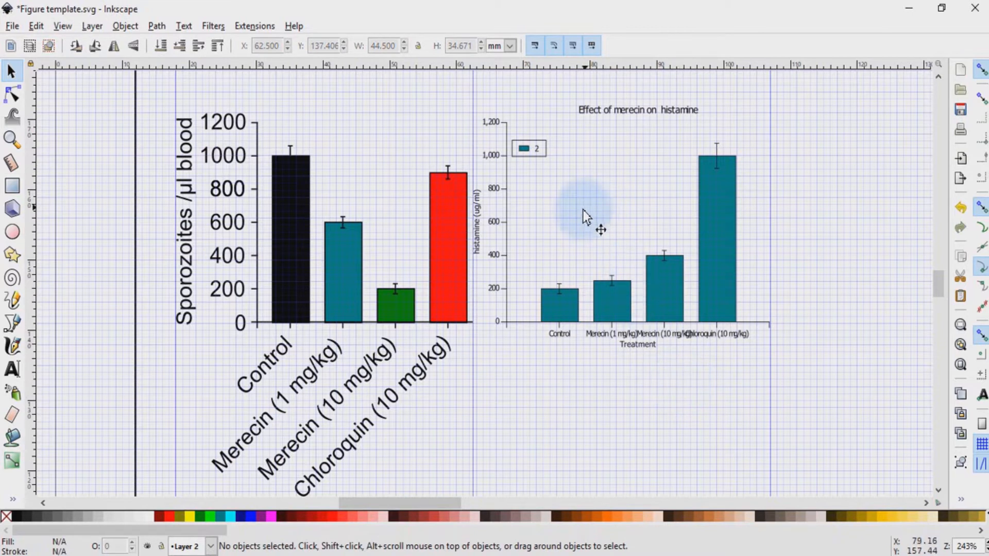
click(524, 149)
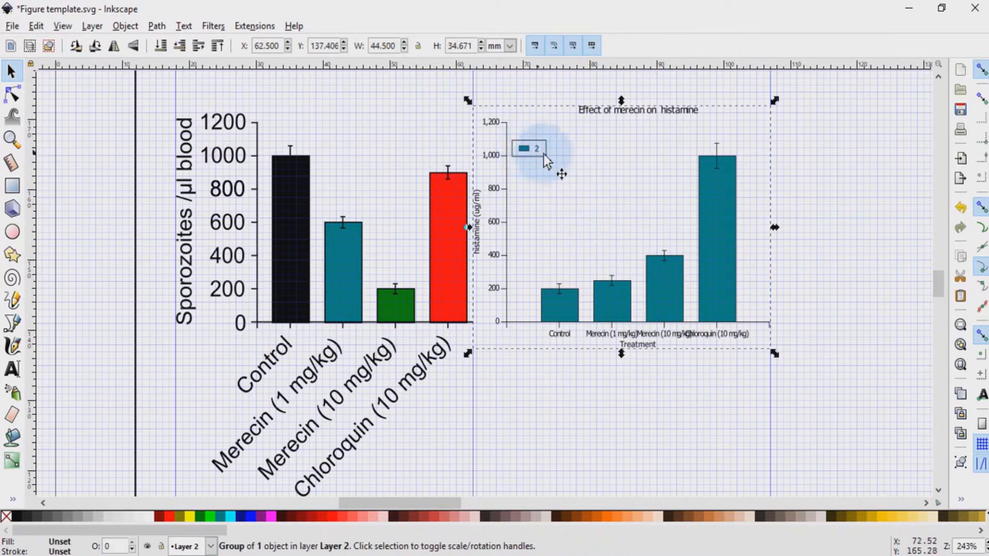
click(590, 217)
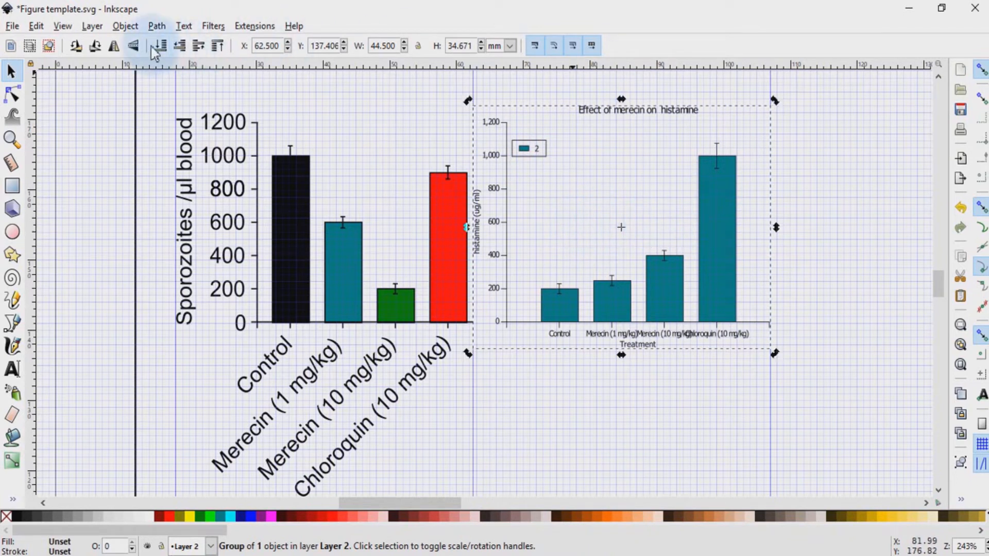
click(125, 26)
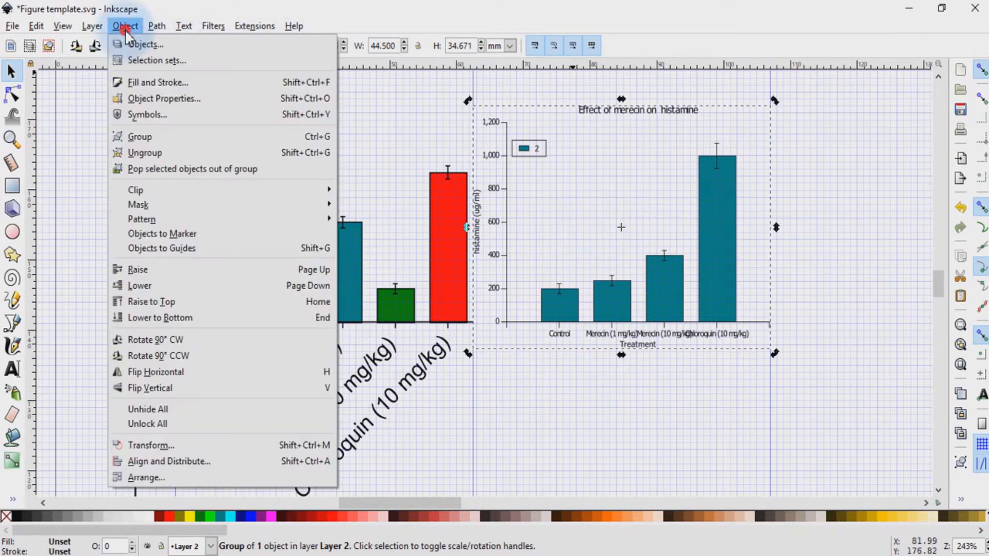
click(146, 153)
click(125, 26)
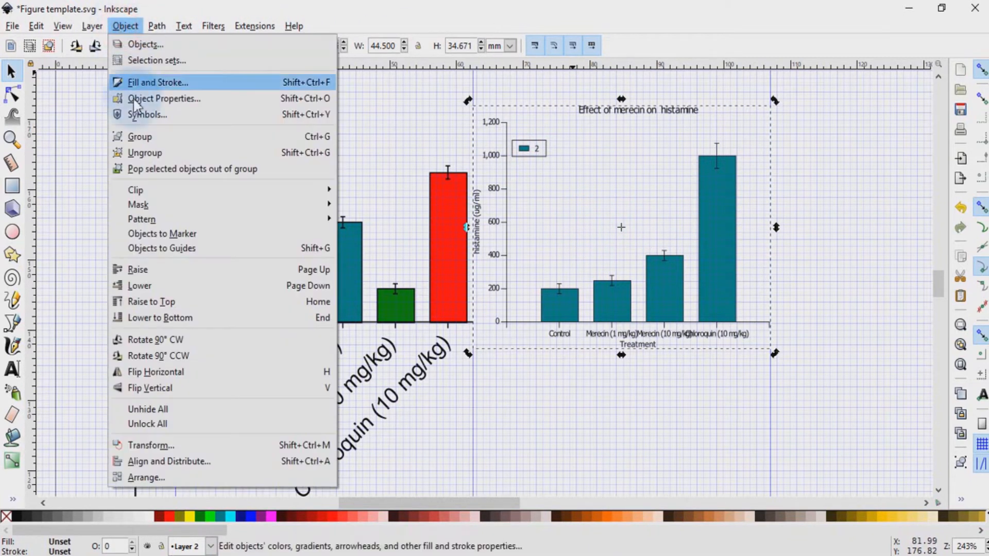
click(144, 153)
click(125, 26)
click(144, 152)
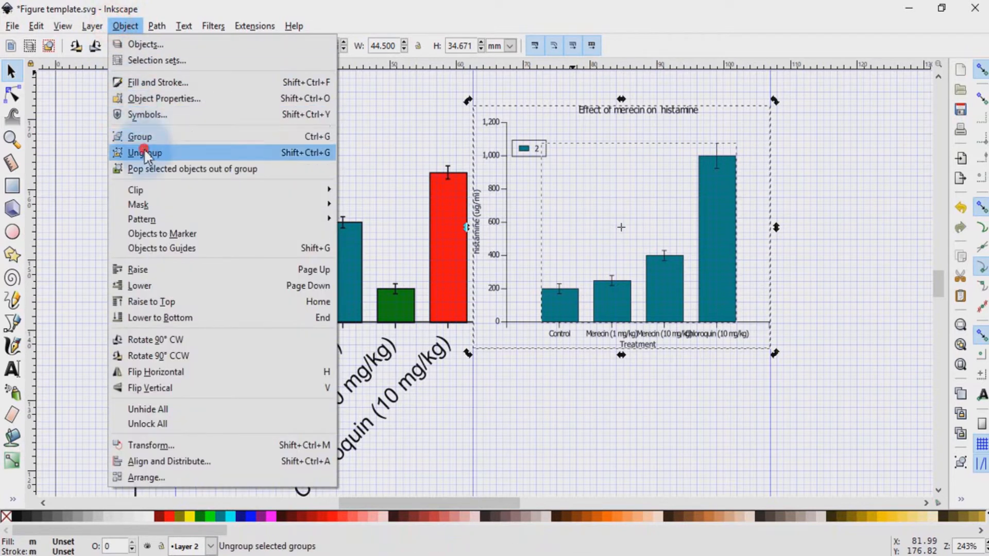
click(126, 26)
click(160, 154)
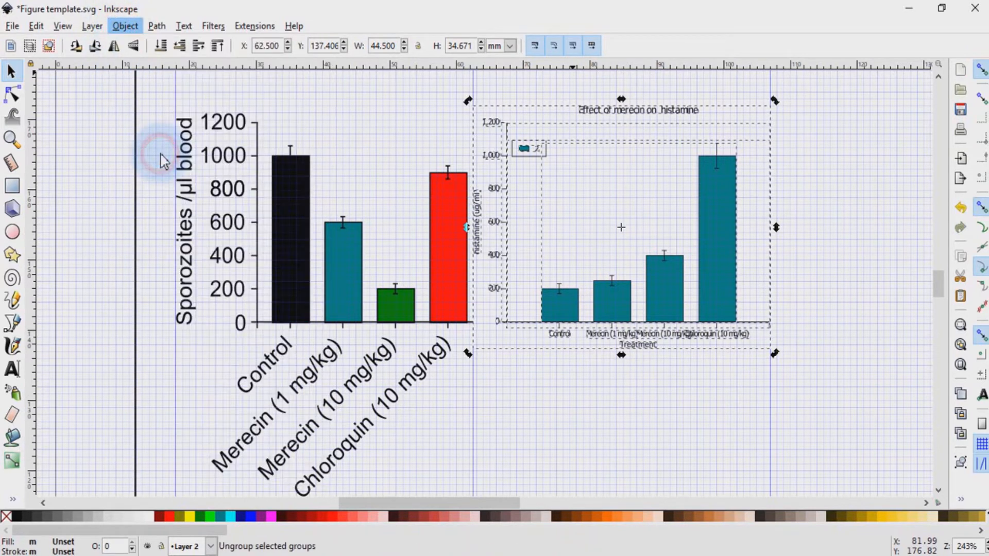
Step: Move the histamine chart's invisible background frame right, clear of the chart's left half, to X 86.842 mm
click(601, 354)
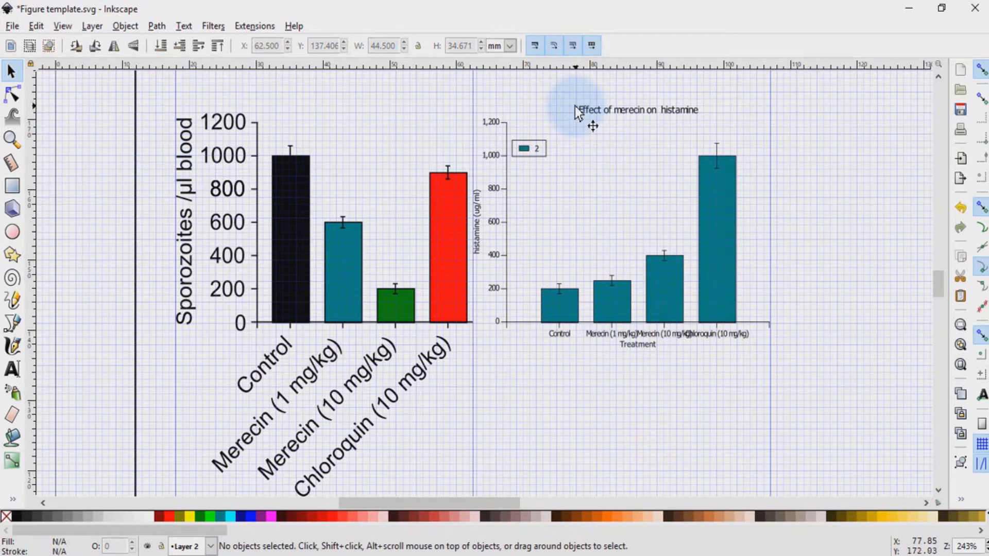
click(608, 111)
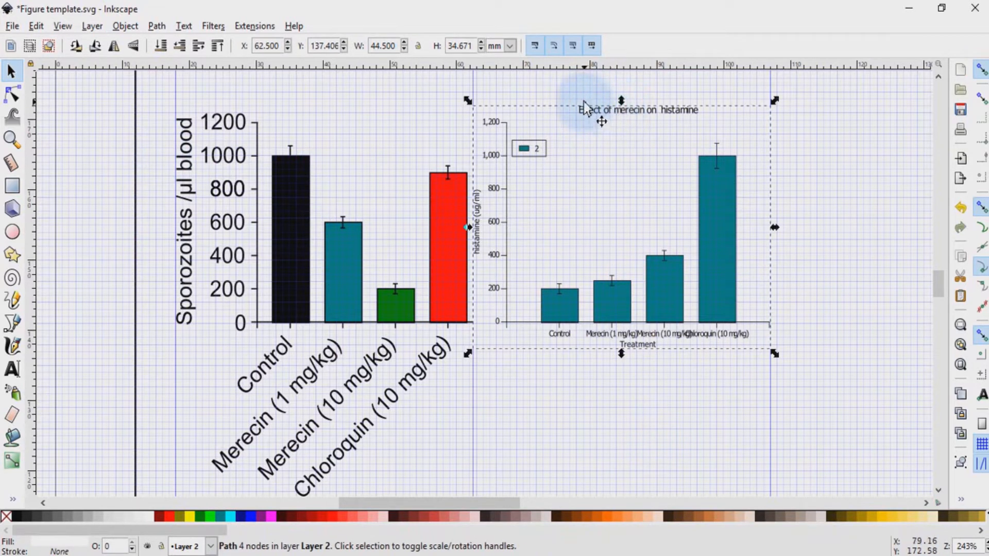
key(Right)
key(Right)
key(Right)
key(Right)
key(Right)
key(Right)
key(Right)
key(Right)
key(Right)
key(Right)
key(Right)
key(Right)
key(Right)
key(Right)
key(Right)
key(Right)
key(Right)
key(Right)
key(Right)
key(Right)
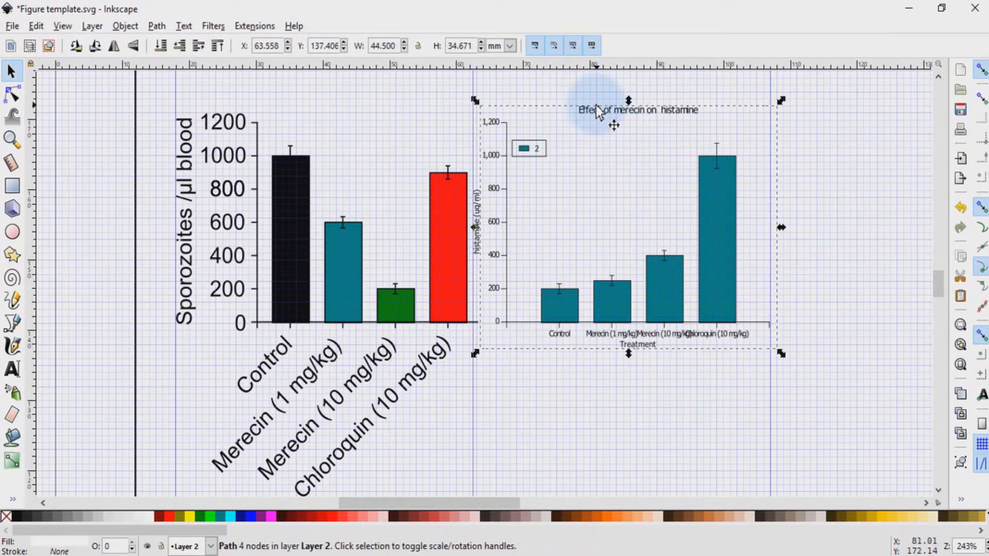
key(Right)
key(Right)
key(Right)
key(Right)
key(Right)
key(Right)
key(Right)
key(Right)
key(Right)
key(Right)
key(Right)
key(Right)
key(Right)
key(Right)
key(Right)
key(Right)
key(Right)
key(Right)
key(Right)
key(Right)
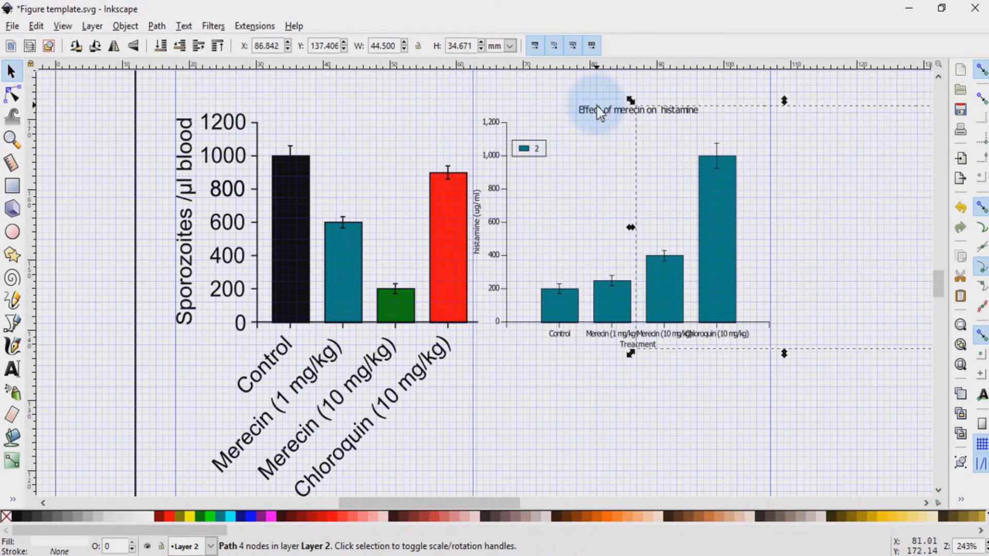
Step: Delete the "Effect of merecin on histamine" title above the second chart
key(Escape)
click(622, 113)
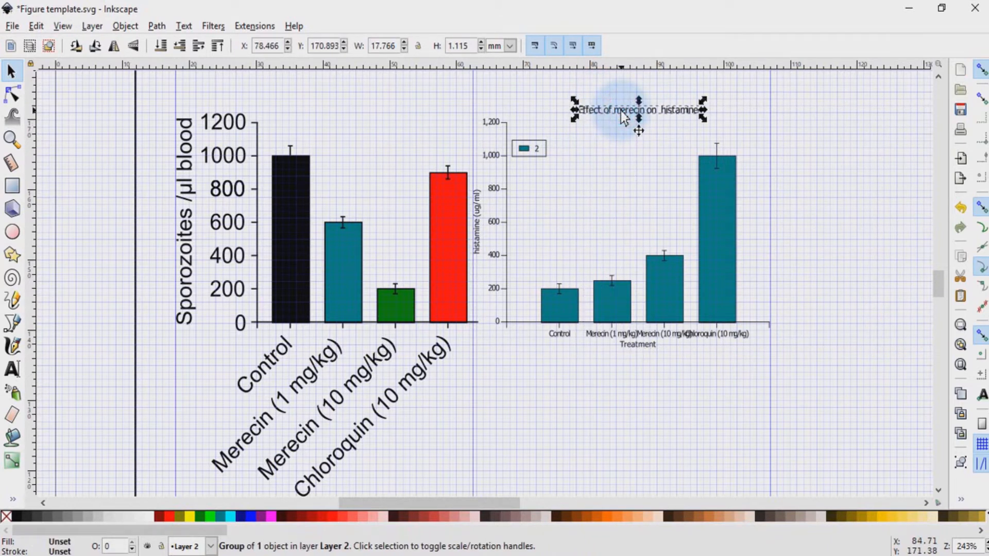
key(Delete)
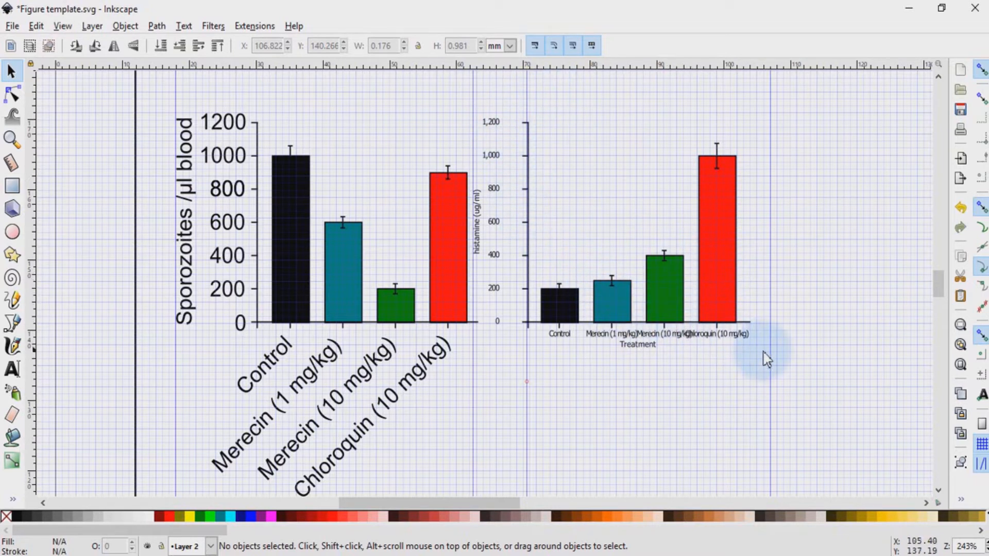
Step: Shift the histamine chart's bars, axes and treatment labels right together to X 70.768 mm, leaving the y-axis numbers and title in place
drag(788, 356, 501, 110)
key(Right)
key(Right)
key(Right)
key(Right)
key(Right)
key(Right)
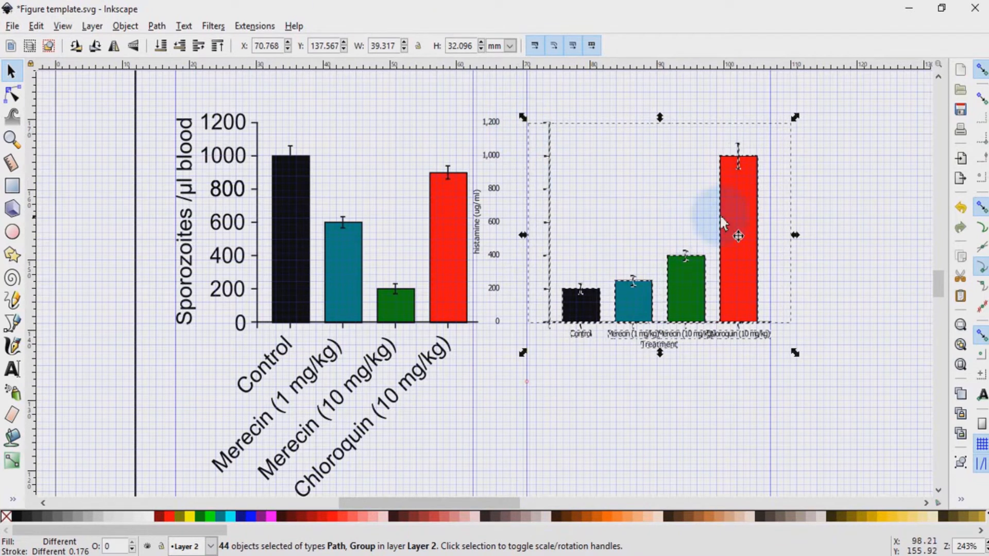
click(795, 403)
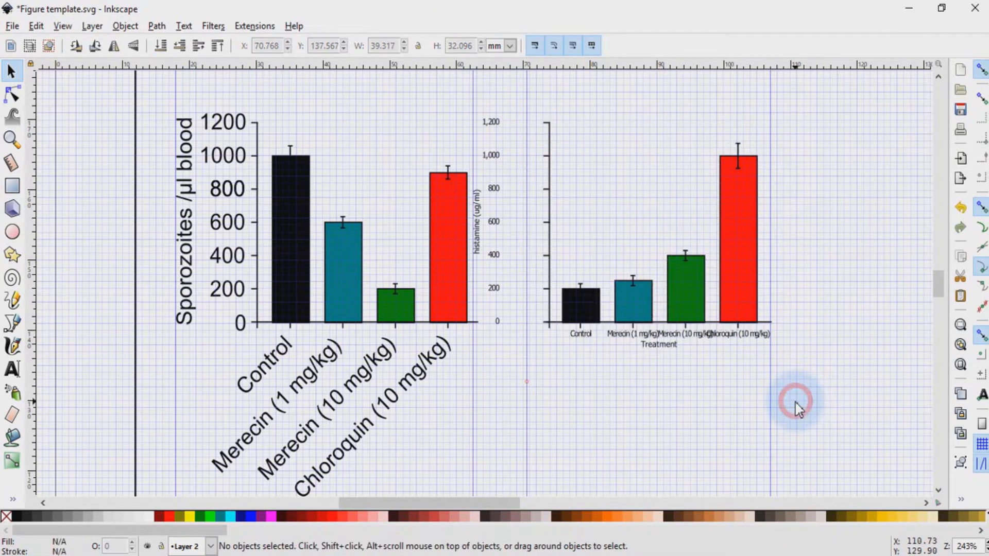
Step: Delete the histamine chart's small y-axis numbers and move its "histamine (ug/ml)" title out past the chart's right side
click(492, 239)
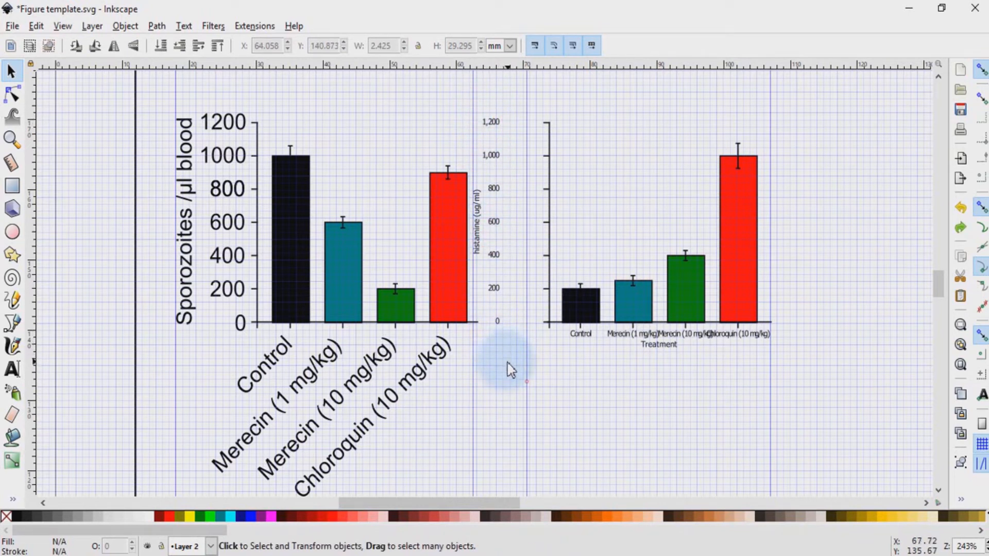
drag(507, 368, 480, 105)
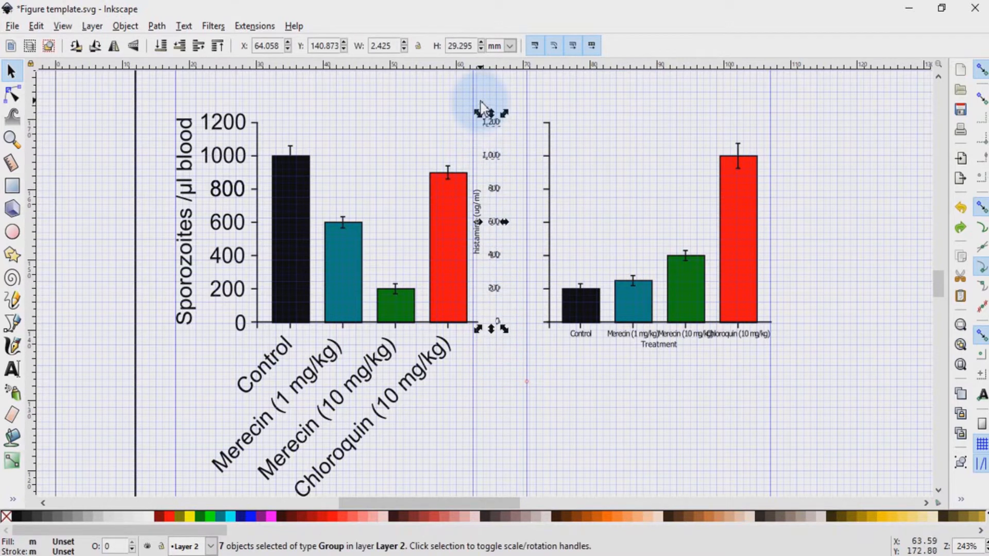
key(Delete)
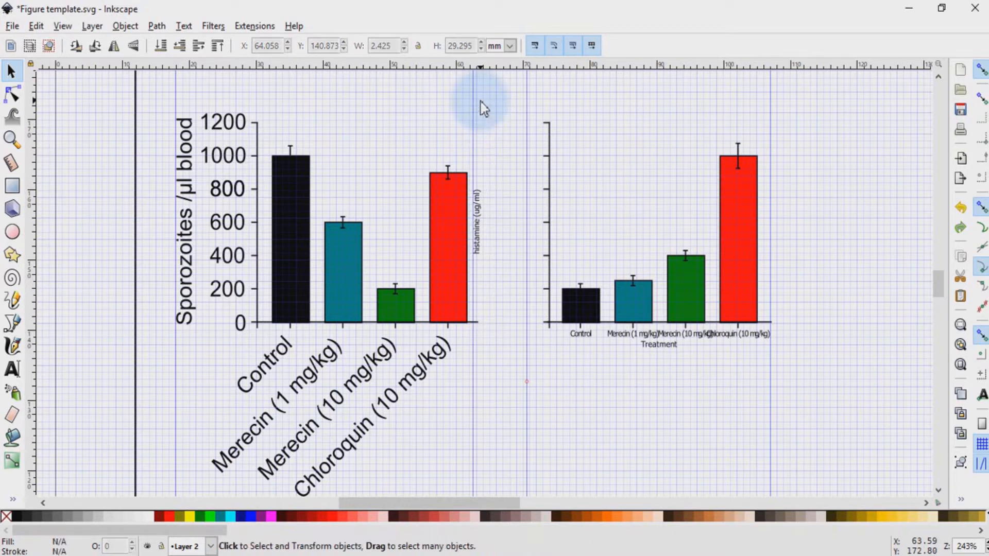
drag(479, 239, 900, 166)
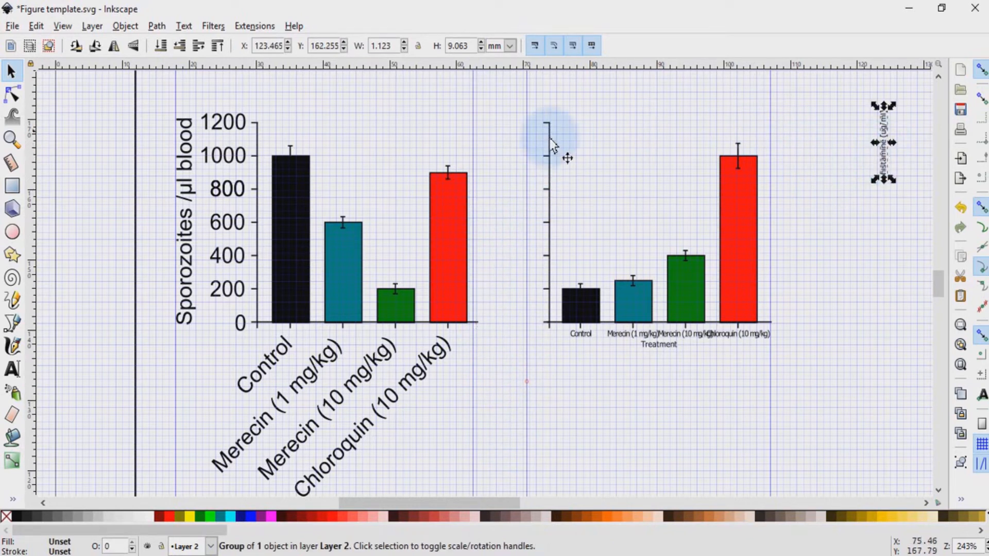
Step: Delete the small treatment labels and the "Treatment" title beneath the histamine chart's x-axis
click(658, 341)
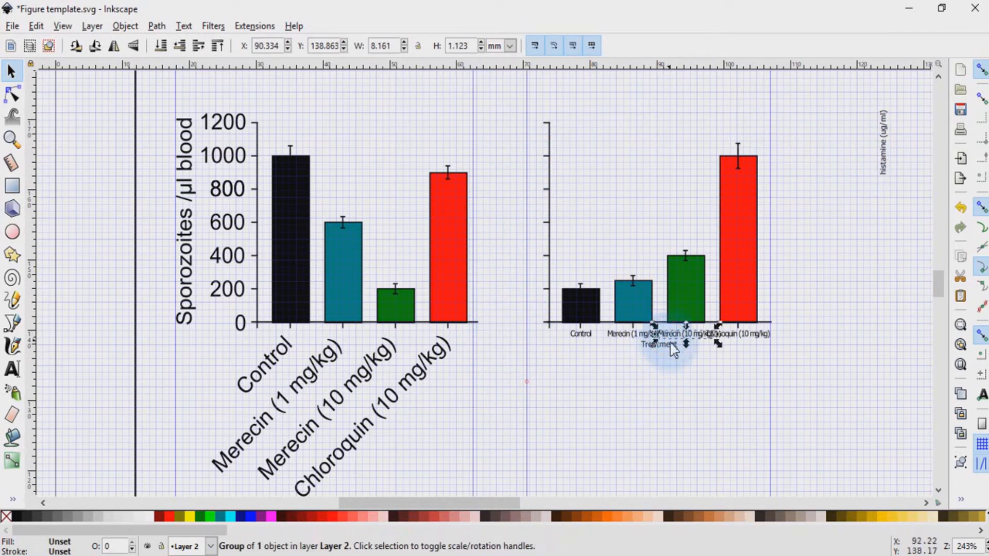
click(704, 367)
drag(826, 382, 566, 335)
key(Delete)
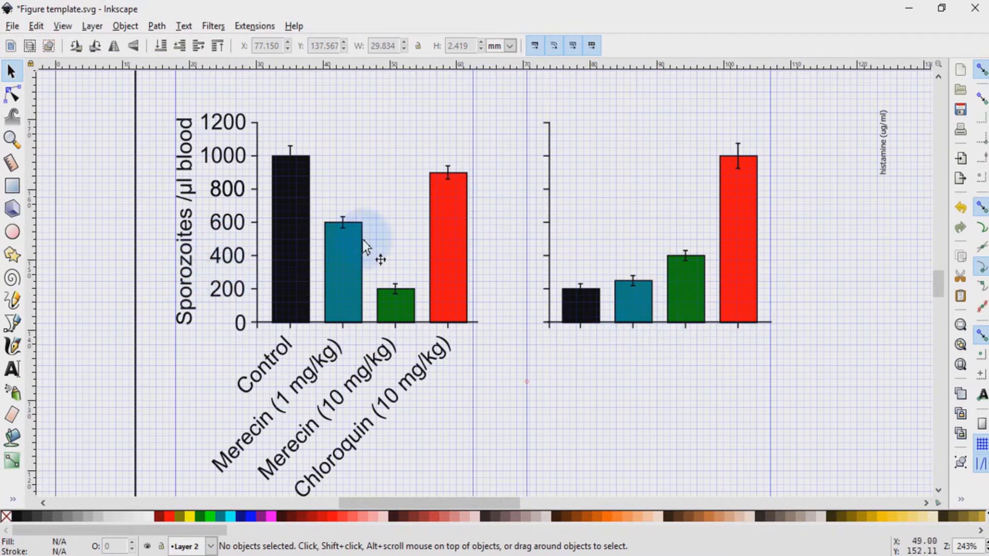
Step: Duplicate the first chart's y-axis title and numbers and move the copies right to X 62.019 mm, beside the histamine chart's y-axis
drag(152, 86, 153, 86)
drag(231, 138, 252, 350)
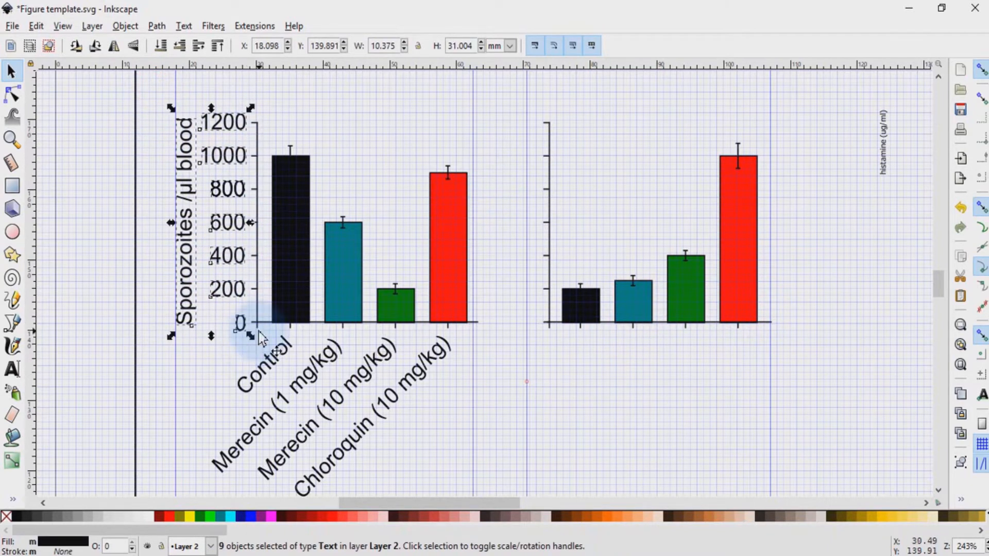
key(ctrl)
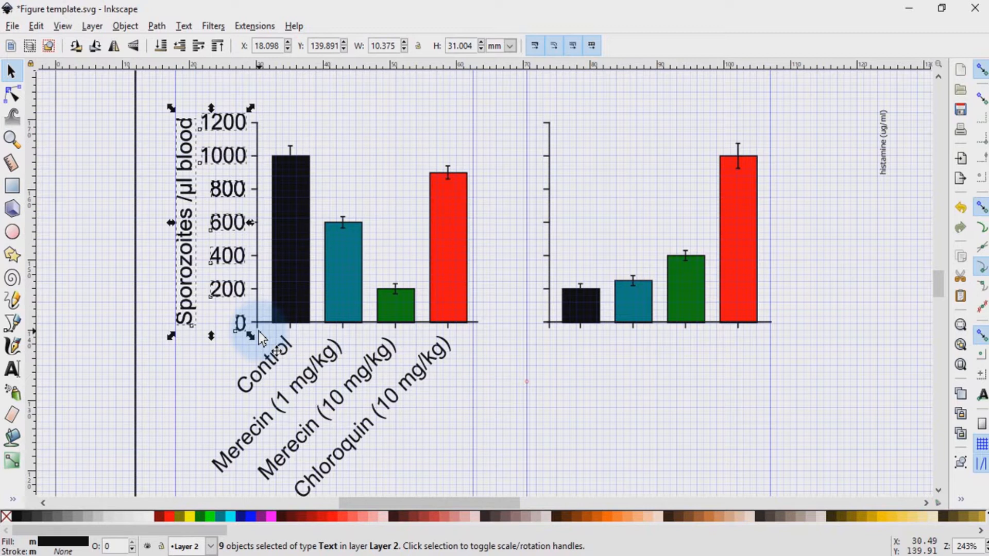
key(Right)
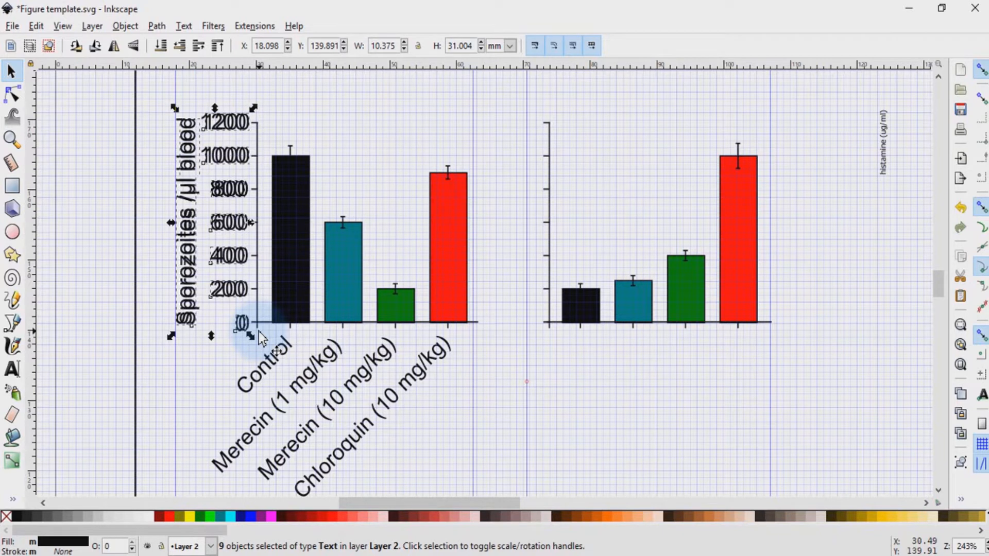
key(Right)
key(Right)
key(Right)
key(Right)
key(Right)
key(Right)
key(Right)
key(Right)
key(Right)
key(Right)
key(Right)
key(Right)
key(Right)
key(Right)
key(Right)
key(Right)
key(Right)
key(Right)
key(Right)
key(Right)
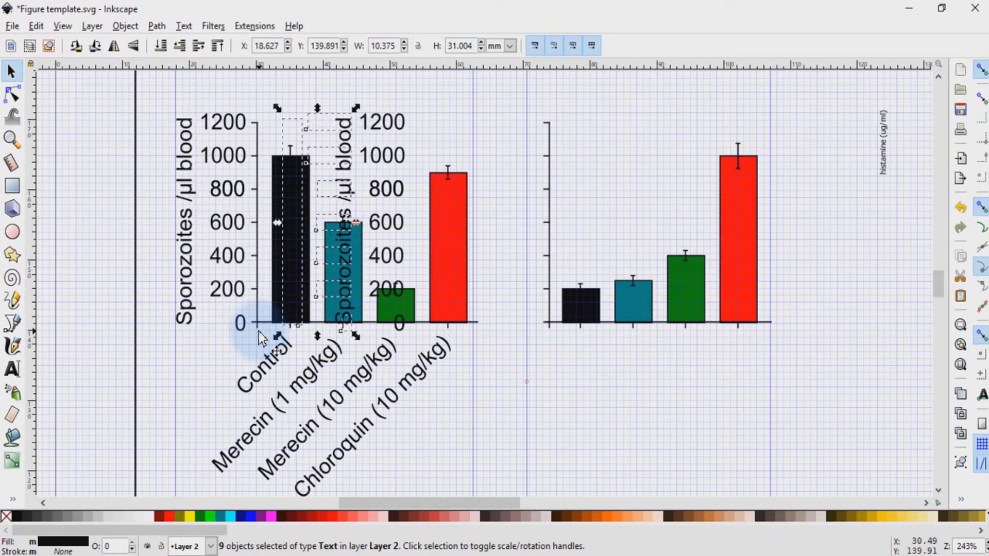
key(Right)
key(Right)
key(Right)
key(Right)
key(Right)
key(Right)
key(Right)
key(Right)
key(Right)
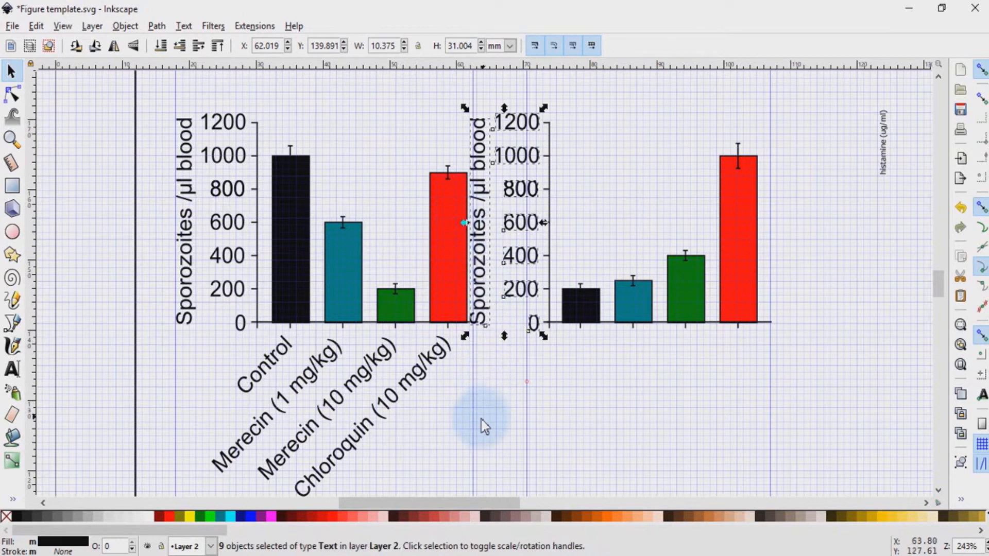
Step: Duplicate the first chart's four slanted treatment labels and move the copies right to X 66.772 mm, beneath the histamine bars
scroll(479, 432, down, 2)
click(425, 440)
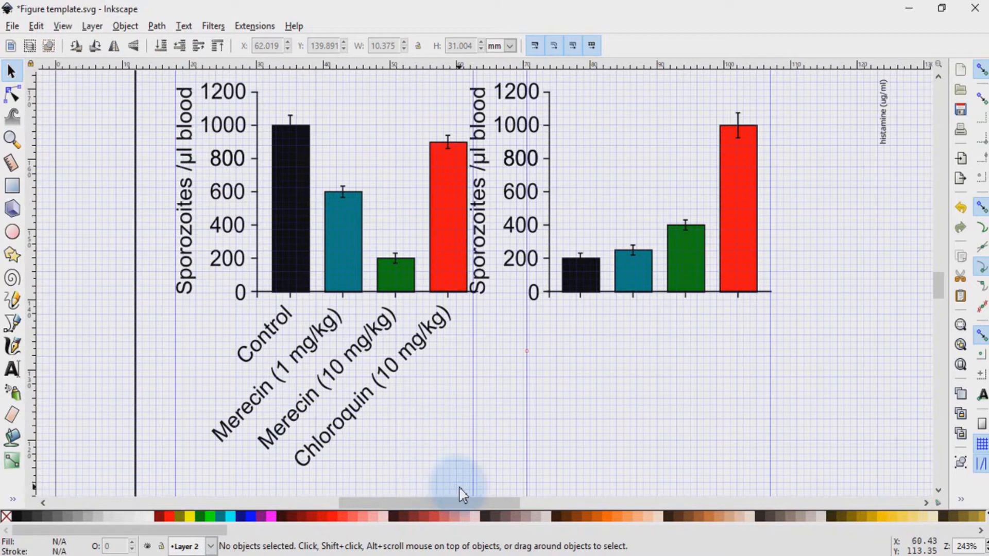
drag(485, 479, 187, 304)
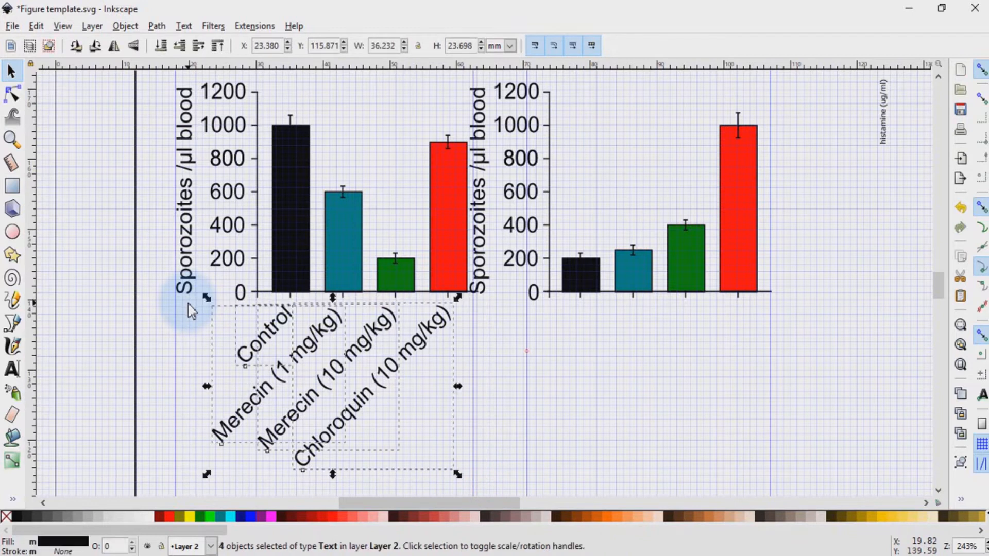
key(ctrl+d)
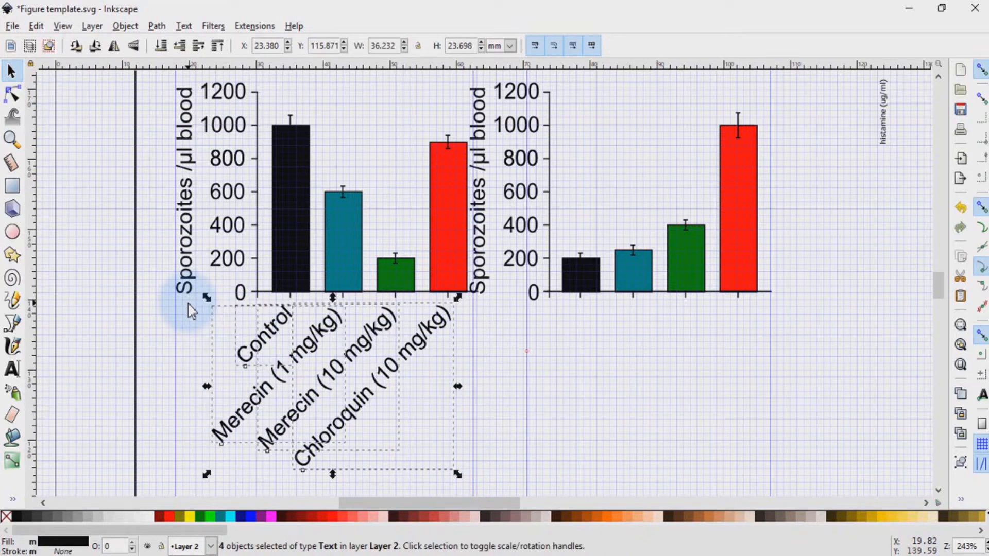
key(Right)
key(Right)
key(Right)
key(Right)
key(Right)
key(Right)
key(Right)
key(Right)
key(Right)
key(Right)
key(Right)
key(Right)
key(Right)
key(Right)
key(Right)
key(Right)
key(Right)
key(Right)
key(Right)
key(Right)
key(Right)
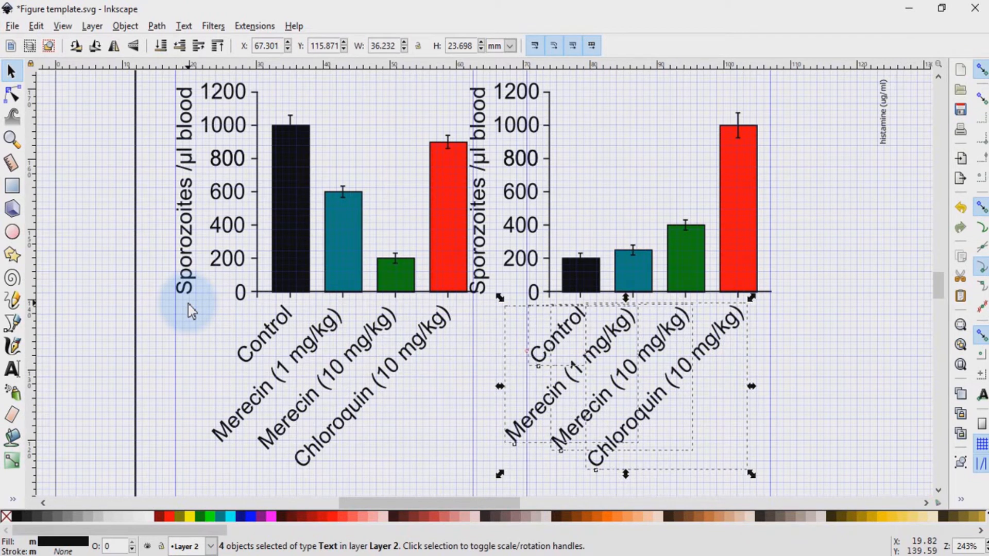
key(Left)
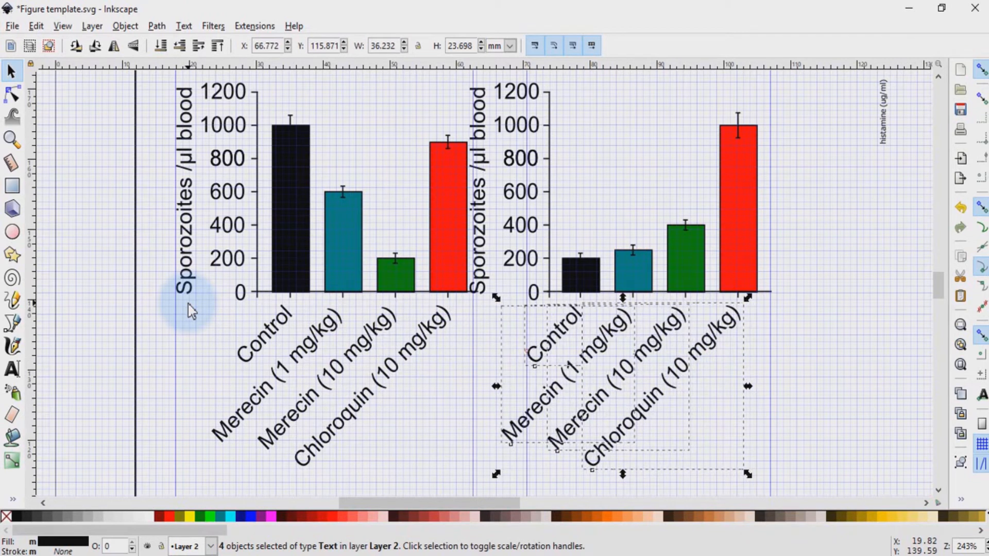
key(Left)
key(Right)
click(43, 237)
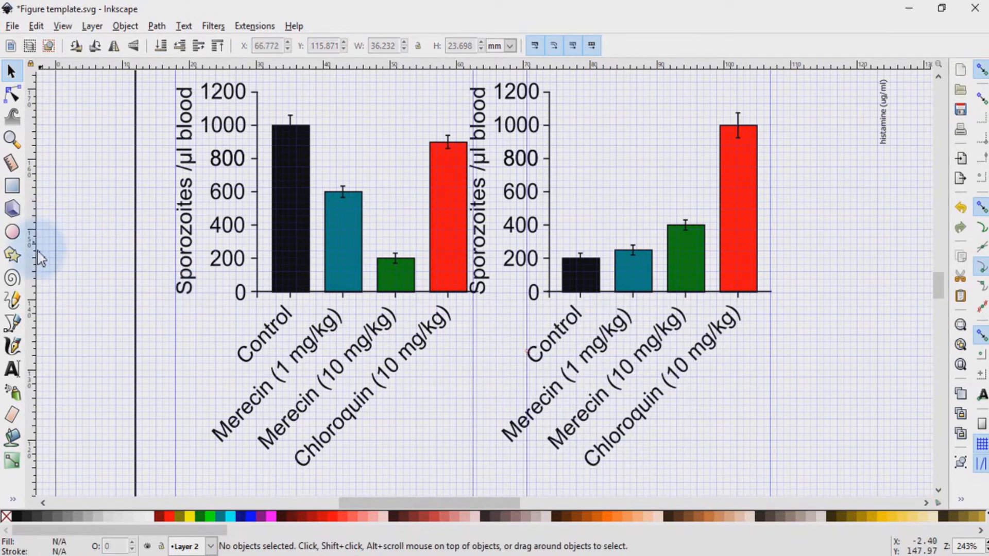
Step: Move the bottom nodes of the first chart's black Control bar to Y 141.000 mm with the node tool
drag(541, 344, 30, 327)
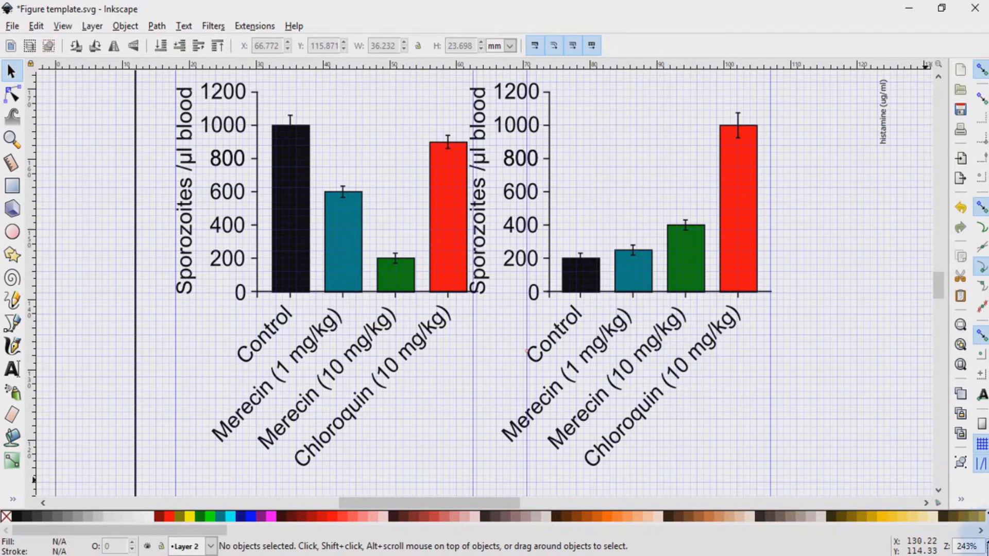
click(987, 542)
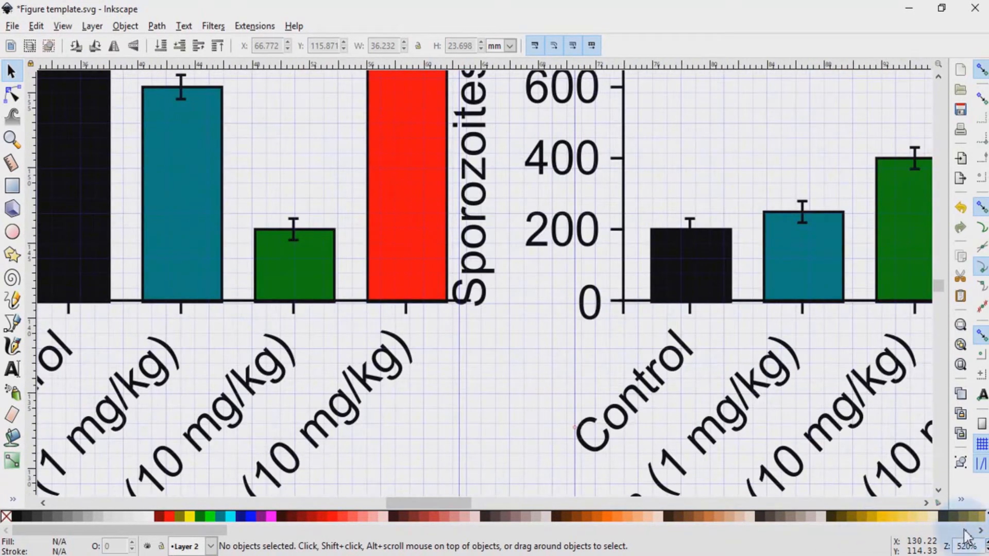
drag(424, 504, 416, 512)
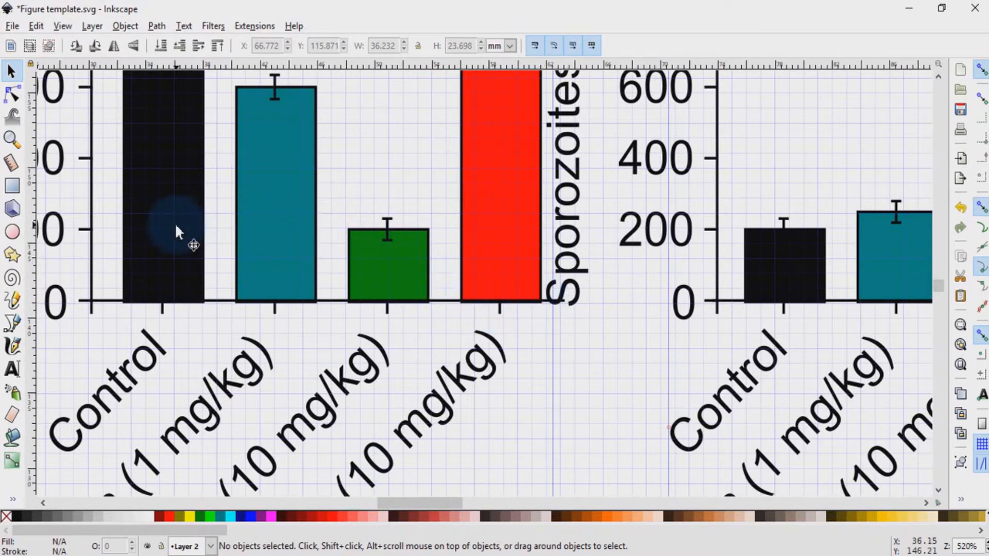
click(14, 98)
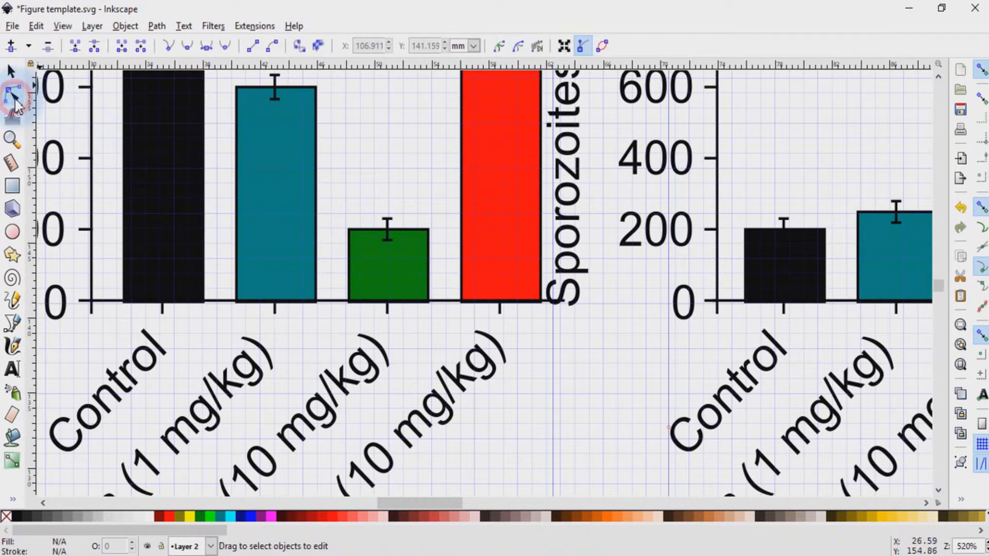
click(127, 290)
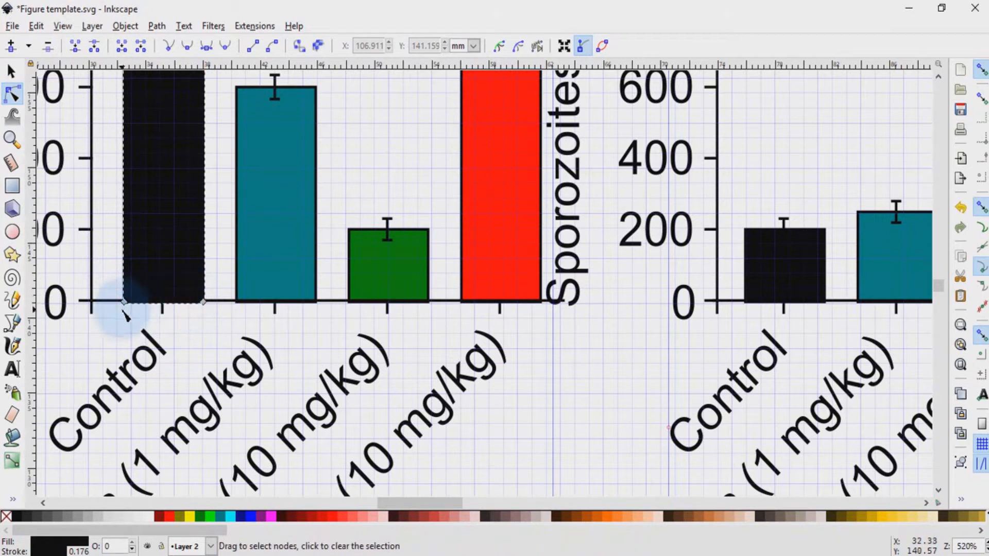
drag(112, 289, 204, 308)
click(202, 326)
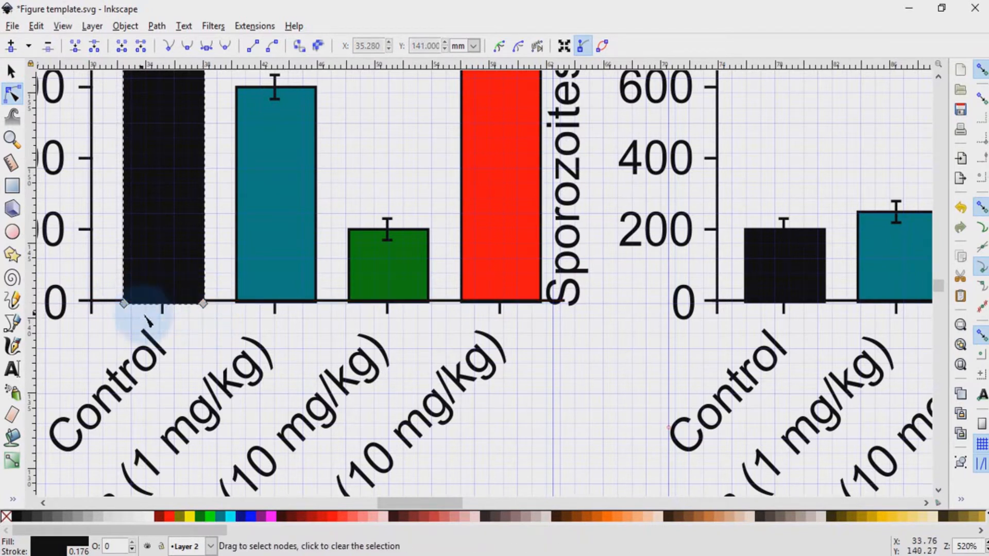
click(119, 331)
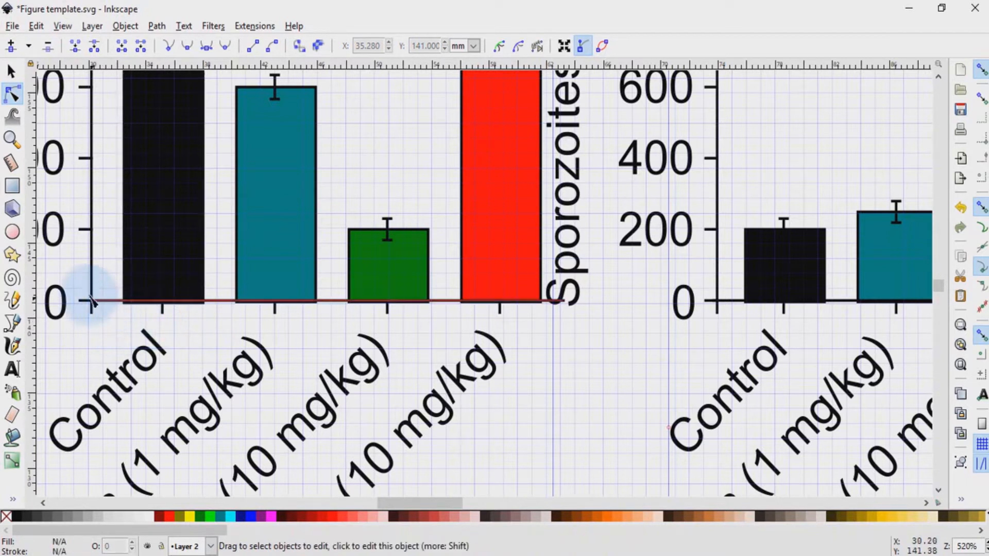
Step: Place a horizontal guide at 141.00 mm along the Control bar's bottom edge and hide the page grid
drag(118, 65, 57, 305)
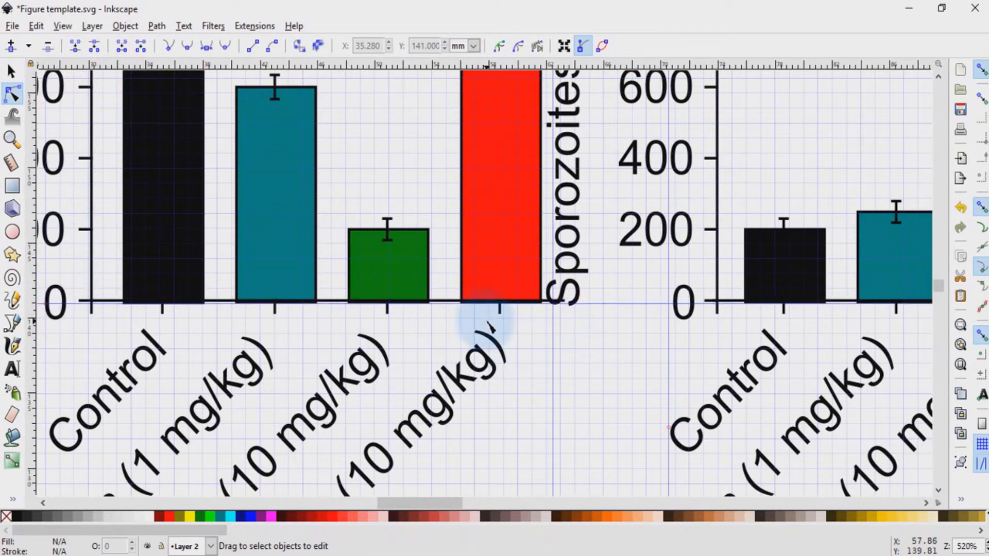
click(63, 26)
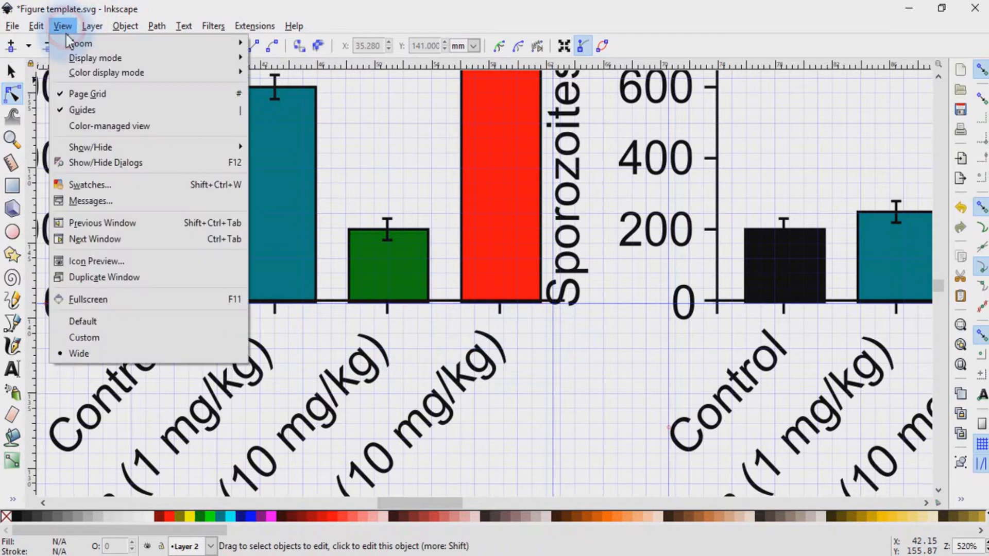
click(85, 95)
click(222, 296)
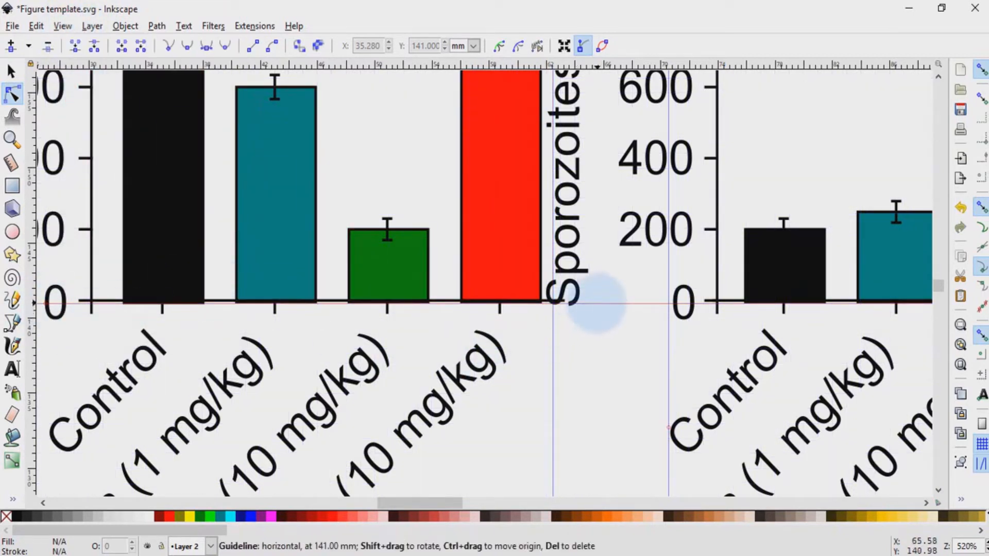
Step: Move the horizontal guide onto the first chart's x-axis line and snap the Control bar's bottom nodes to it at Y 141.181 mm
drag(597, 305, 596, 303)
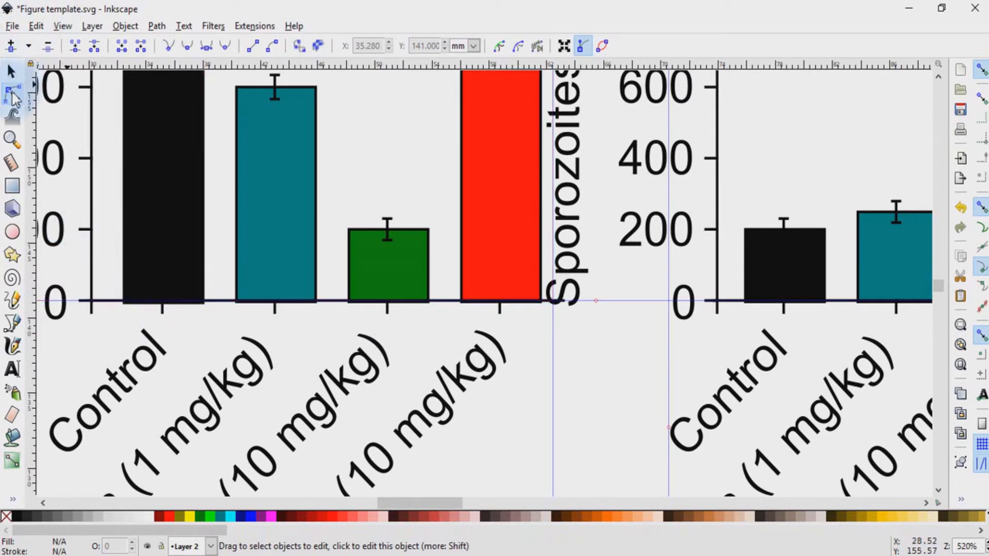
click(131, 276)
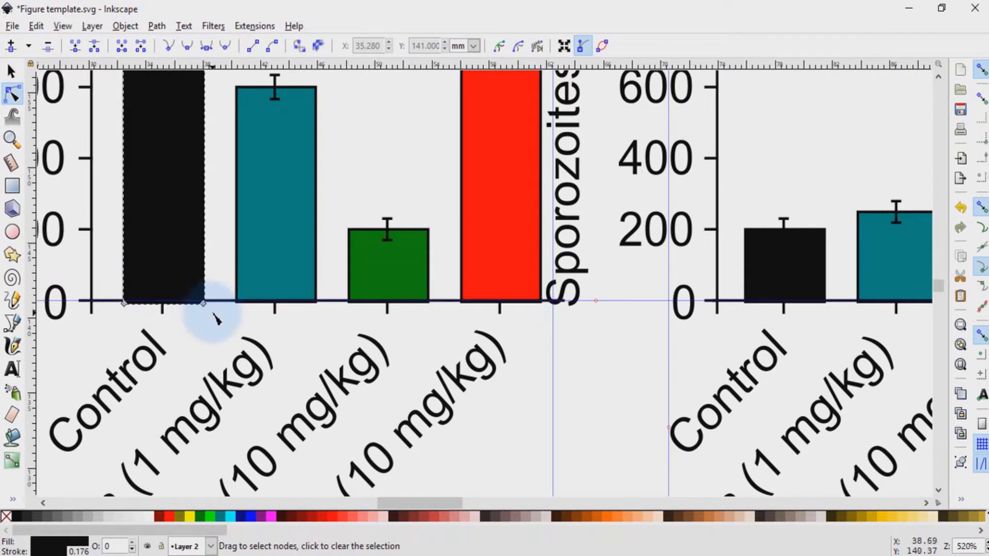
drag(181, 300, 100, 282)
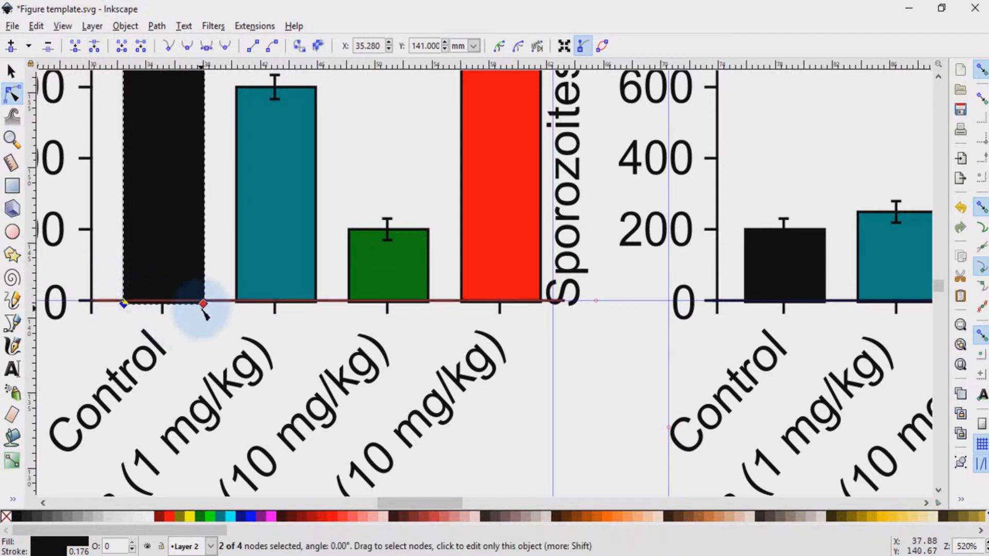
drag(205, 305, 204, 301)
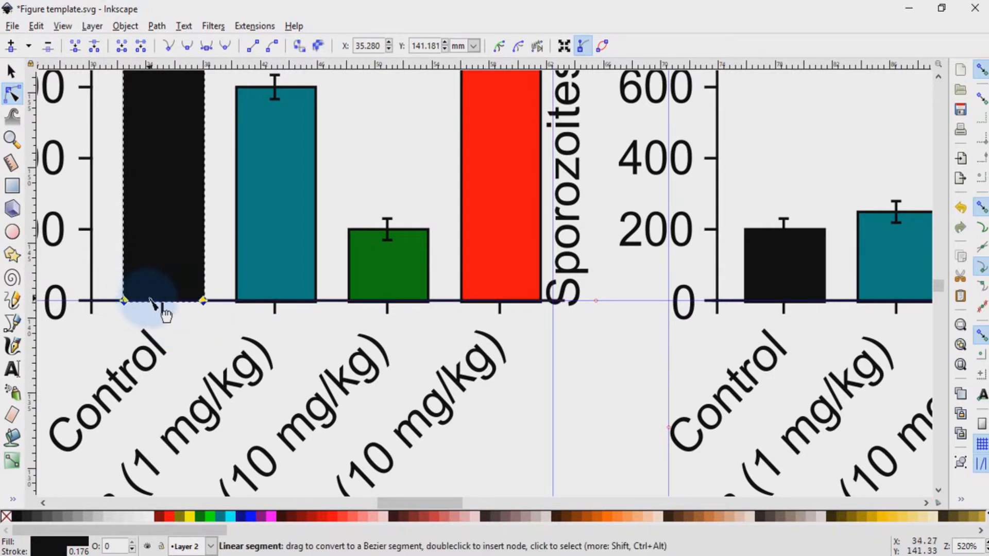
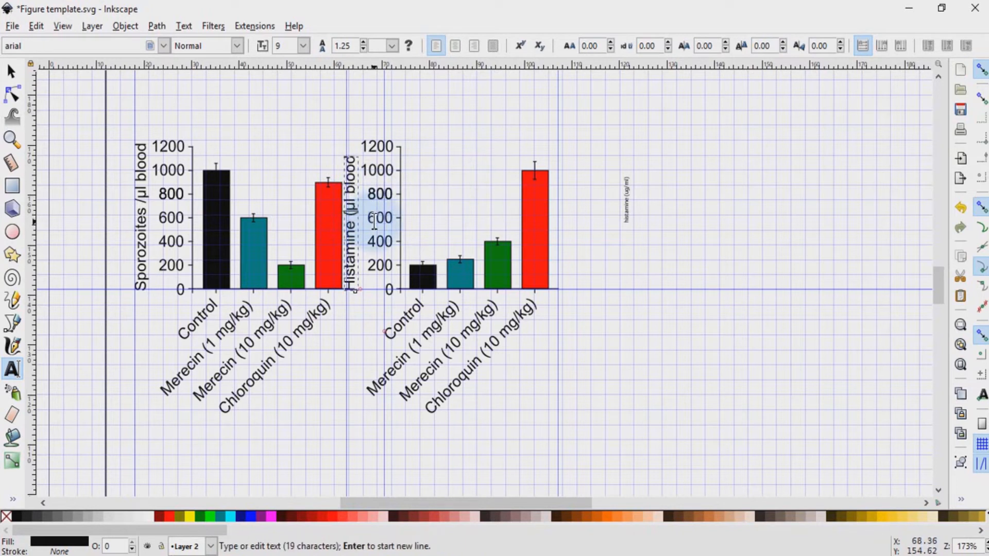
Step: Edit the unit in the histamine chart's y-axis title so that it reads "Histamine (µg/ml)"
click(352, 199)
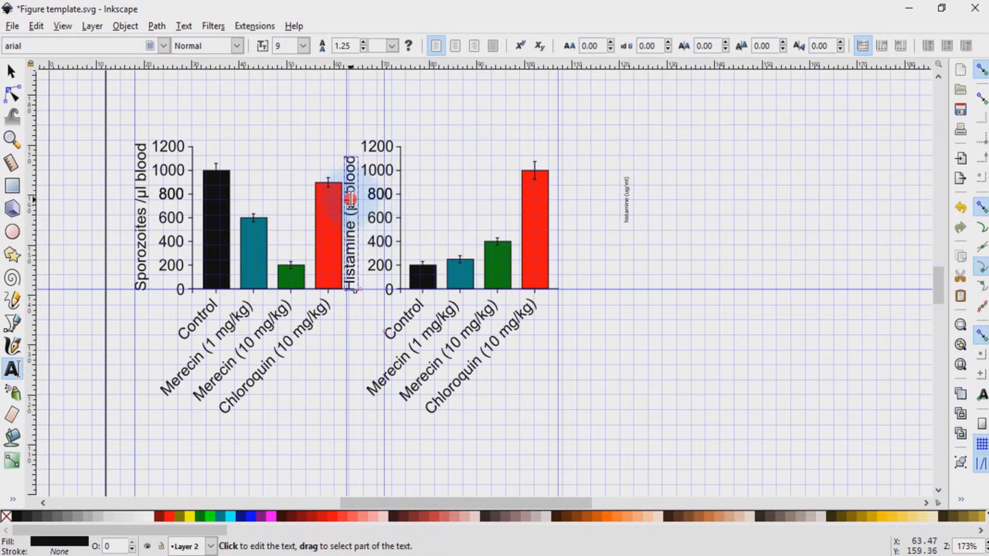
click(354, 201)
click(354, 200)
text(g/)
text(ml)
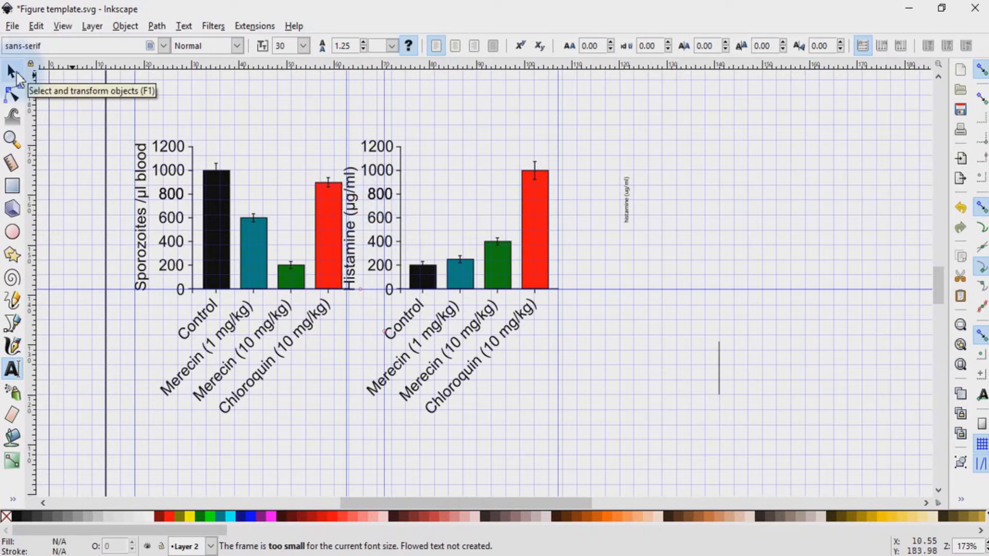
Step: Center the two y-axis titles on a common horizontal axis relative to the selection area and delete the small original histamine label
click(12, 71)
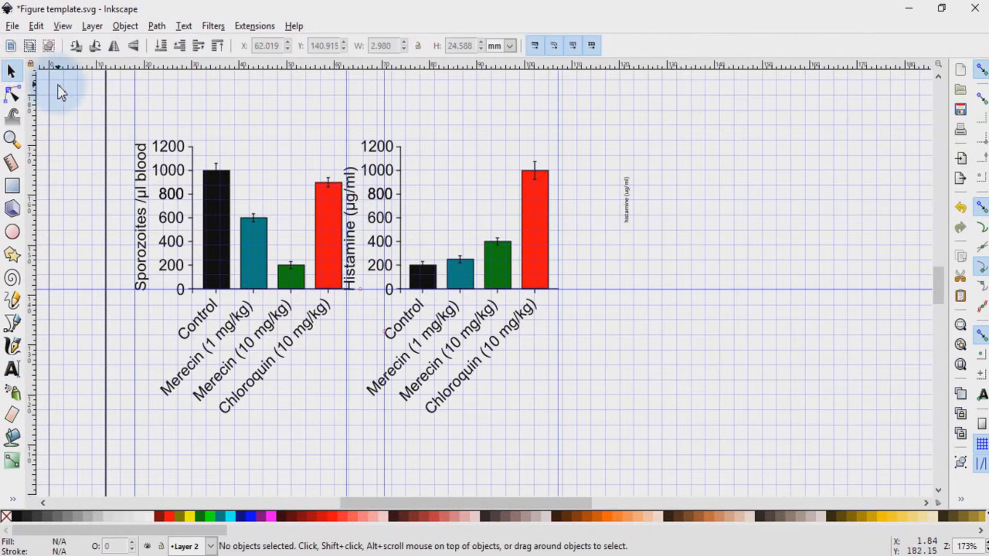
click(137, 242)
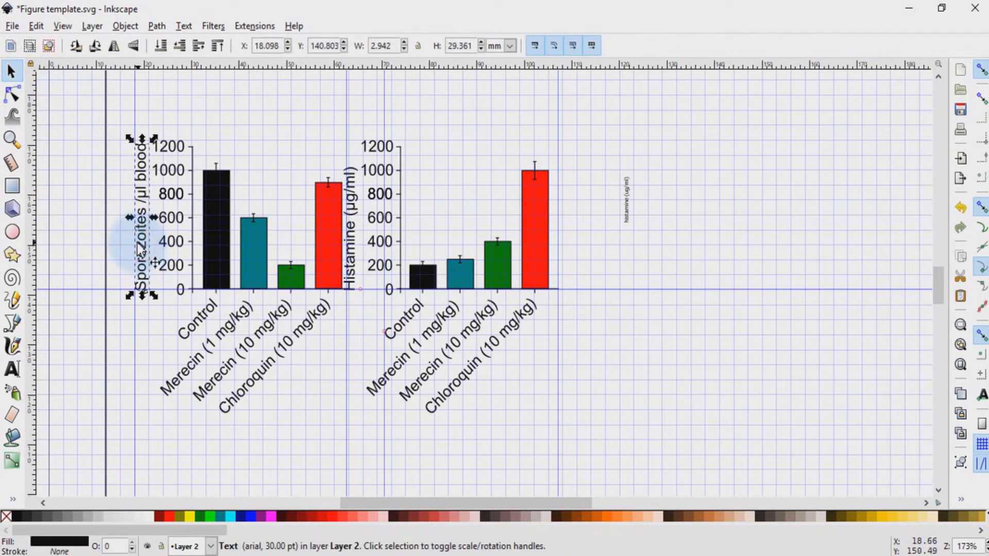
shift+click(360, 253)
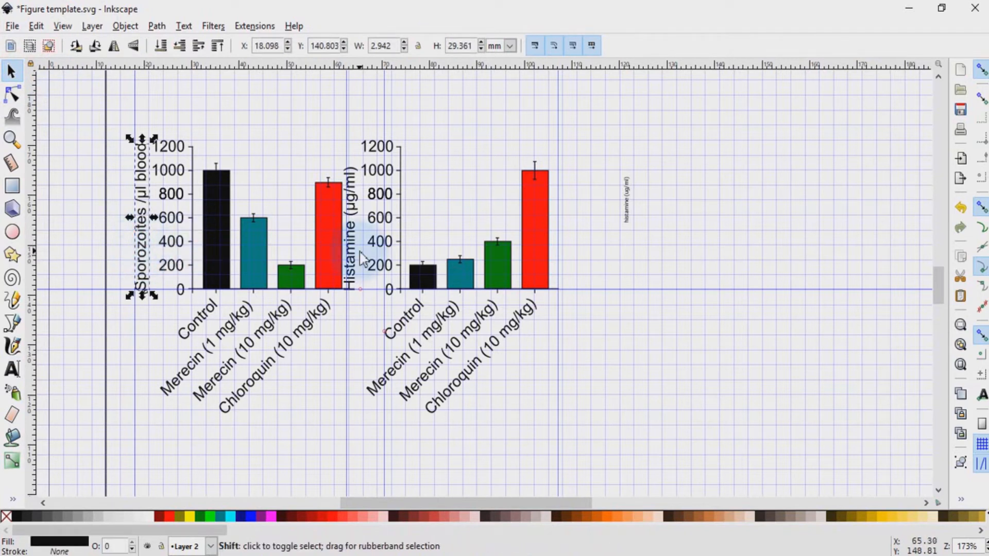
shift+click(352, 251)
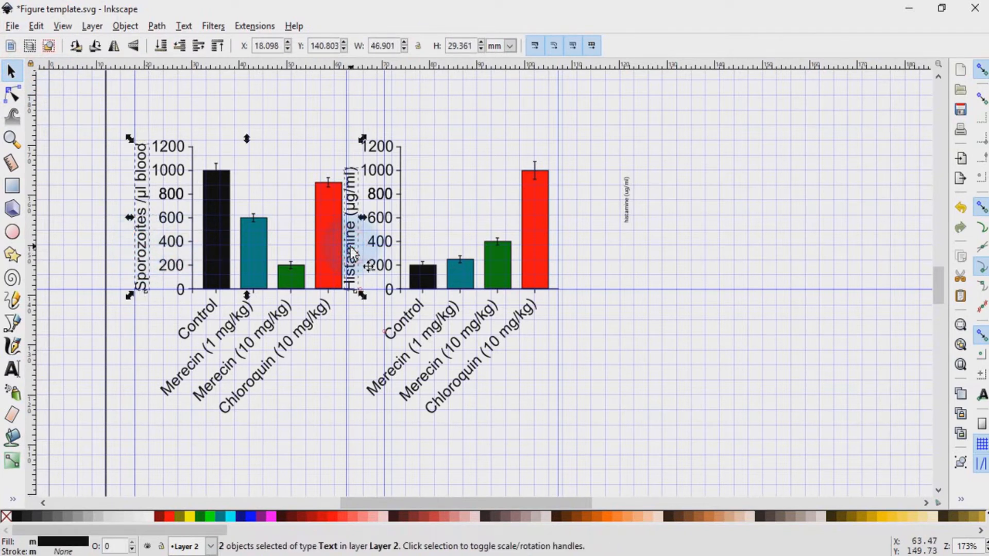
click(125, 26)
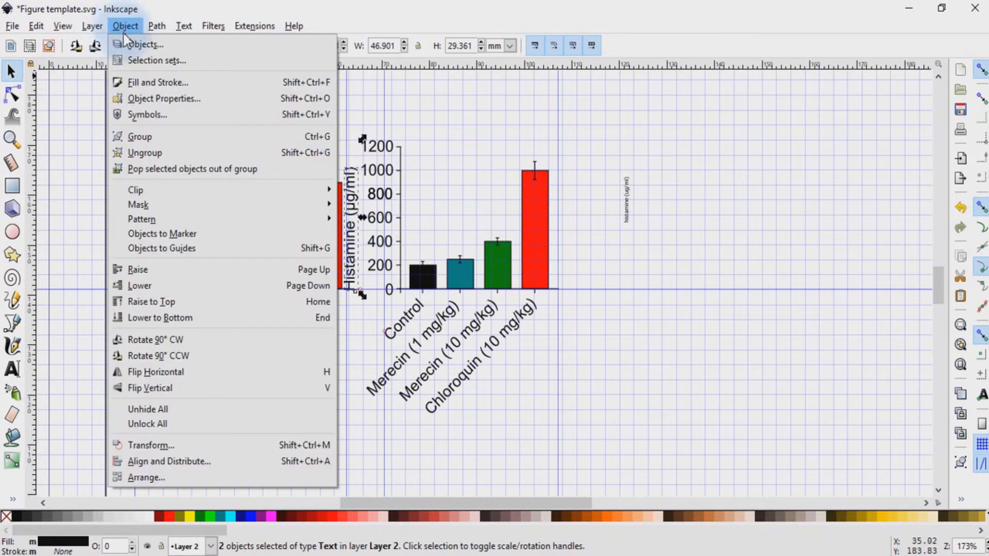
click(148, 462)
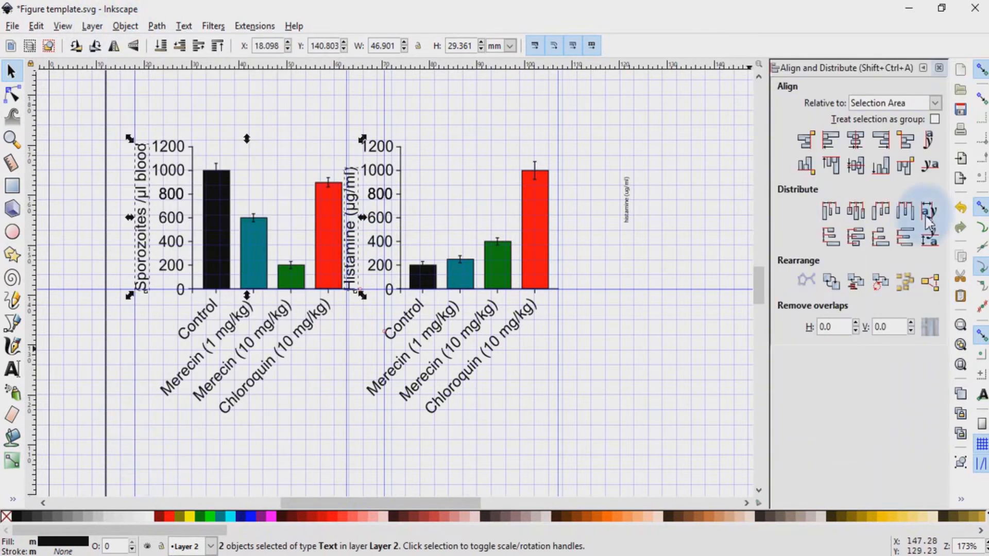
click(860, 166)
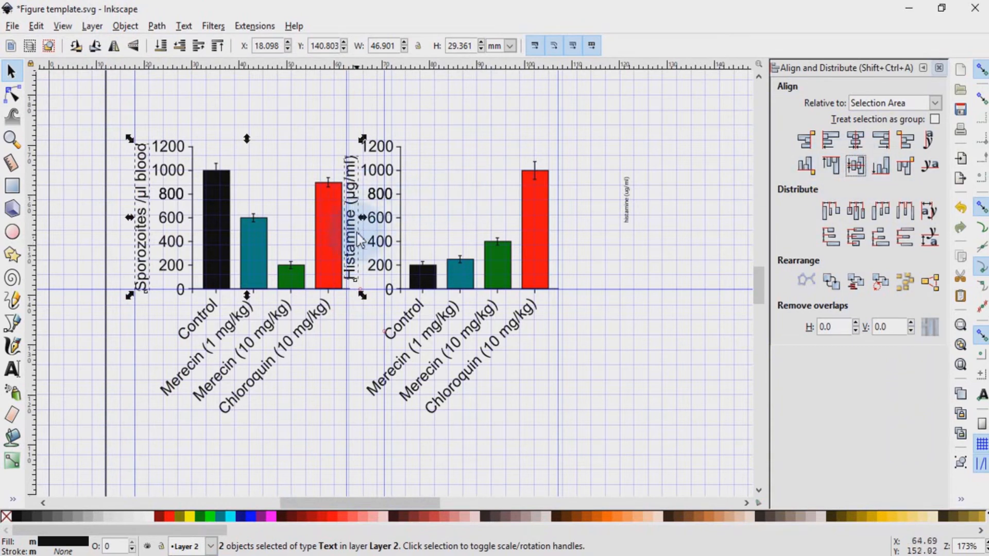
click(335, 410)
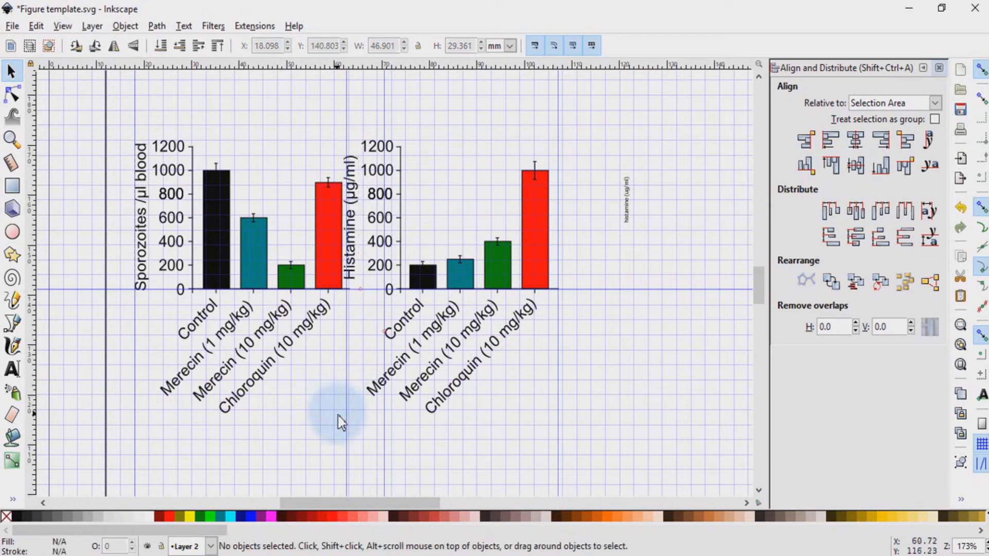
click(939, 68)
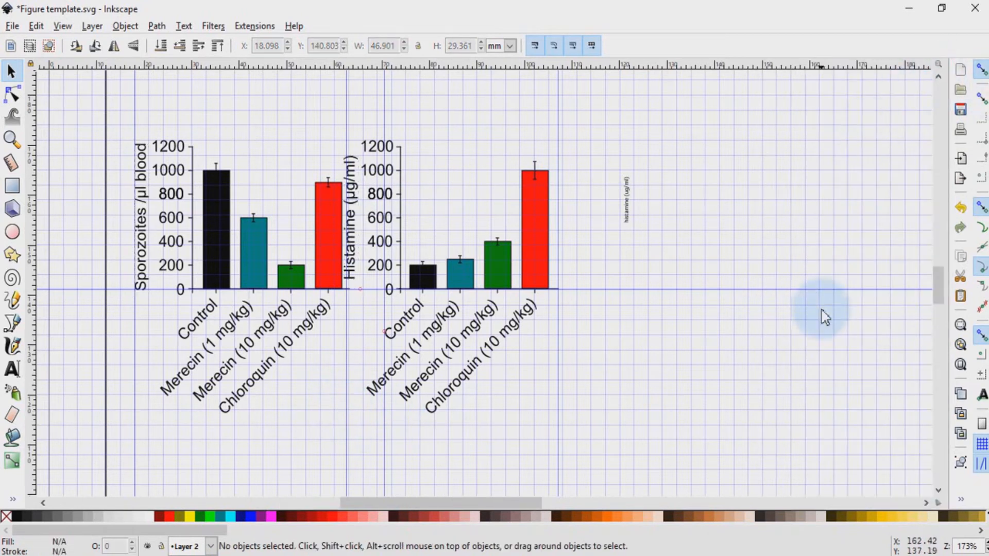
click(626, 206)
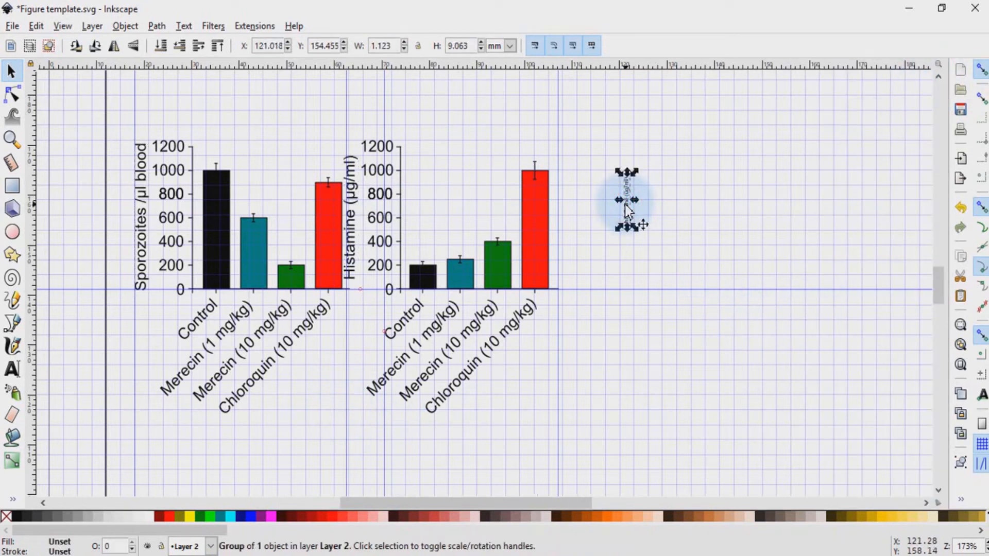
key(Delete)
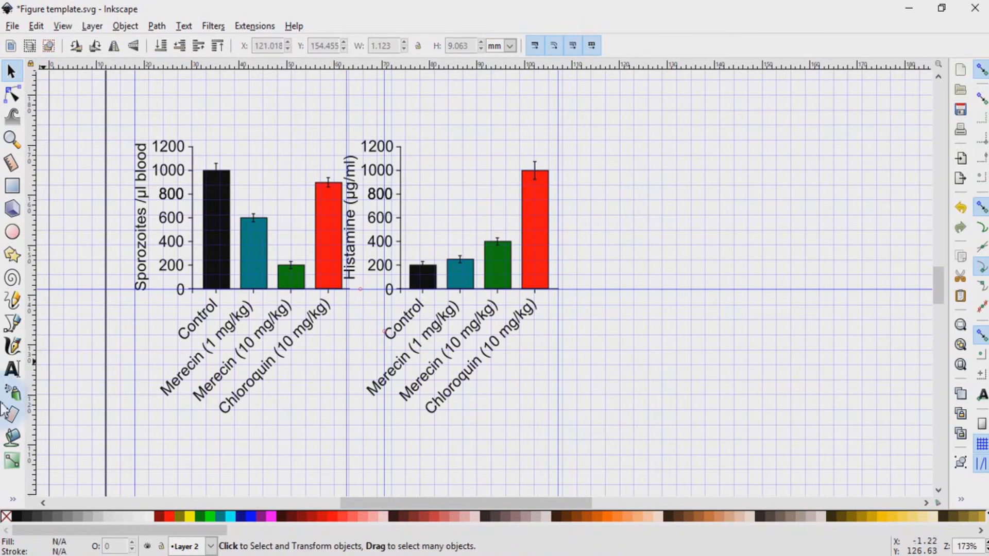
Step: Check the positions of the outer and middle vertical guides and remove the extra guide running through the histamine chart's axis numbers
double_click(135, 366)
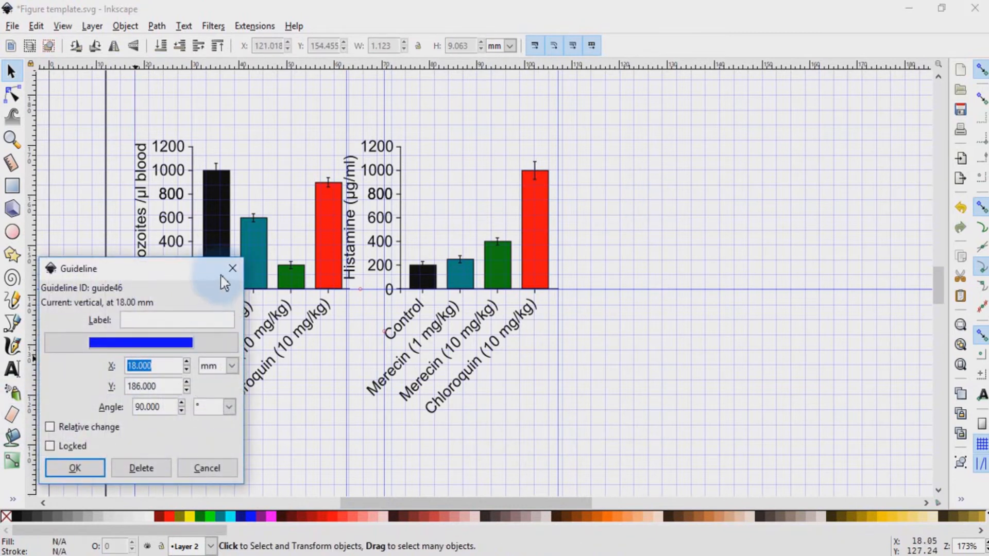
click(232, 268)
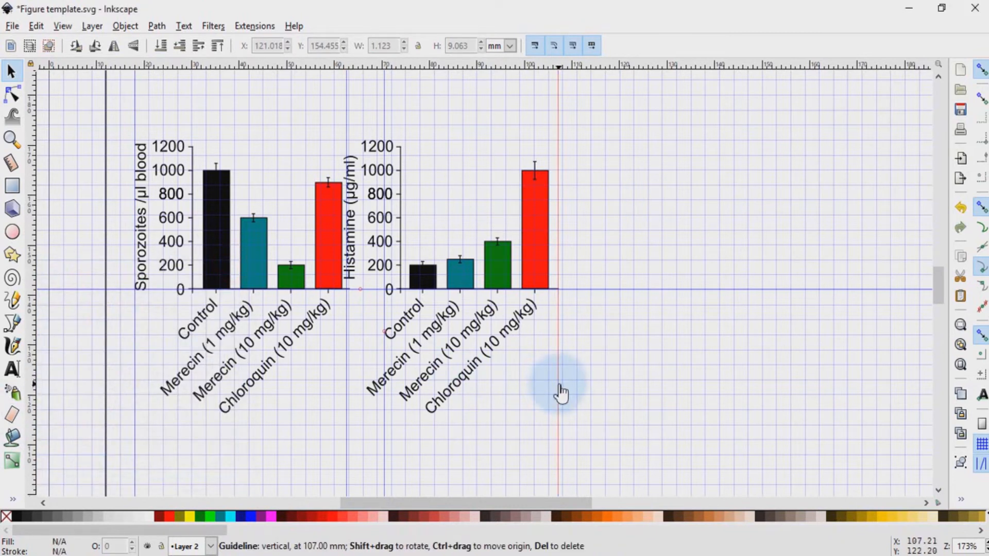
double_click(557, 388)
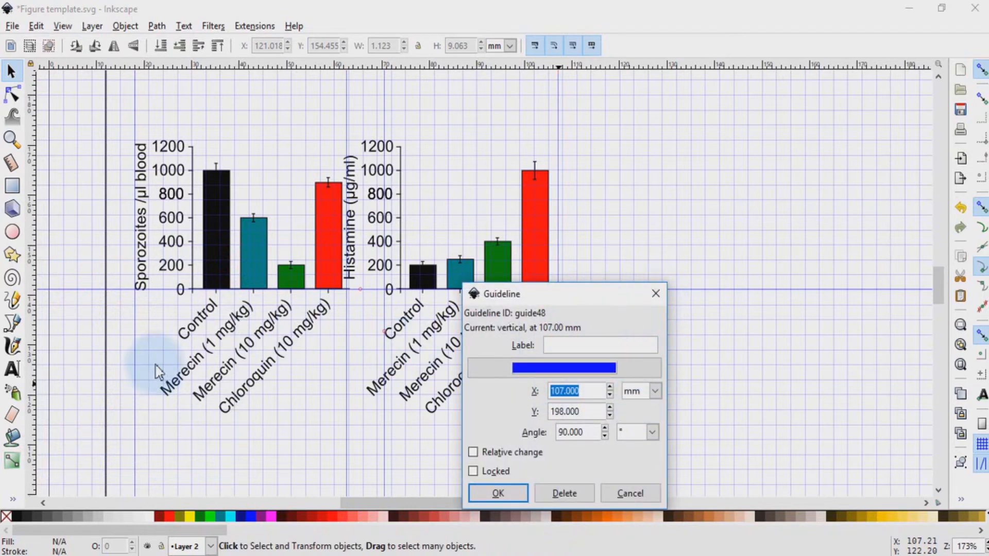
click(654, 294)
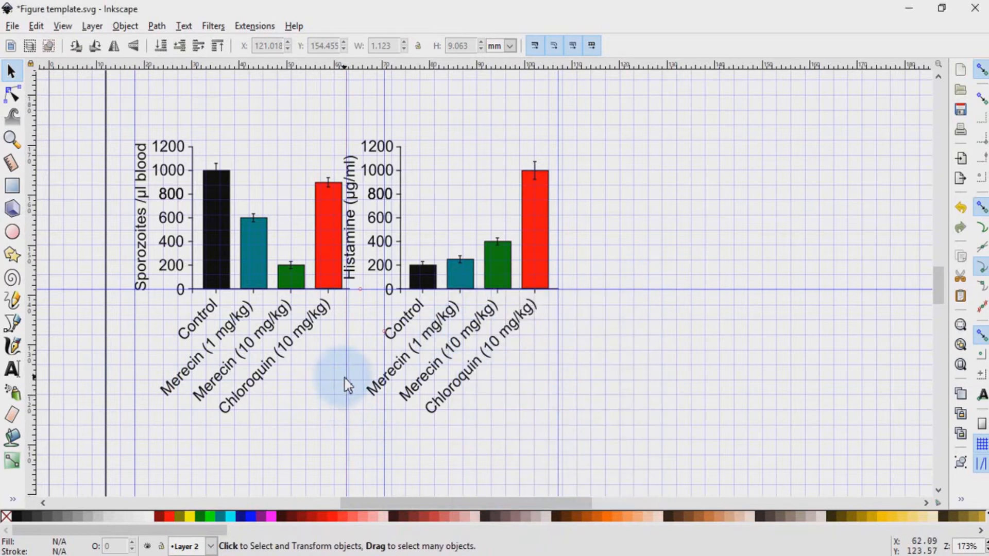
double_click(348, 381)
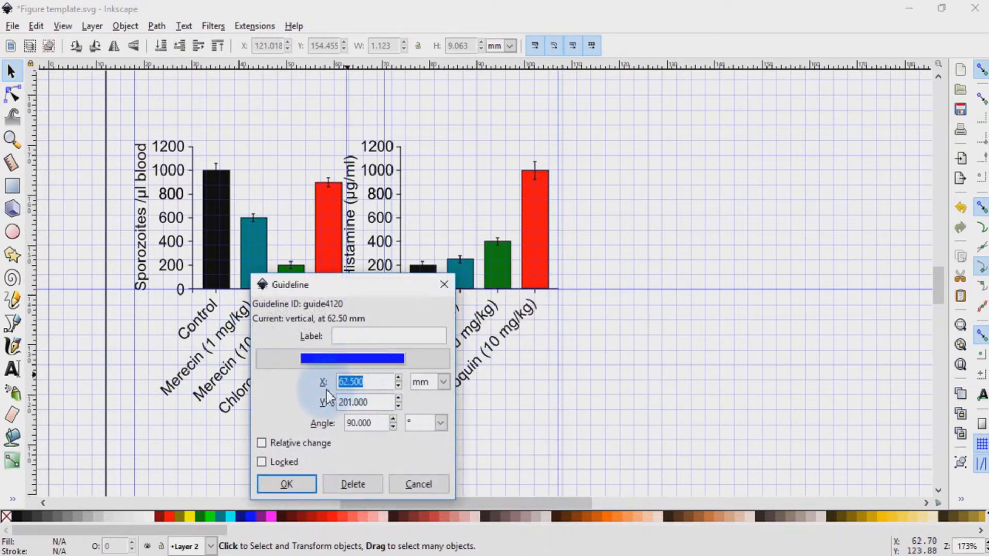
click(444, 285)
click(384, 426)
drag(384, 431, 33, 412)
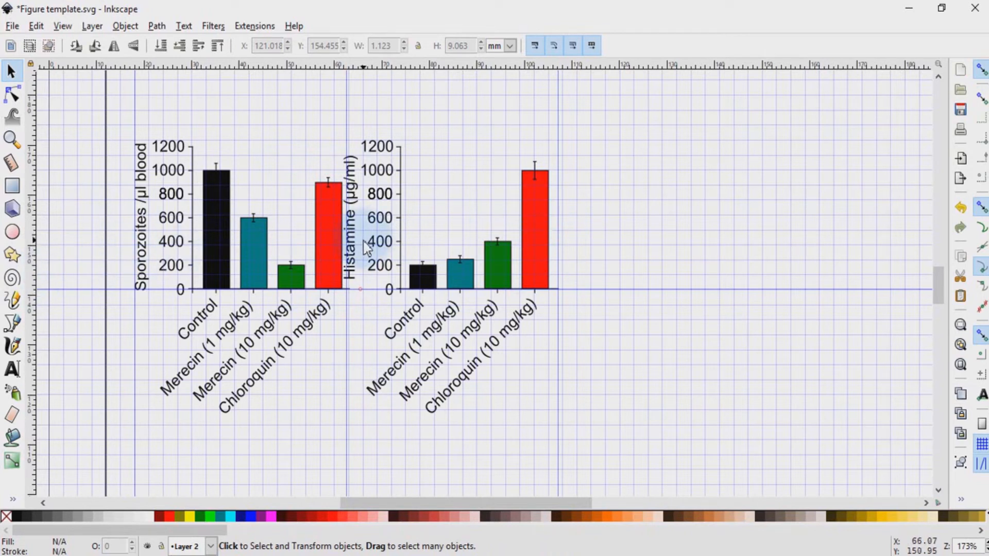
Step: Place vertical guides at 61.00 mm and 64.00 mm on either side of the guide between the two charts
click(986, 544)
click(985, 543)
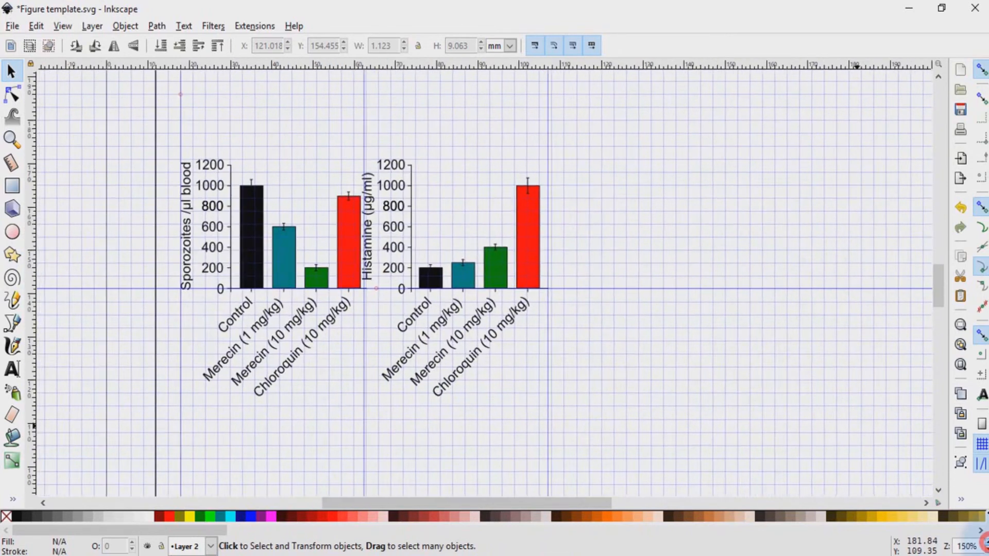
click(986, 543)
click(986, 543)
click(987, 542)
click(986, 543)
click(987, 543)
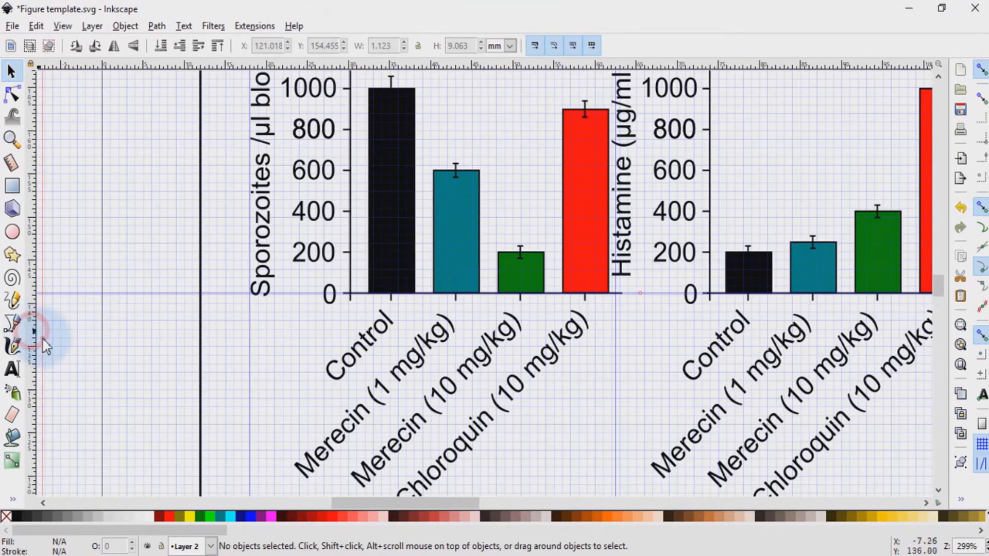
drag(42, 337, 607, 407)
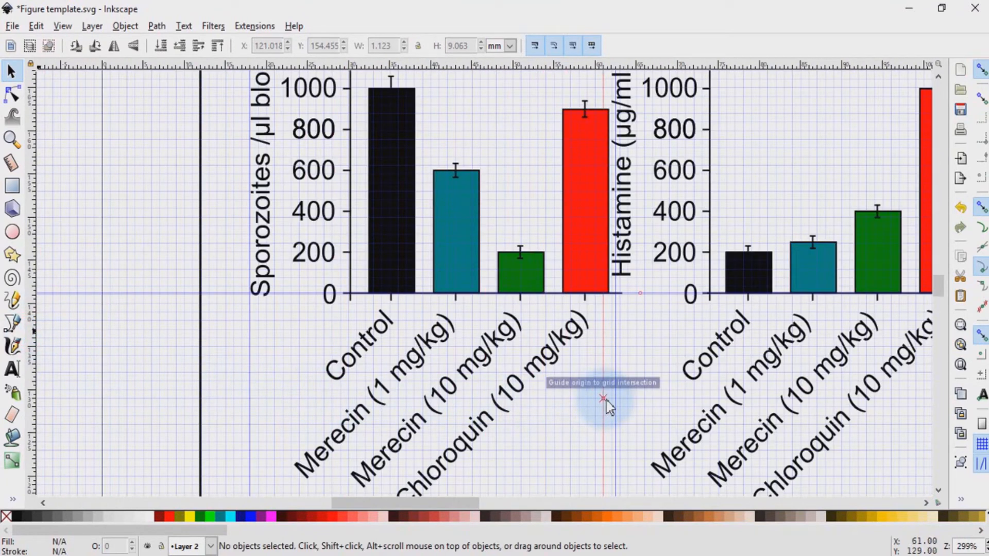
drag(606, 405, 602, 403)
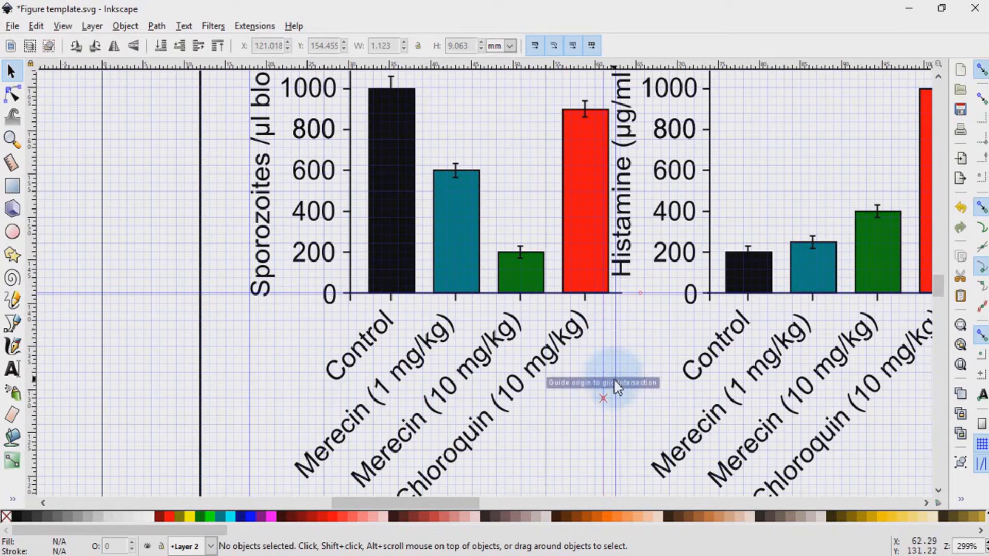
drag(33, 371, 630, 396)
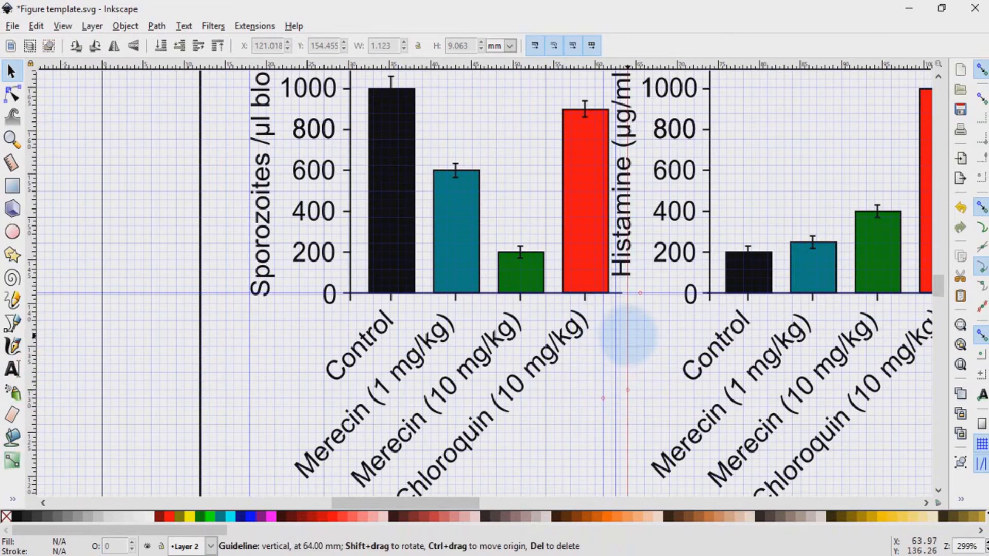
Step: Select the whole histamine chart with its labels and scale it down proportionally to 45.763 mm wide, with its left edge near the 64 mm guide
click(986, 549)
click(986, 550)
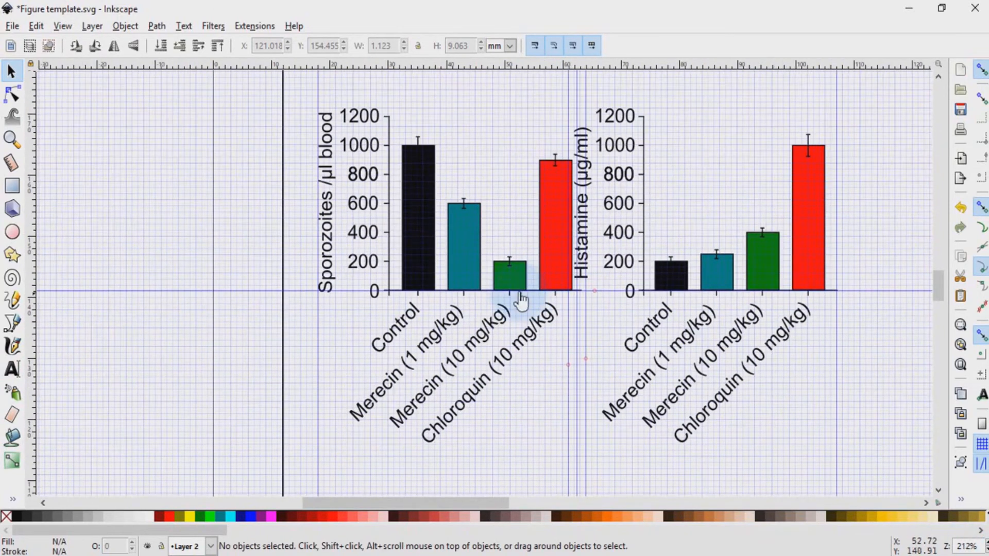
drag(894, 453, 573, 90)
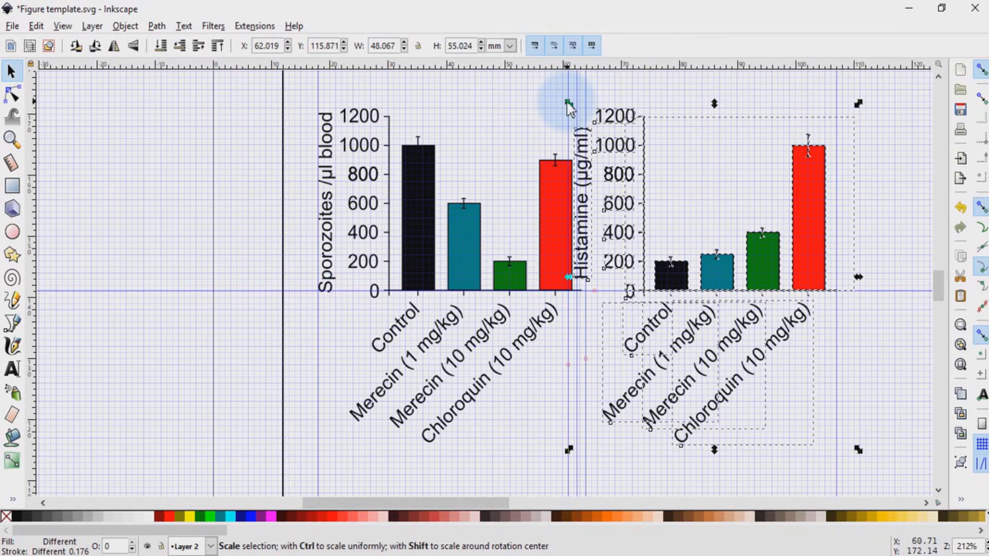
drag(568, 101, 583, 115)
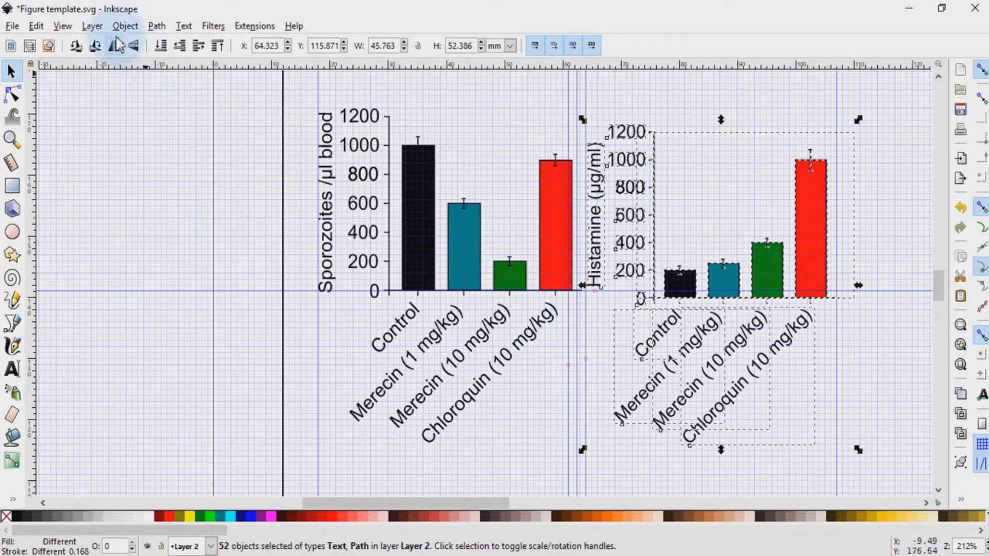
Step: Hide the page grid and scale the histamine chart proportionally to 42.920 mm wide, fitted between the 64 mm guide and the outermost guide
click(62, 26)
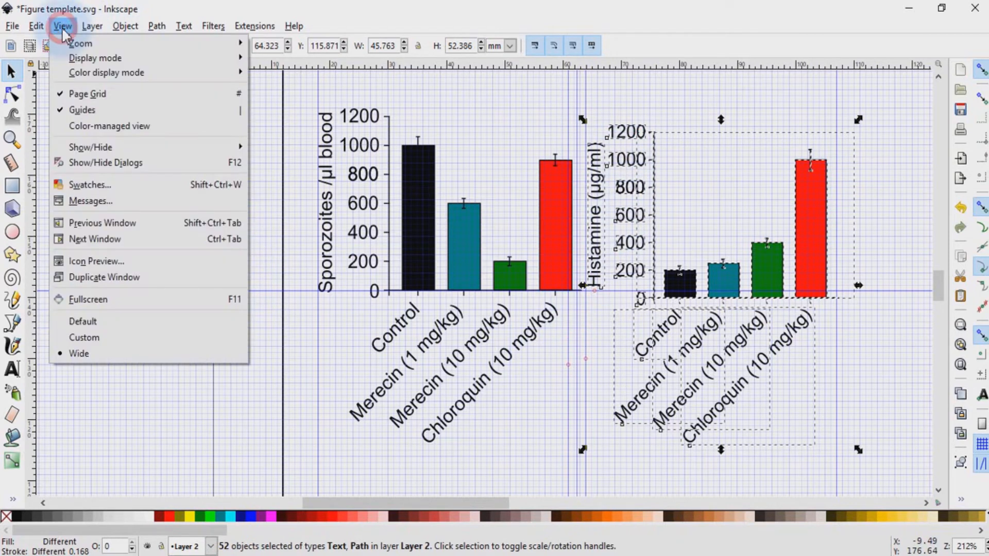
click(75, 94)
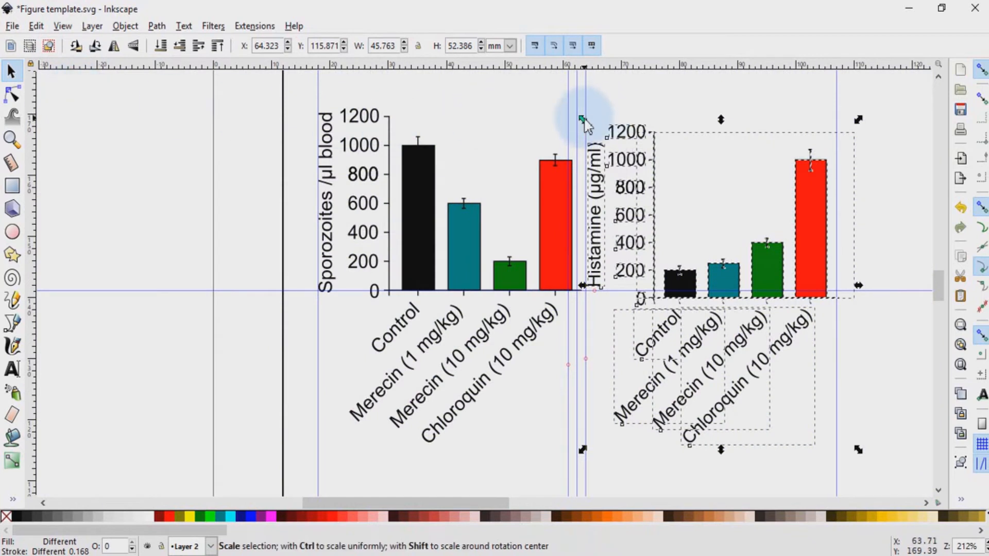
mouse_move(582, 119)
mouse_down()
mouse_move(599, 129)
mouse_move(587, 116)
mouse_move(591, 126)
mouse_up()
click(591, 125)
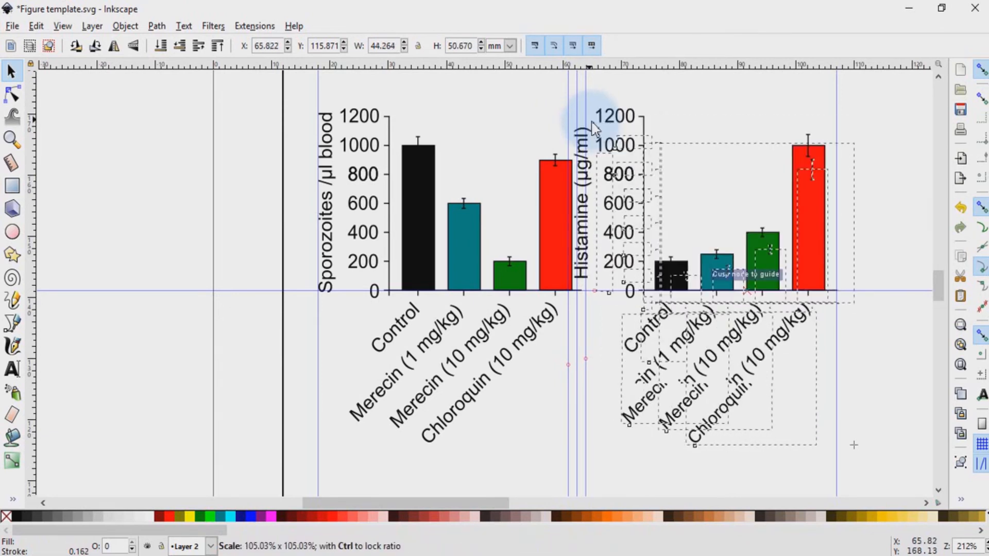
key(ctrl+z)
mouse_move(595, 127)
mouse_down()
mouse_move(593, 110)
mouse_move(595, 128)
mouse_up()
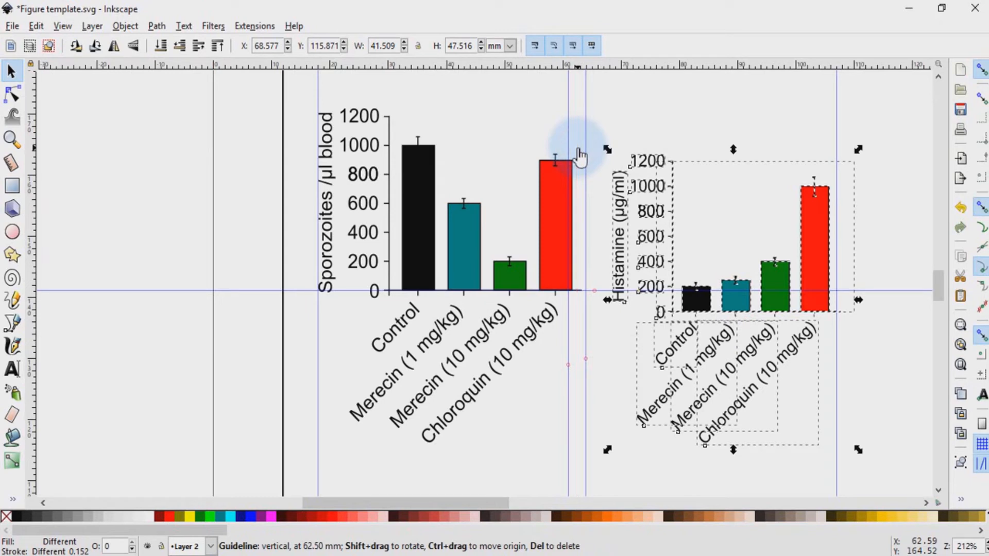
drag(606, 147, 592, 128)
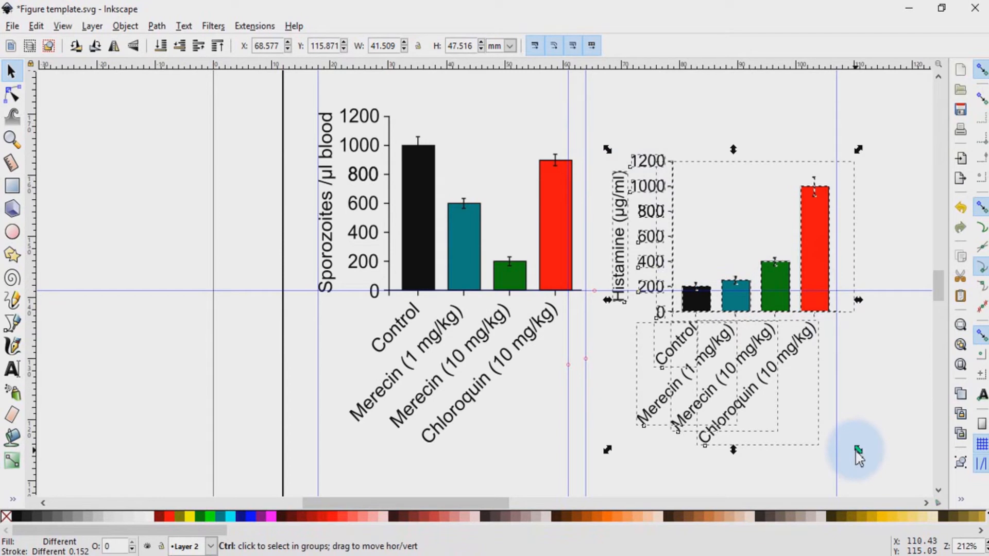
drag(857, 452, 841, 412)
drag(607, 150, 580, 99)
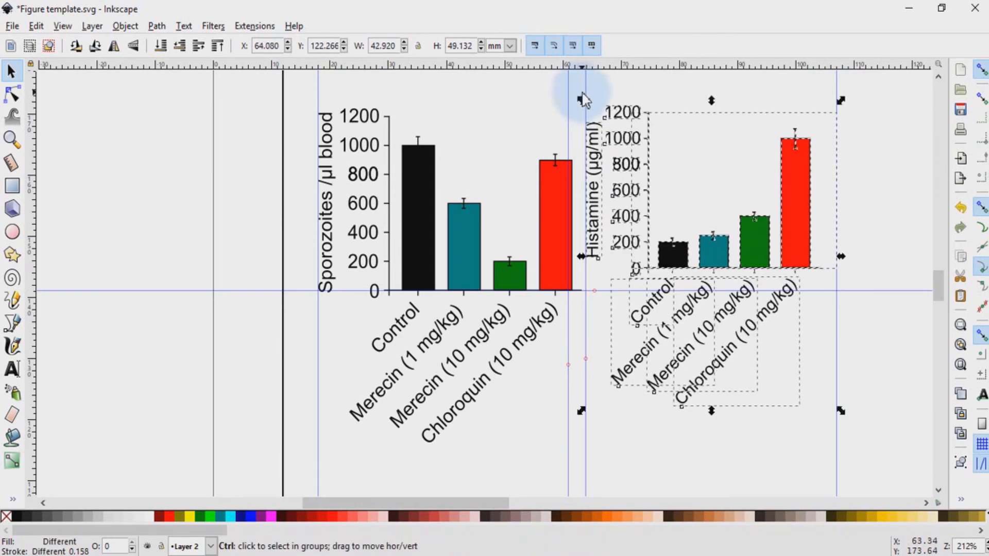
Step: Scale the whole sporozoites chart proportionally to 42.986 mm wide before the 61 mm guide and rest its x-axis on the horizontal guide
click(552, 404)
click(575, 454)
drag(575, 453, 314, 101)
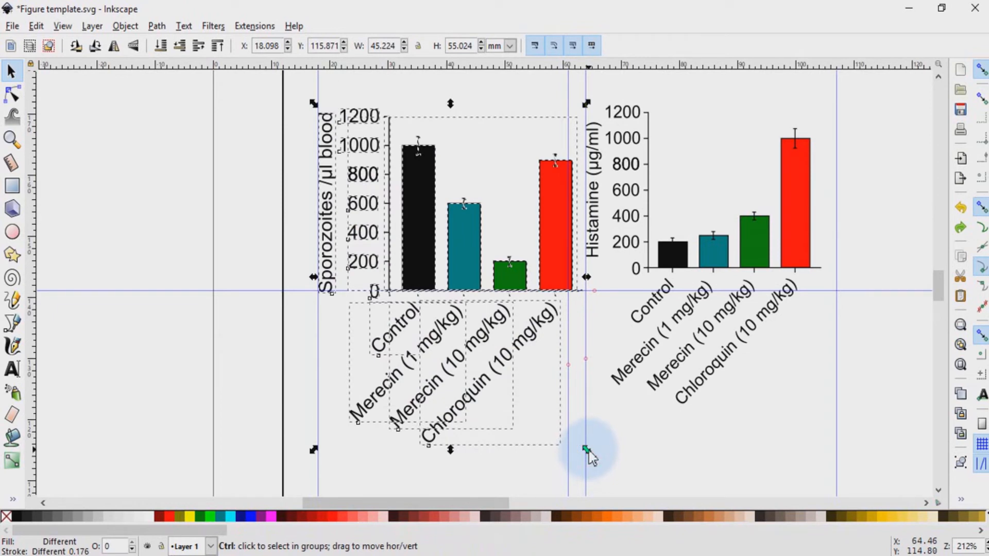
drag(586, 452, 580, 444)
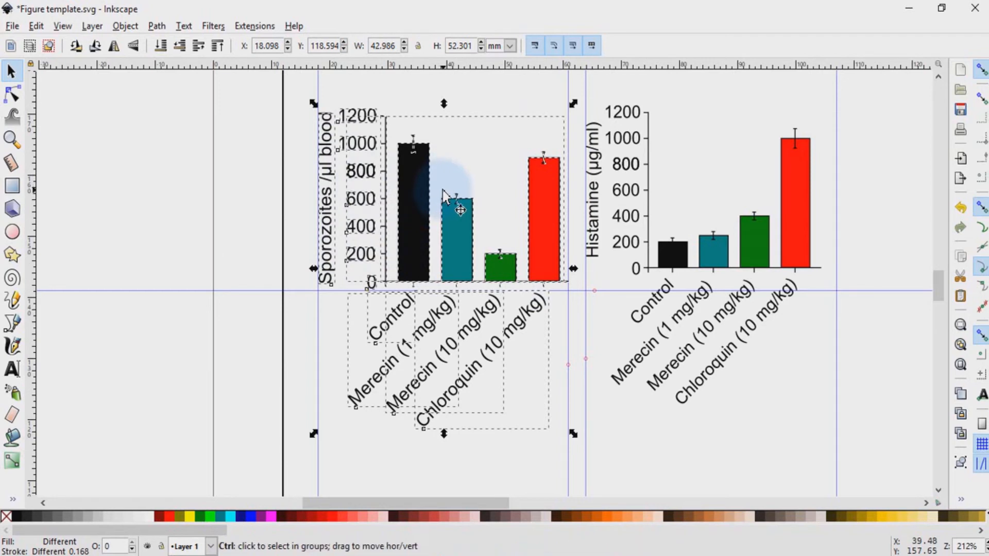
drag(447, 180, 446, 193)
click(357, 470)
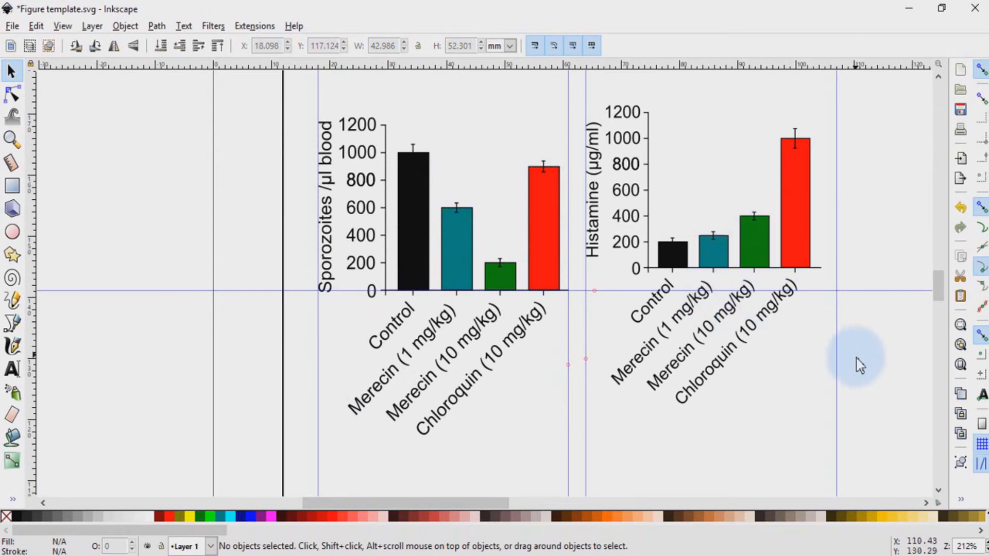
Step: Move the whole histamine chart down so its x-axis rests on the same horizontal guide as the sporozoites chart
drag(898, 458, 637, 219)
drag(697, 185, 702, 203)
click(805, 387)
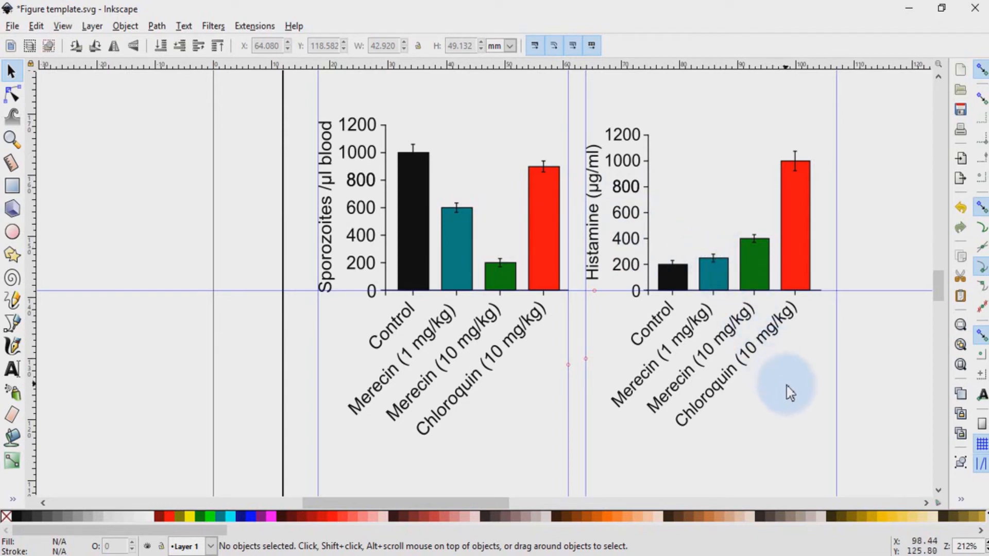
Step: Show the page grid again and hide the guides
scroll(806, 365, up, 1)
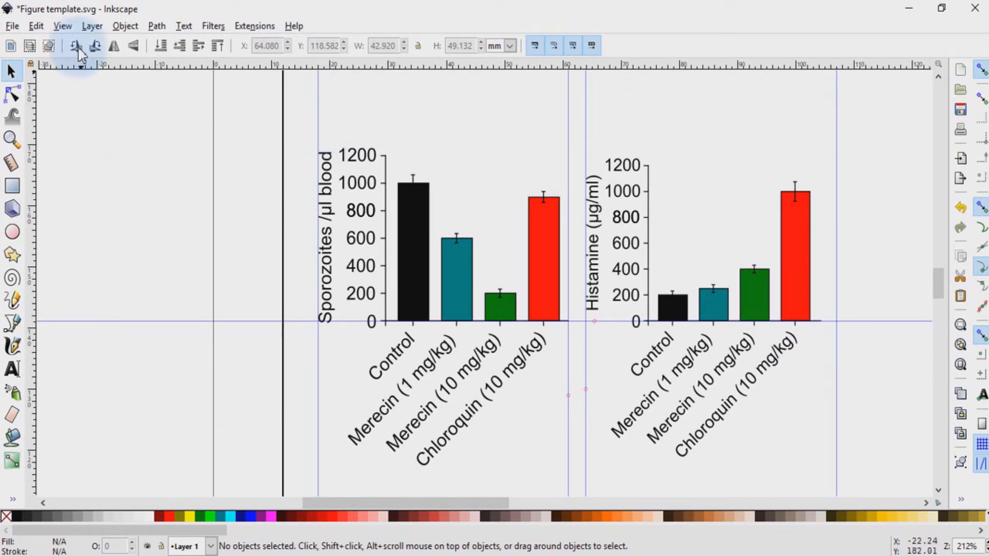
click(62, 26)
click(83, 93)
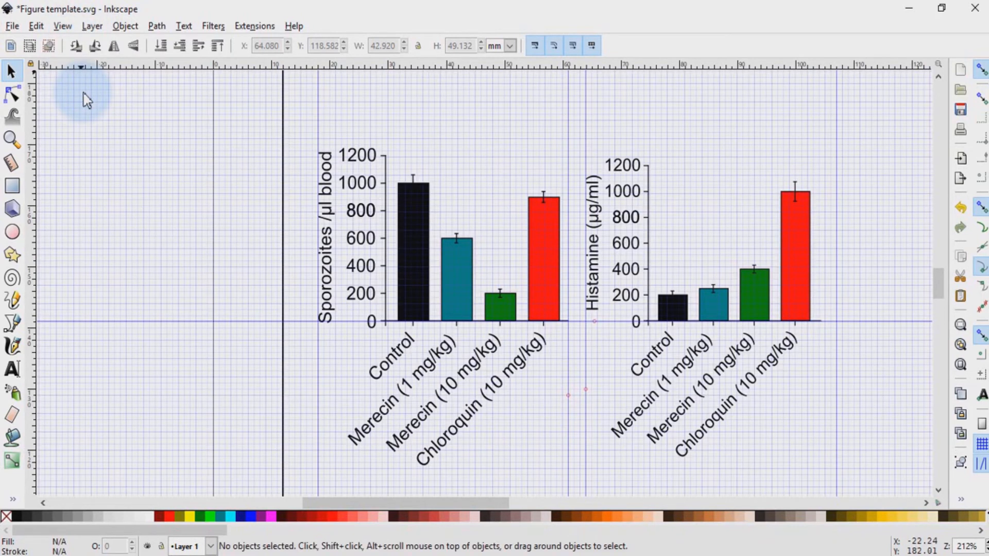
key(shift+backslash)
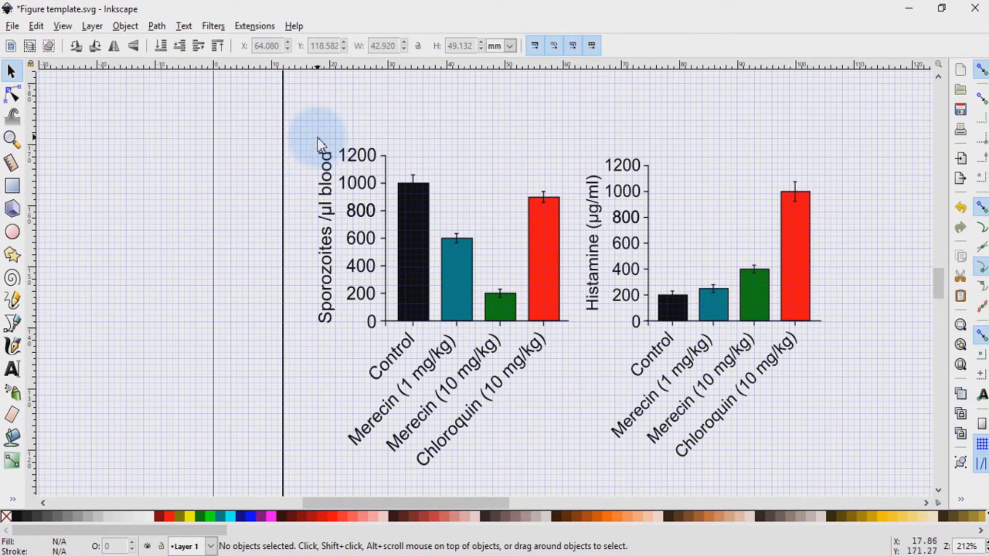
Step: Add the panel label "A" above the sporozoites chart's y-axis title and set its font size to 14
click(12, 369)
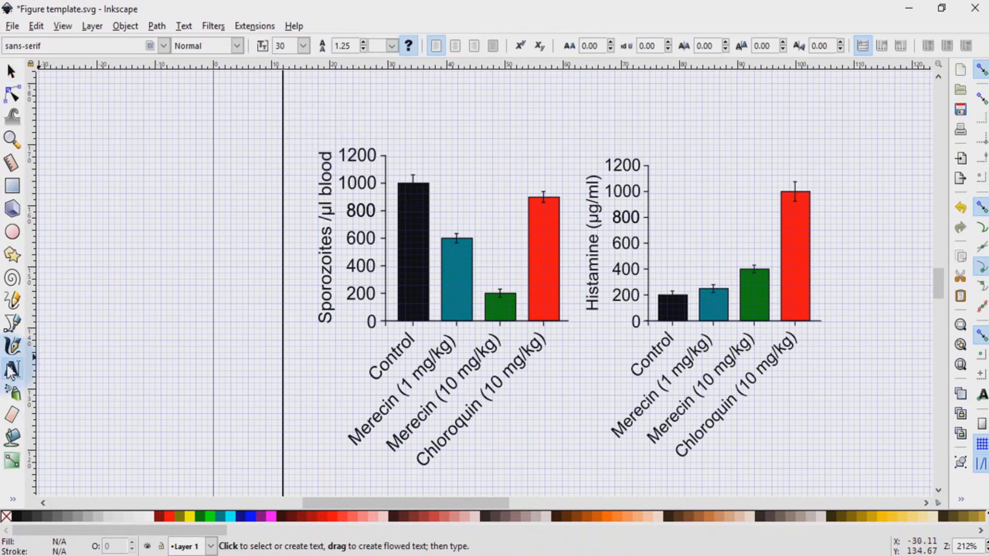
click(314, 119)
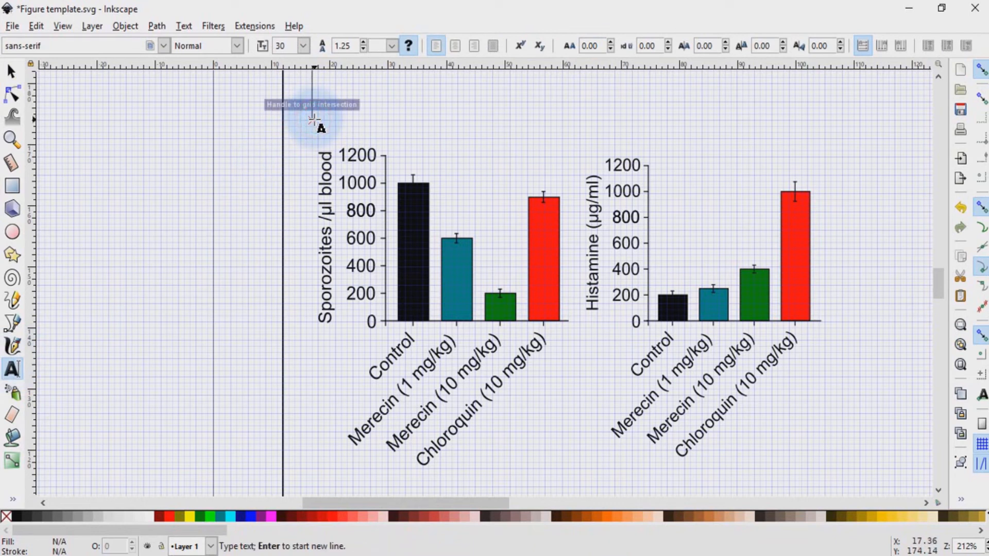
text(A)
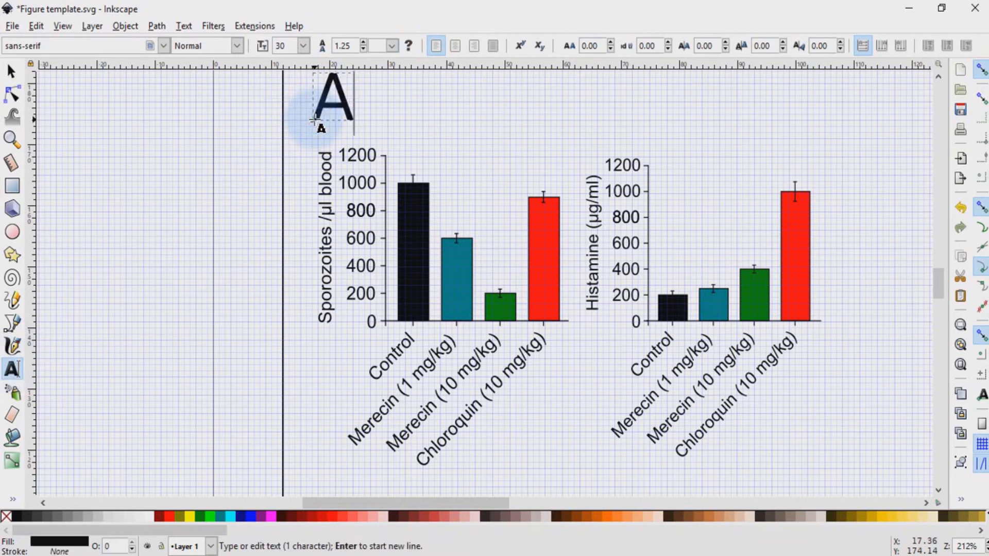
drag(320, 93, 335, 99)
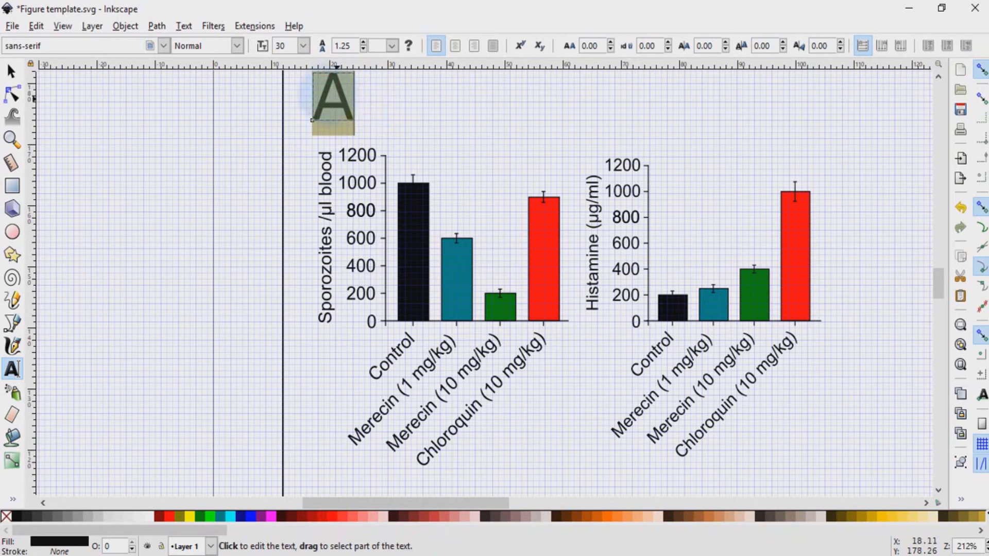
click(304, 45)
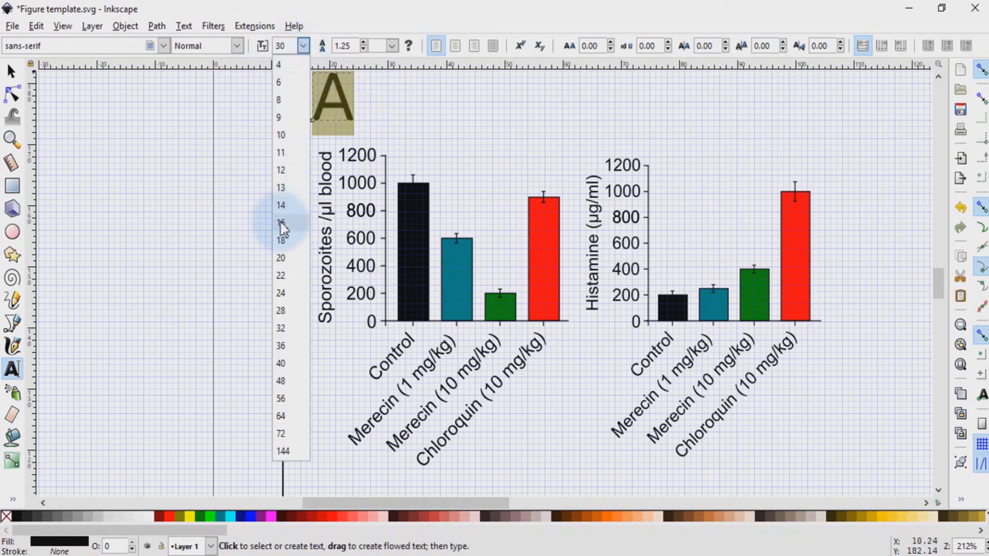
click(282, 207)
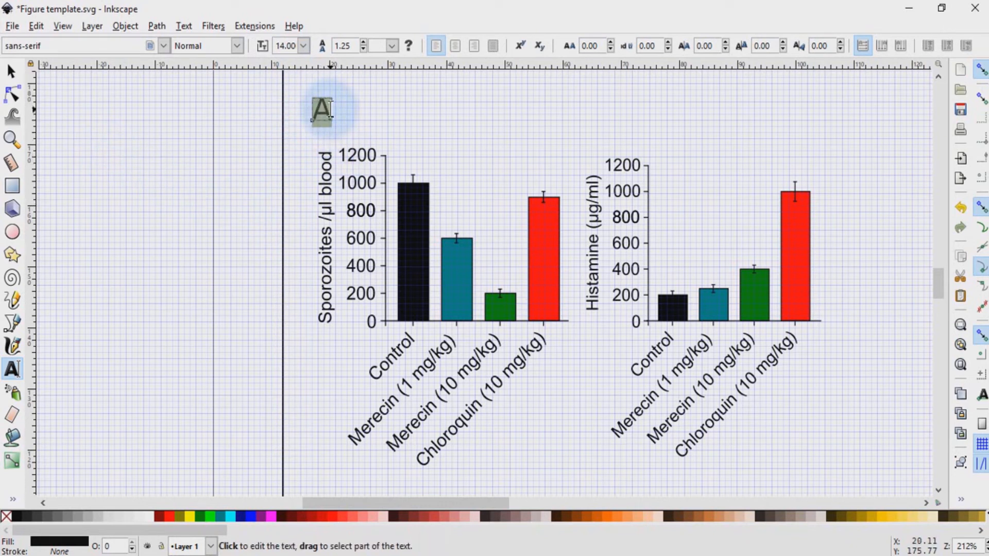
Step: Nudge the label "A" closer to the sporozoites chart, to X 17.568 mm and Y 171.883 mm, above the y-axis title
click(11, 72)
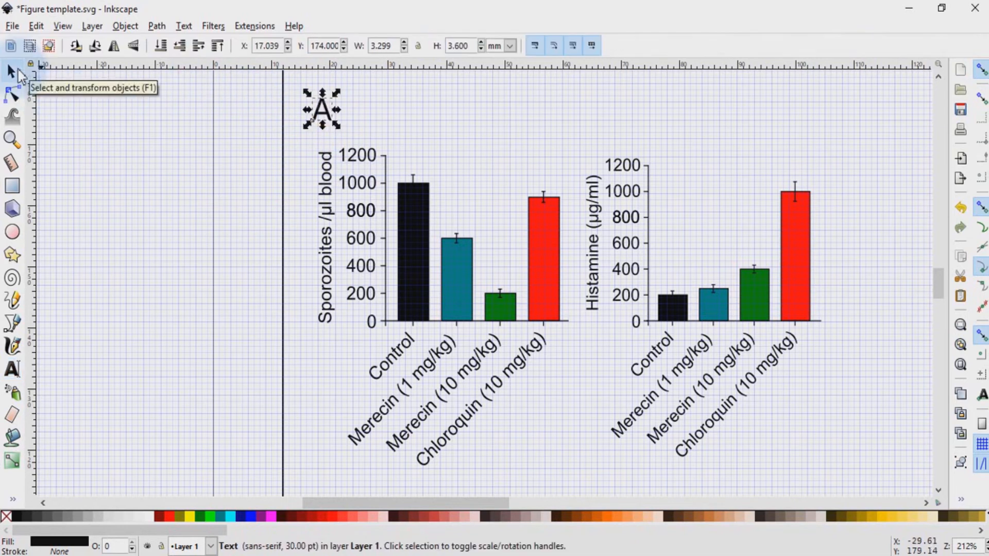
key(Down)
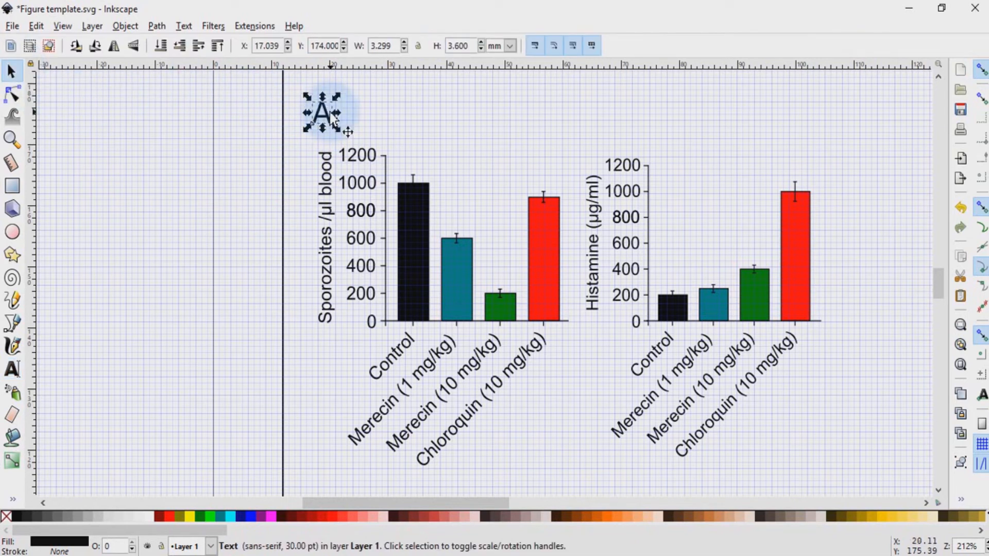
key(Down)
key(Down)
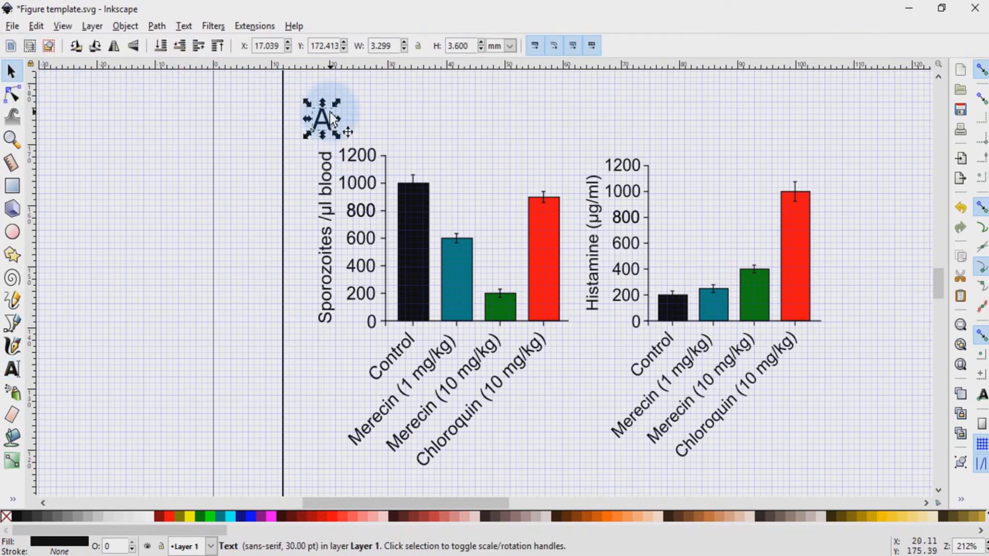
key(Down)
key(Down)
key(Down)
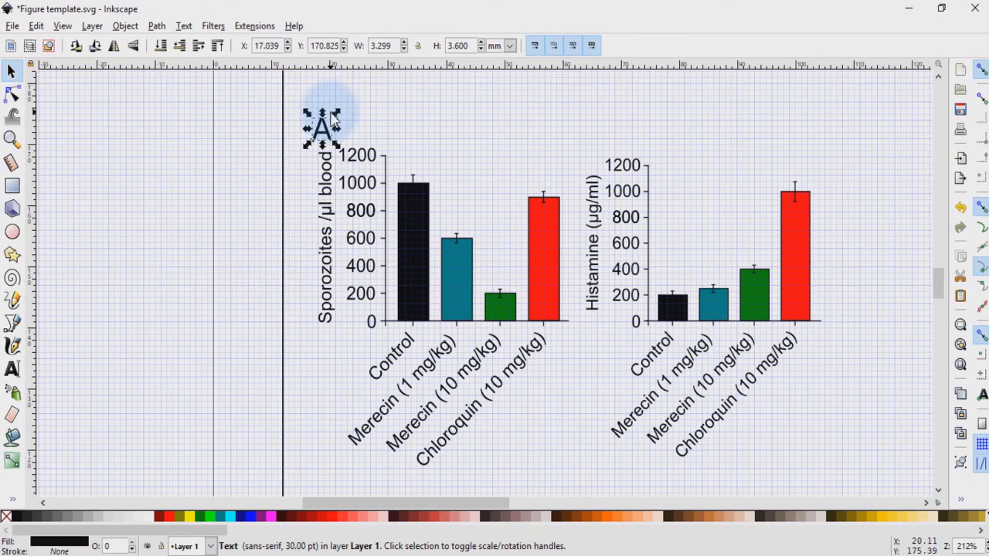
key(Up)
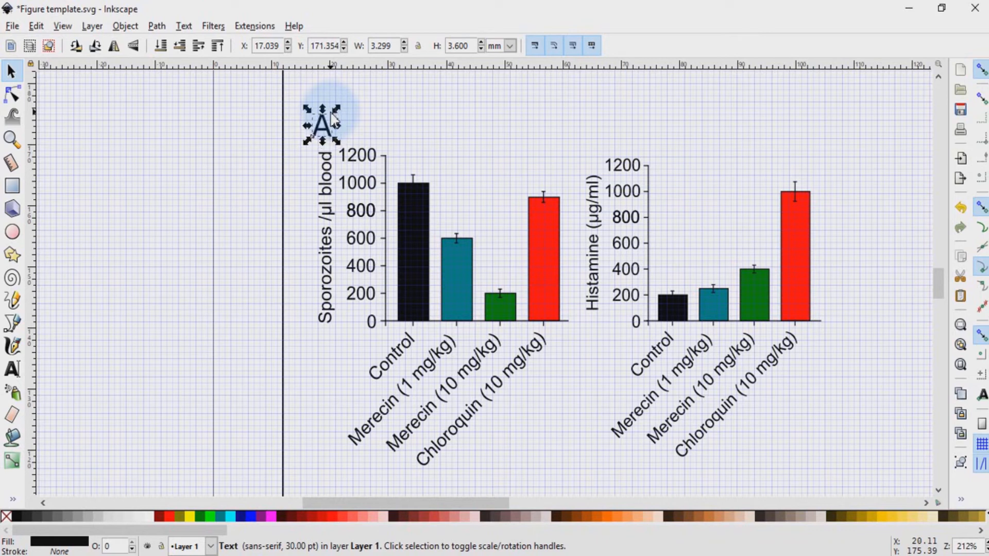
key(Up)
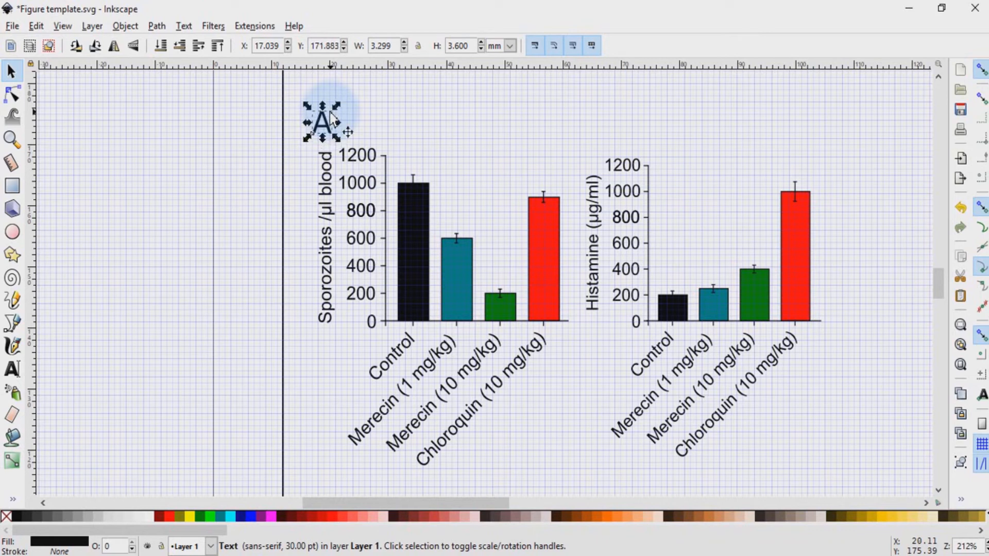
click(284, 180)
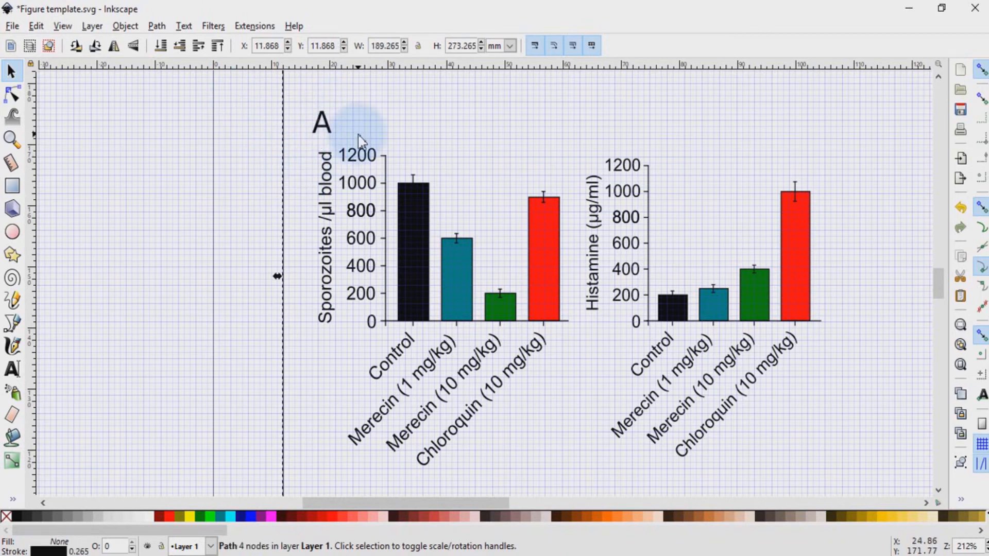
click(319, 120)
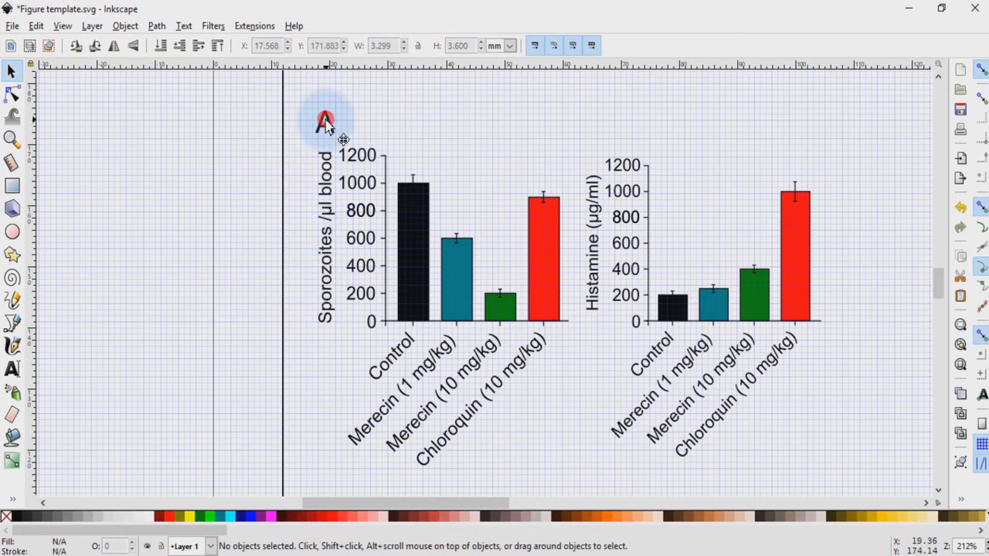
Step: Duplicate the label "A" and shift the copy horizontally to X 63.605 mm, above the histamine chart's y-axis title
click(326, 122)
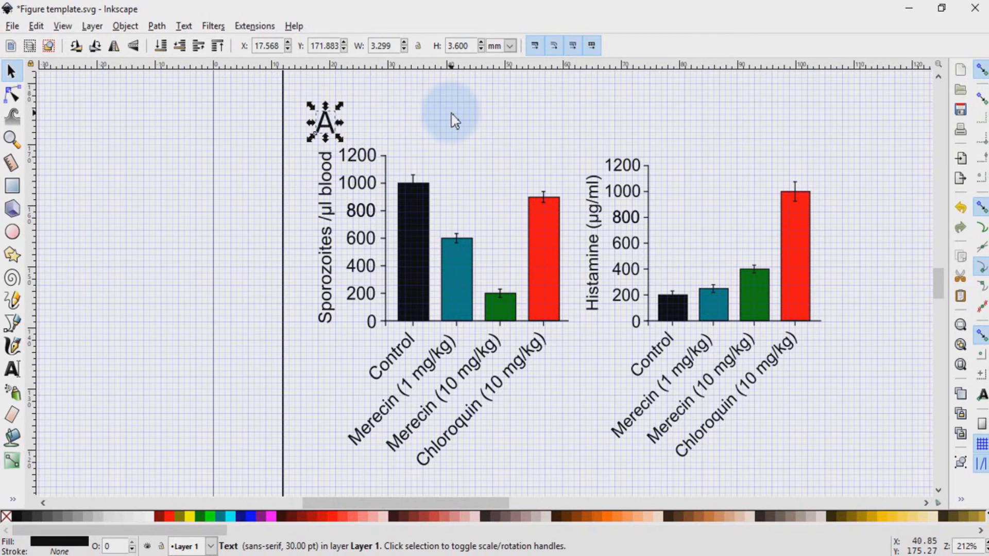
key(Right)
key(Right)
key(Right)
key(Right)
key(Right)
key(Right)
key(Right)
key(Right)
key(Right)
key(Right)
key(Right)
key(Right)
key(Right)
key(Right)
key(Right)
key(Right)
key(Right)
key(Right)
key(Right)
key(Right)
key(Right)
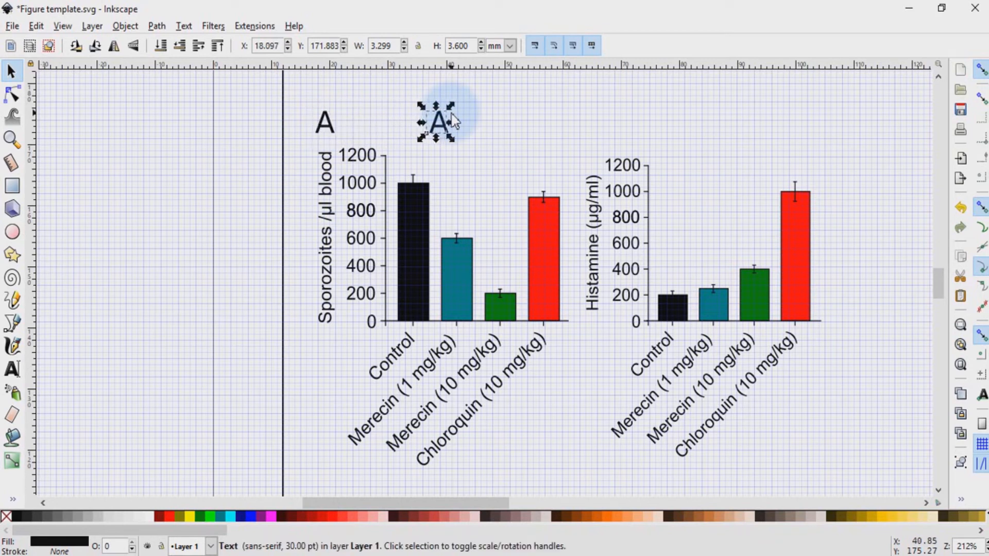
key(Right)
key(Right)
key(Right)
key(Right)
key(Right)
key(Right)
key(Right)
key(Right)
key(Right)
key(Right)
key(Right)
key(Right)
key(Right)
key(Right)
key(Right)
key(Right)
key(Right)
key(Right)
key(Right)
key(Right)
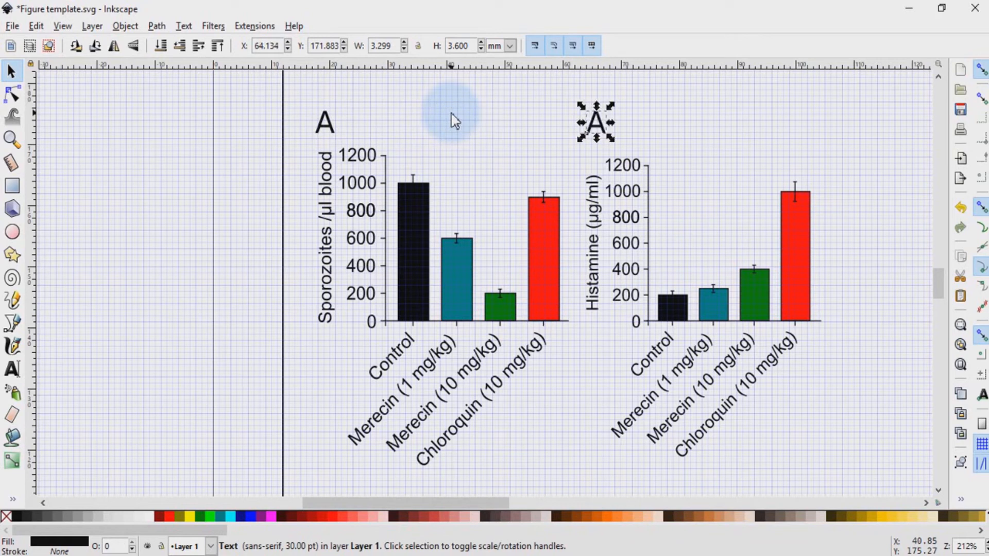
key(Left)
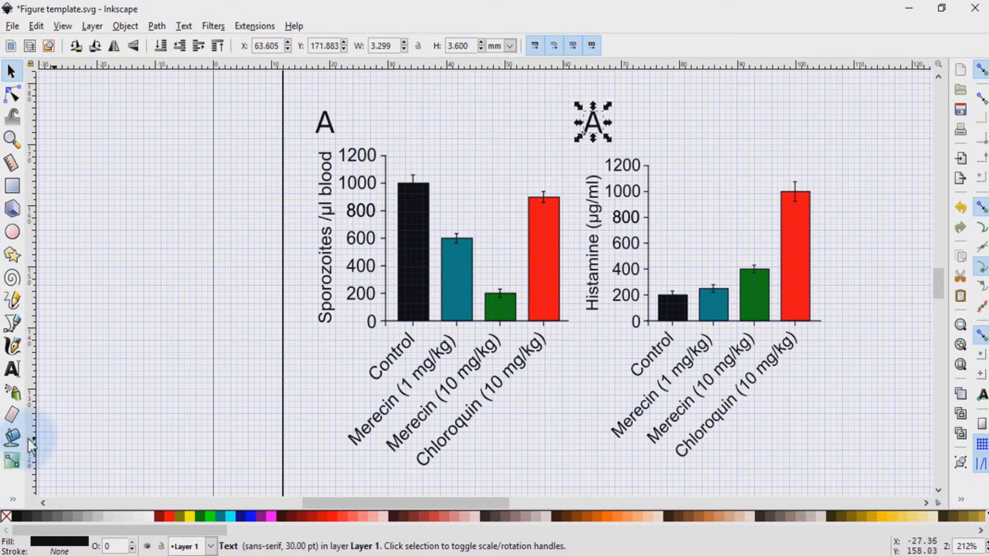
Step: Change the copied panel label above the histamine chart to "B"
click(12, 369)
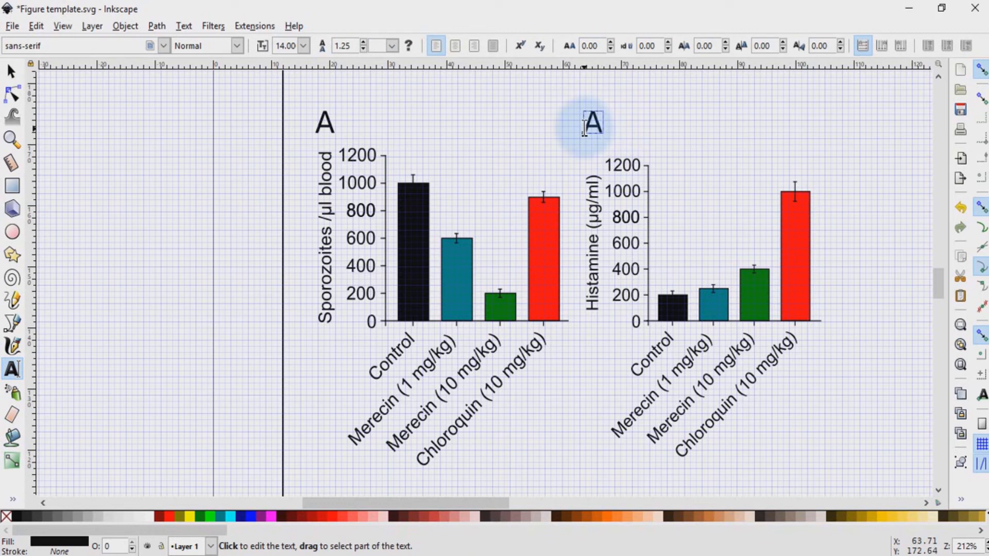
drag(589, 125, 600, 124)
text(B)
key(Escape)
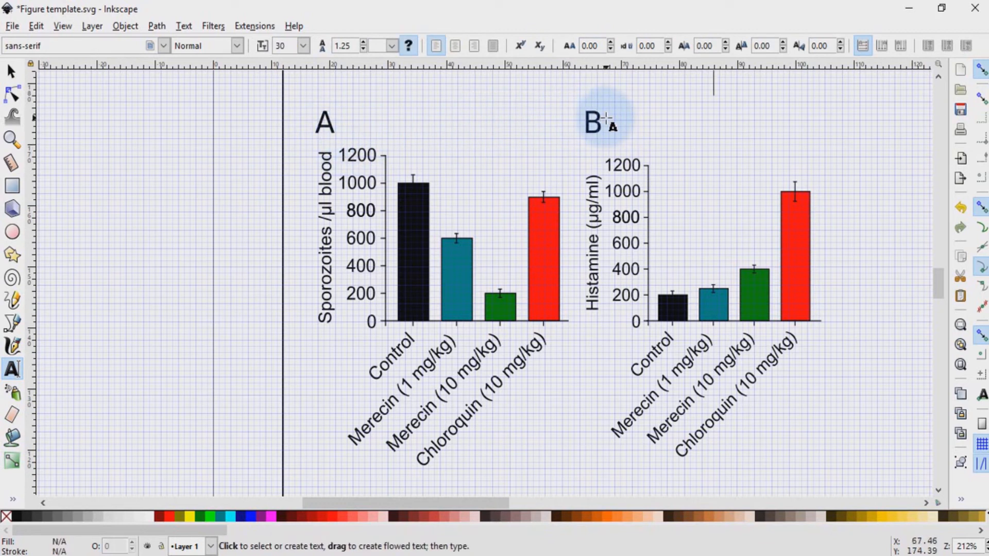
Step: Select the panel labels "A" and "B" together and nudge them up to Y 172.413 mm
click(12, 72)
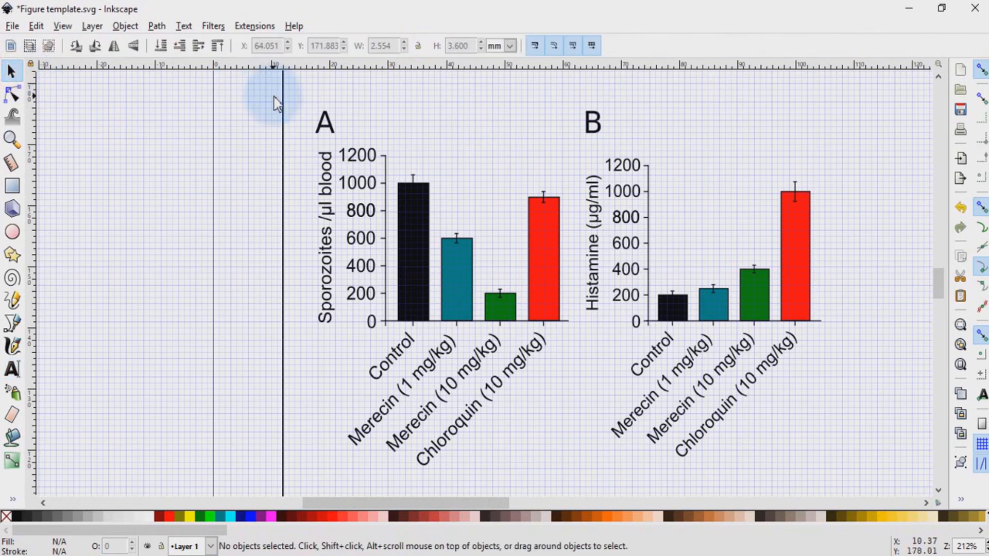
drag(293, 98, 623, 142)
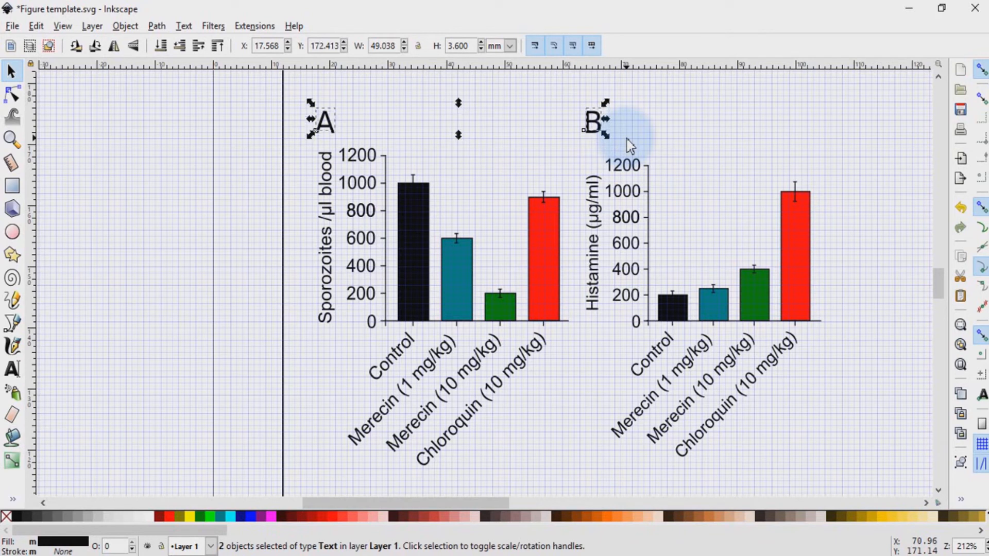
Step: Nudge the panel labels "A" and "B" up one more increment and deselect them
key(Up)
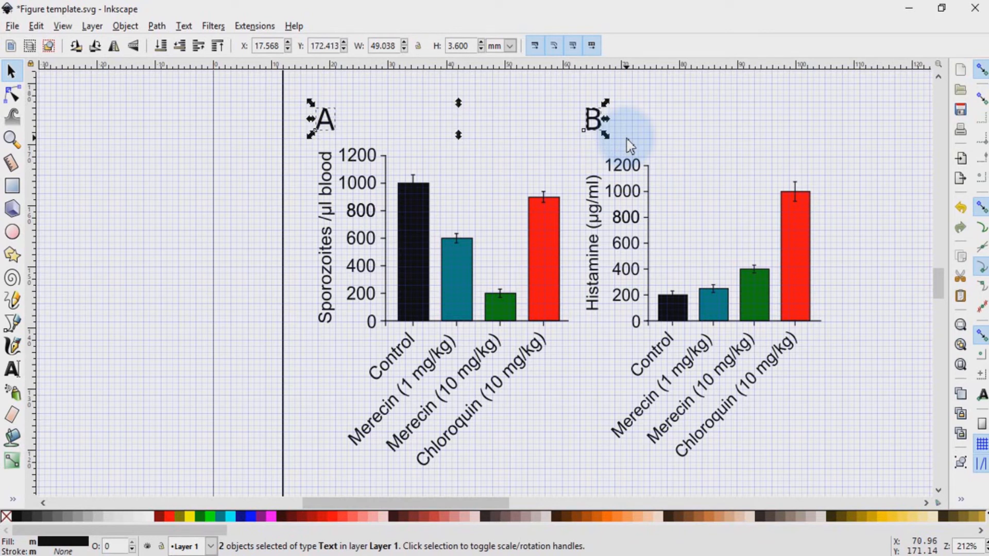
click(871, 195)
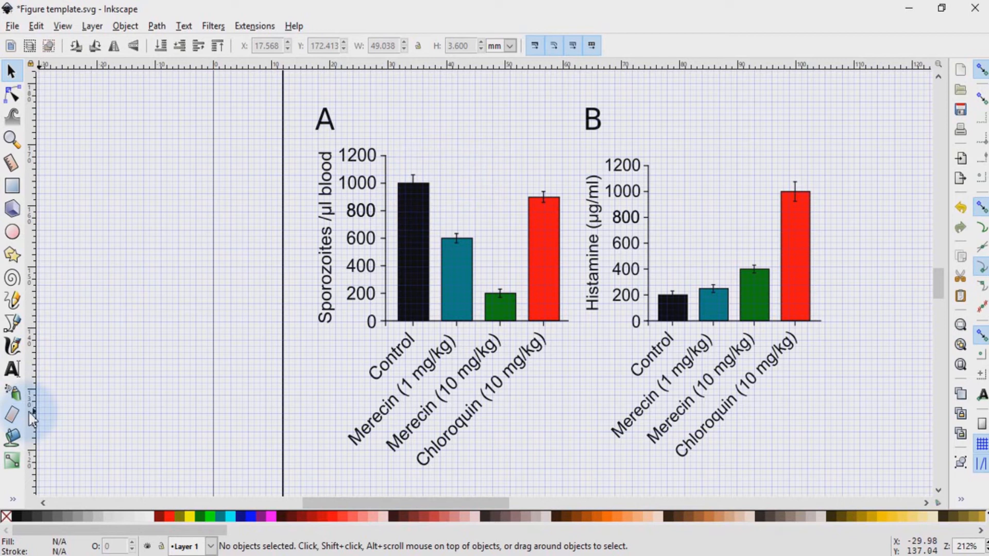
Step: Draw a bracket about 8 mm wide with 1 mm end ticks above chart A's Control and Merecin (1 mg/kg) bars
drag(34, 420, 18, 333)
click(19, 333)
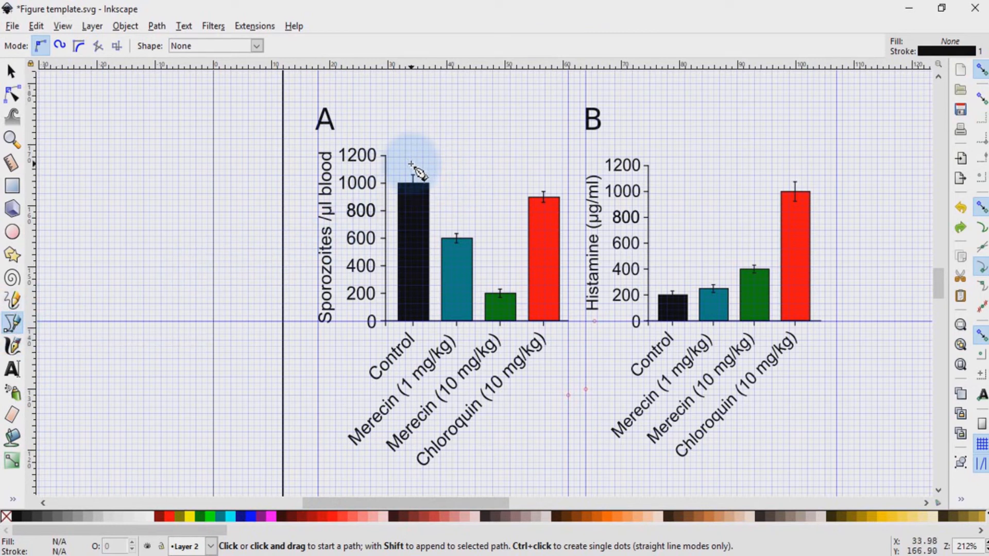
click(411, 163)
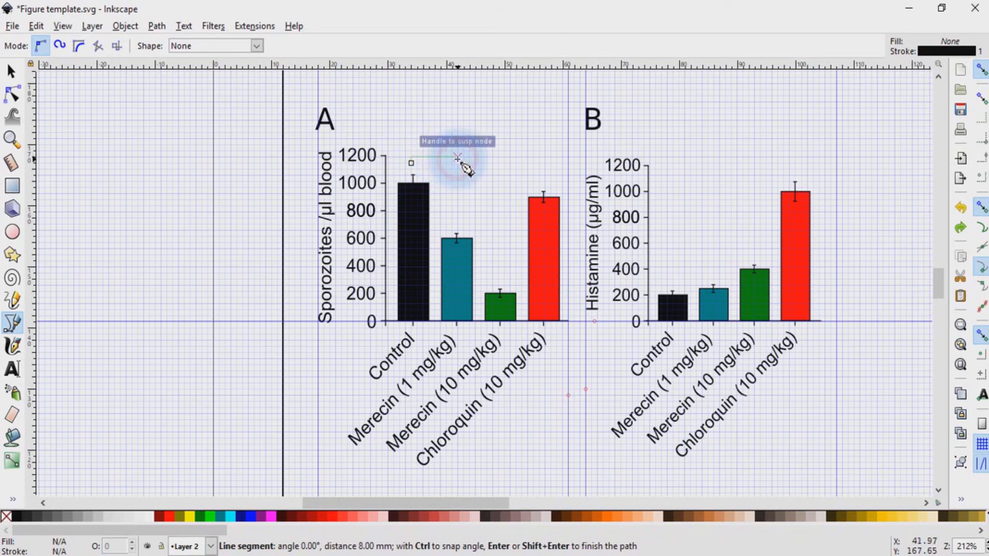
click(458, 158)
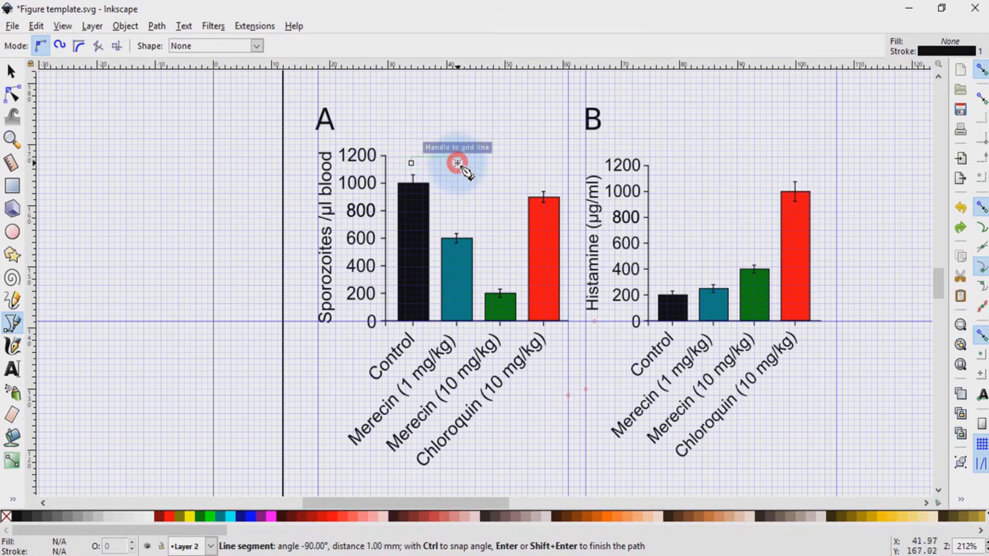
double_click(457, 163)
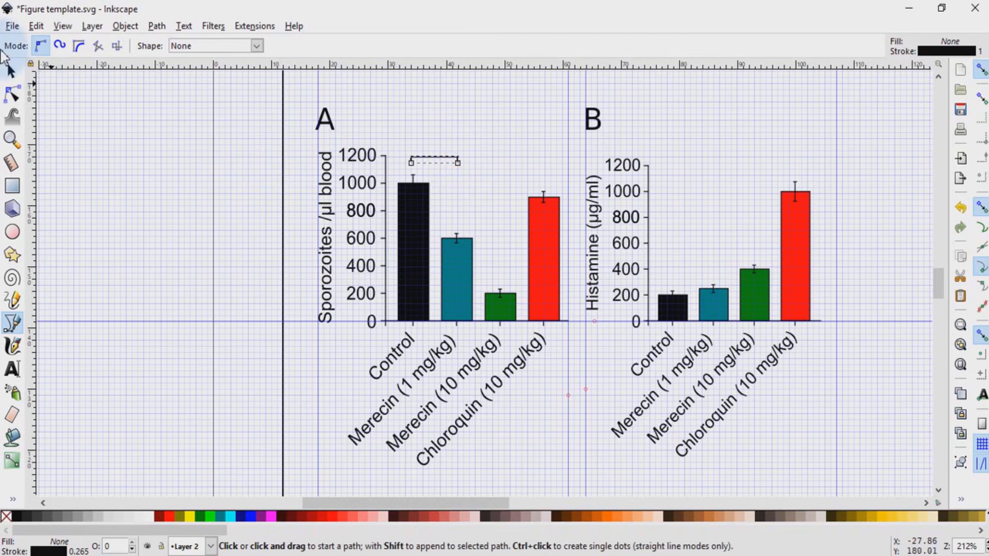
click(10, 71)
click(100, 189)
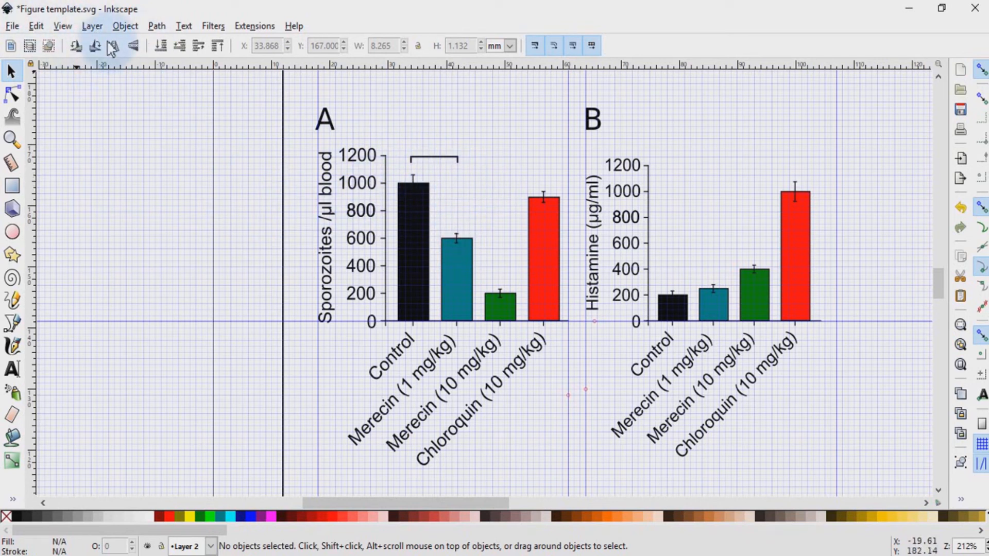
Step: Hide the page grid and add a vertical guide through the centre of chart A's Control bar
click(63, 26)
click(98, 94)
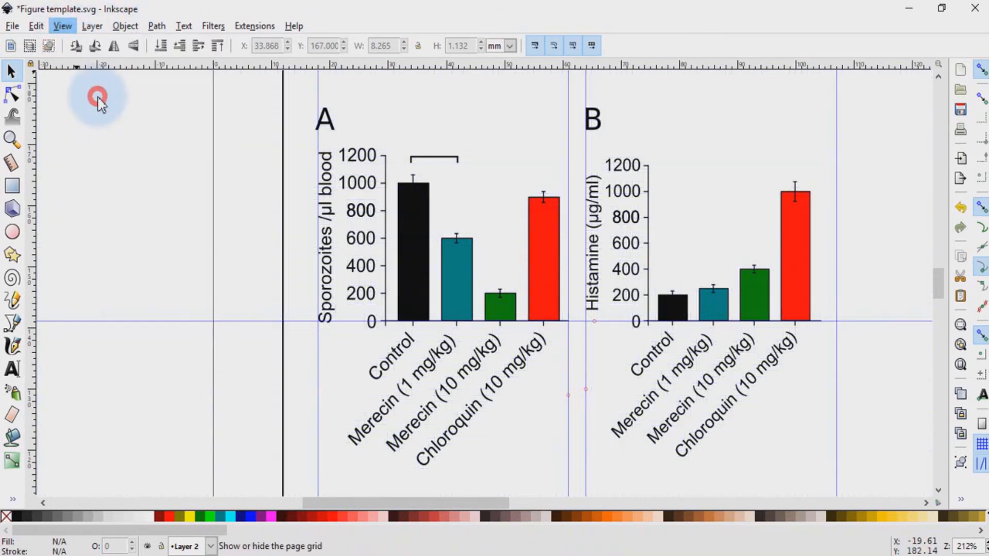
drag(31, 364, 414, 403)
Step: Move the bracket's two nodes above the Control bar onto the guide, at X 34.354 mm
click(12, 94)
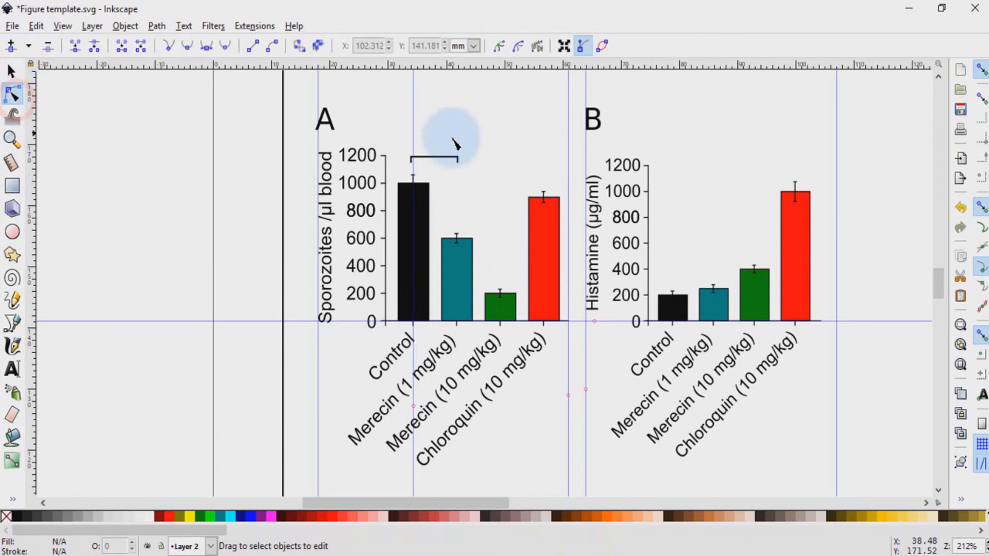
click(427, 158)
drag(406, 148, 418, 166)
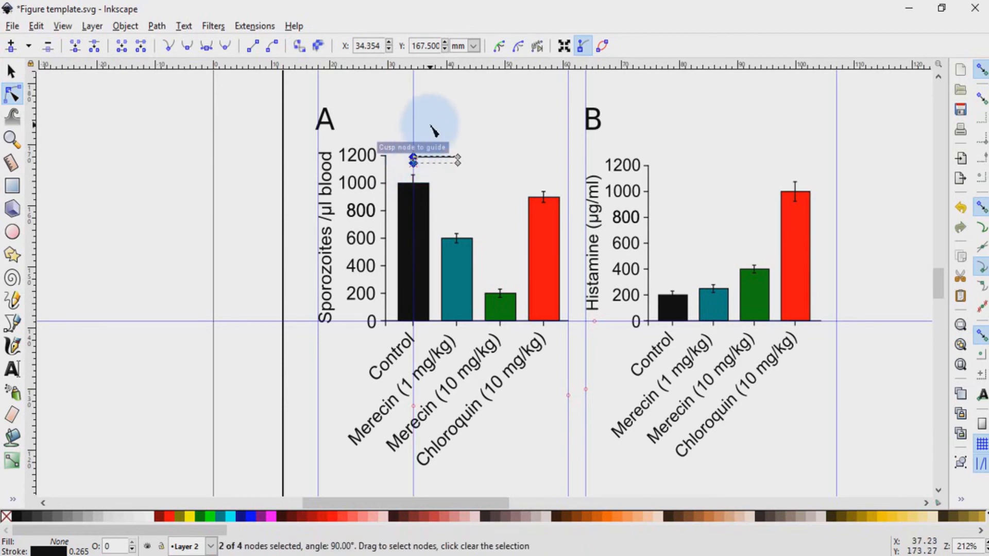
click(430, 125)
click(427, 130)
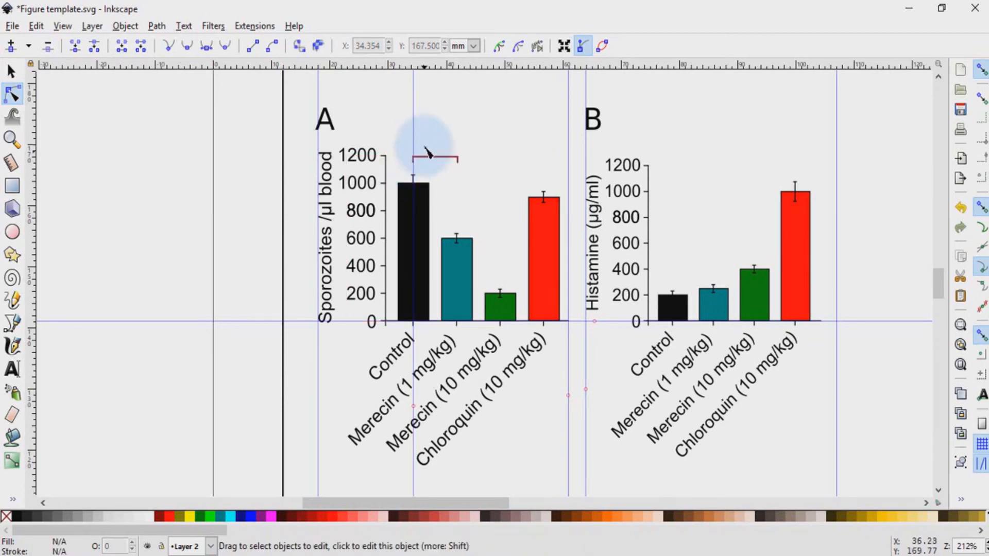
Step: Use the guide at the Merecin (1 mg/kg) bar's centre to align the bracket's other end at X 41.732 mm, and remove the guide
drag(414, 117, 457, 126)
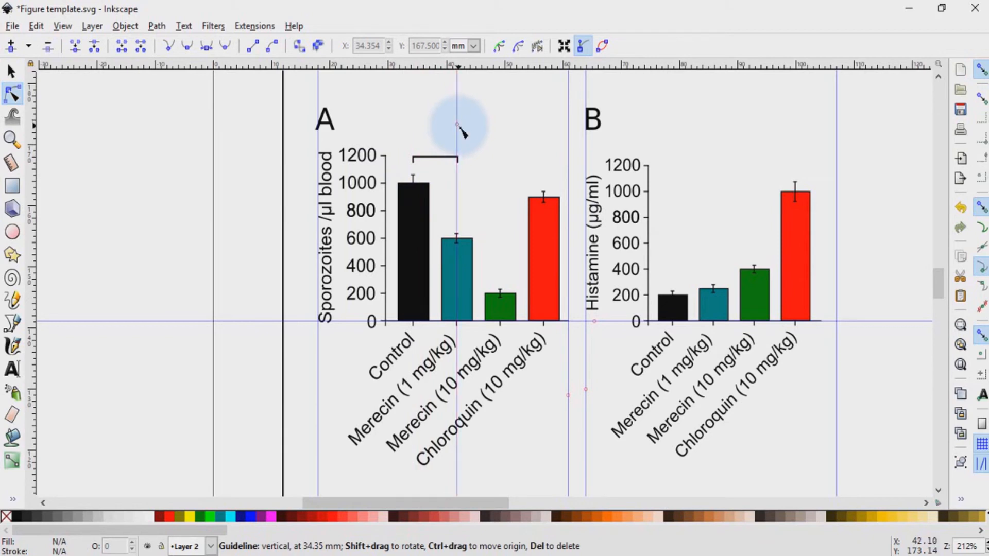
click(457, 160)
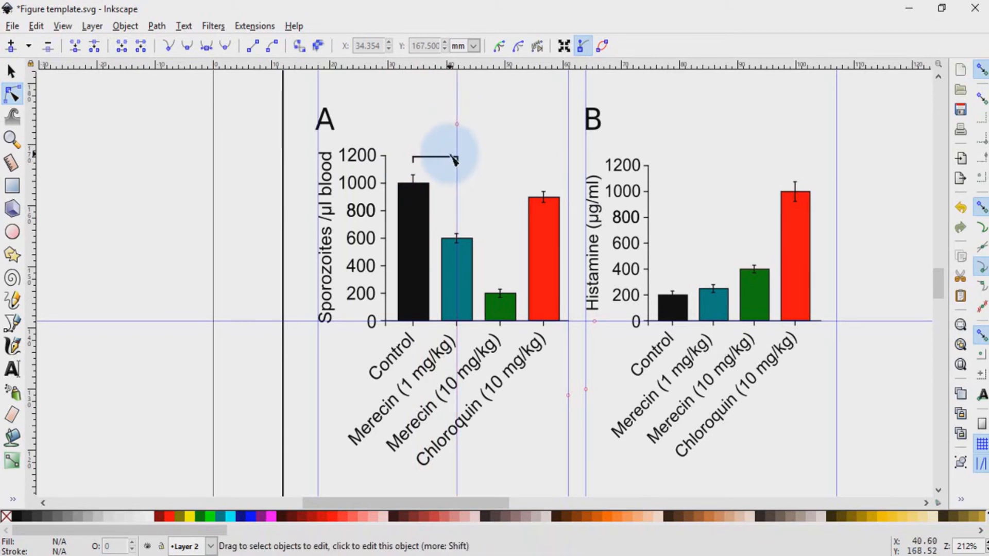
click(457, 159)
click(459, 162)
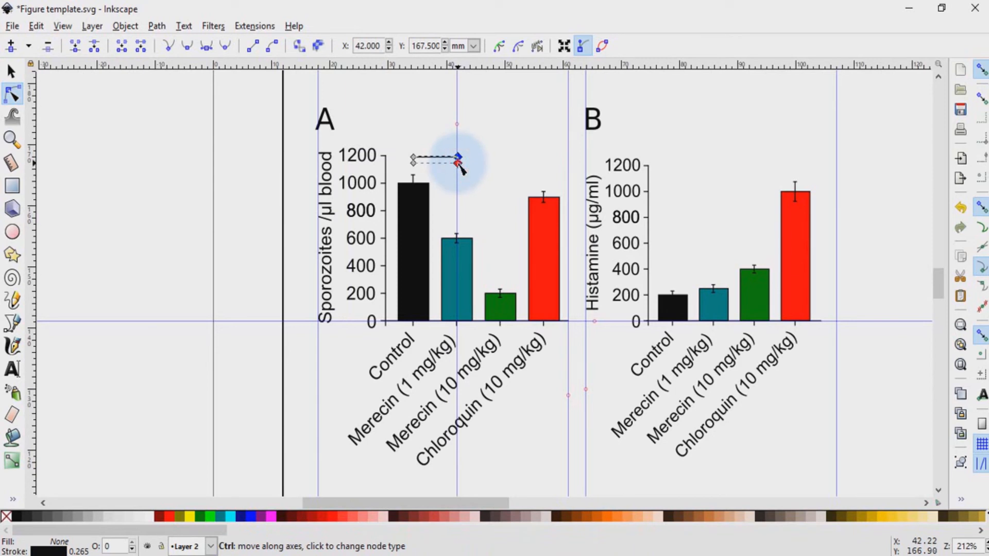
drag(457, 163, 456, 162)
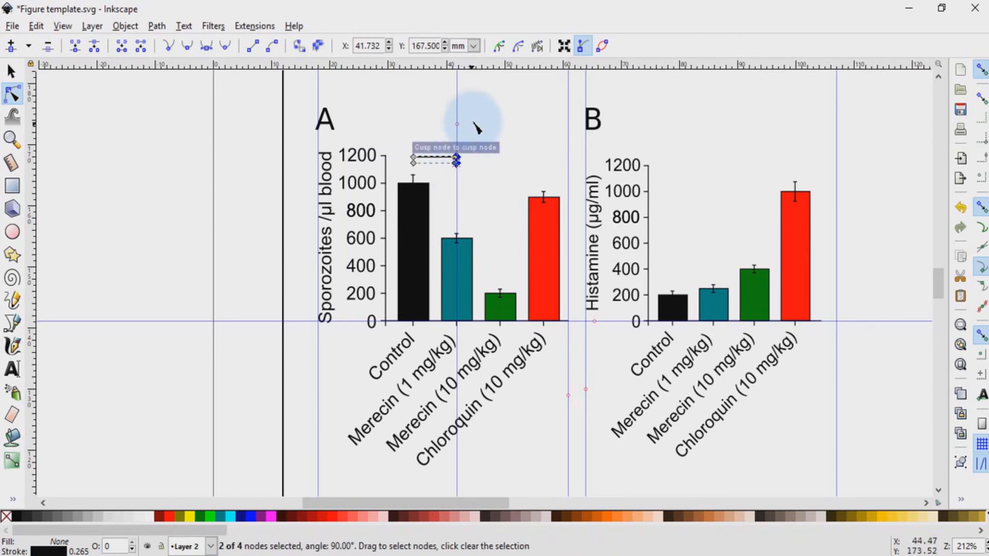
click(477, 113)
click(477, 113)
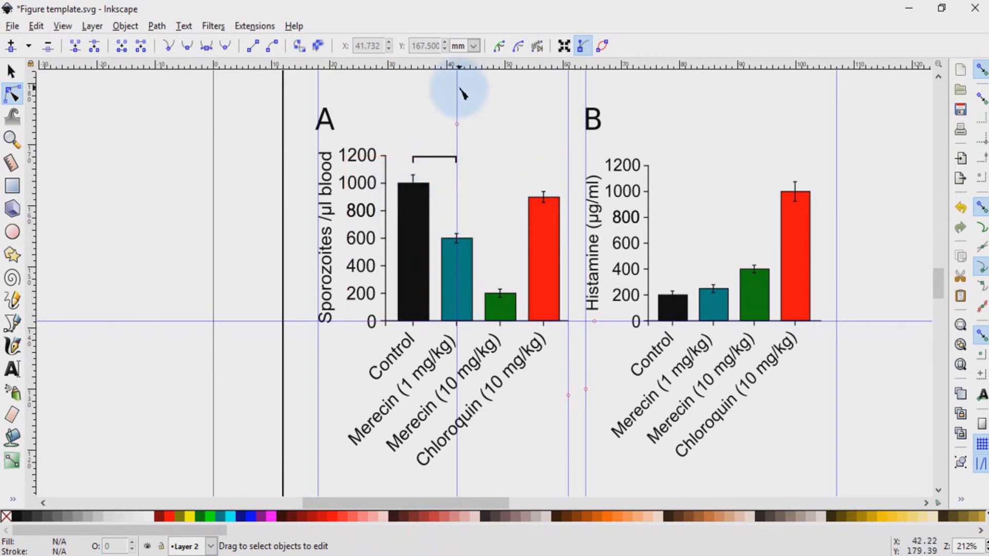
drag(457, 103, 4, 164)
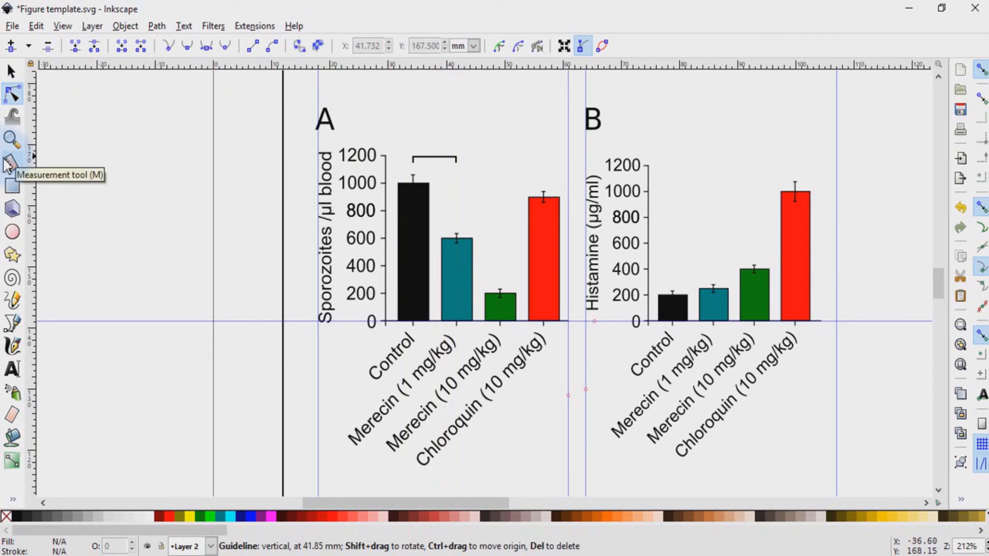
Step: Duplicate chart A's "1200" axis label and place the copy above the bracket at X 35.473 mm, Y 168.806 mm
click(12, 70)
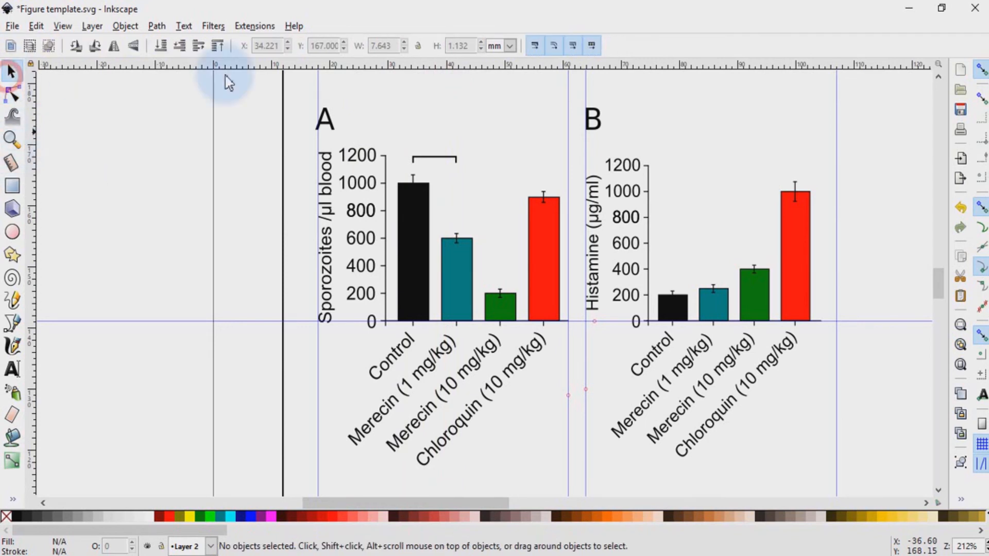
click(366, 158)
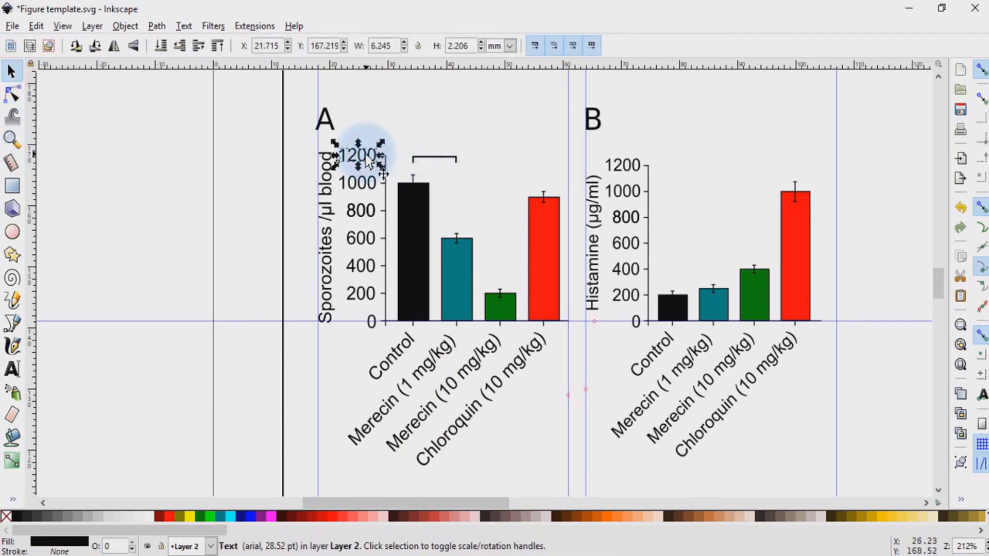
key(ctrl+d)
key(Right)
key(Right)
key(Right)
key(Right)
key(Right)
key(Right)
key(Right)
key(Right)
key(Right)
key(Right)
key(Right)
key(Right)
key(Right)
key(Right)
key(Right)
key(Right)
key(Right)
key(Right)
key(Right)
key(Right)
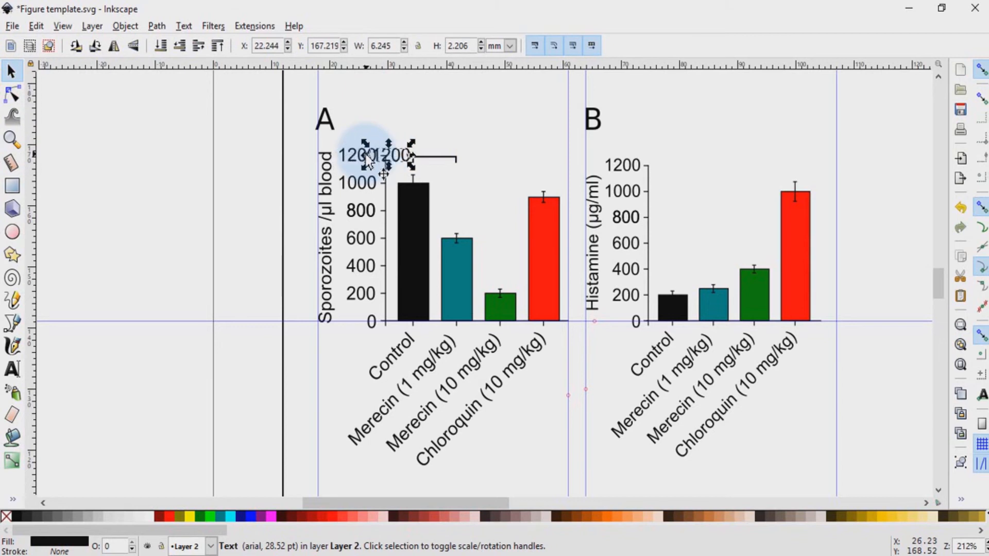
key(Up)
key(Up)
key(Up)
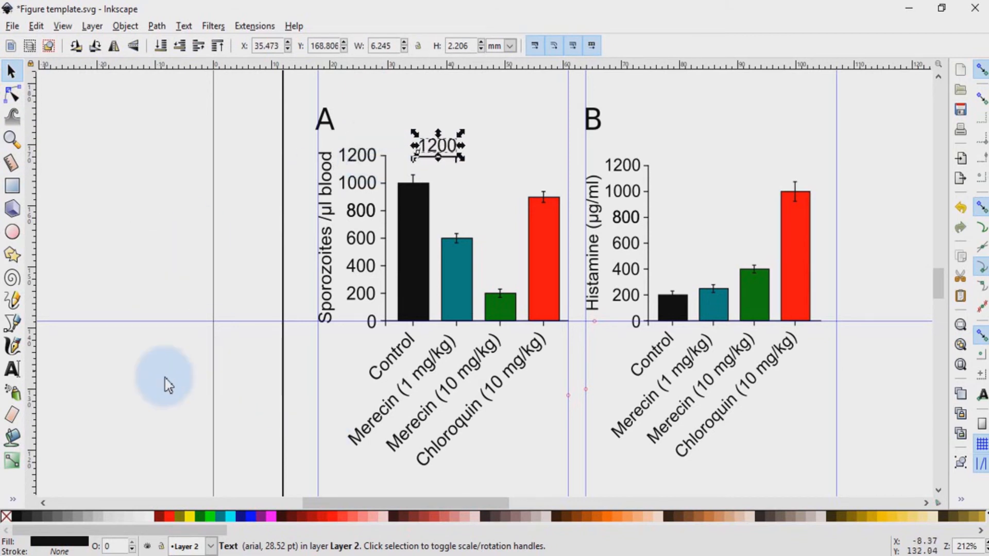
Step: Change the copied label above the bracket to "***"
click(12, 369)
double_click(459, 145)
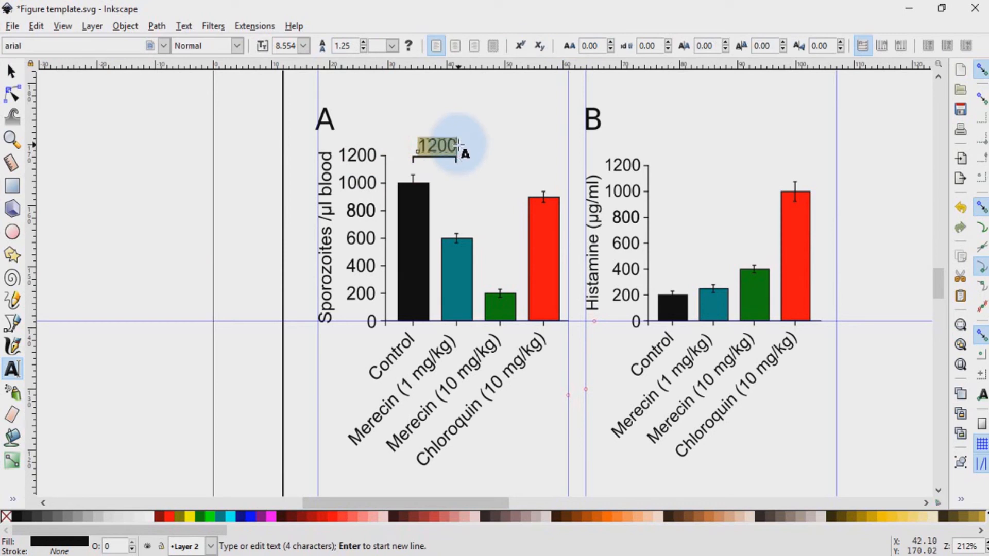
text(**)
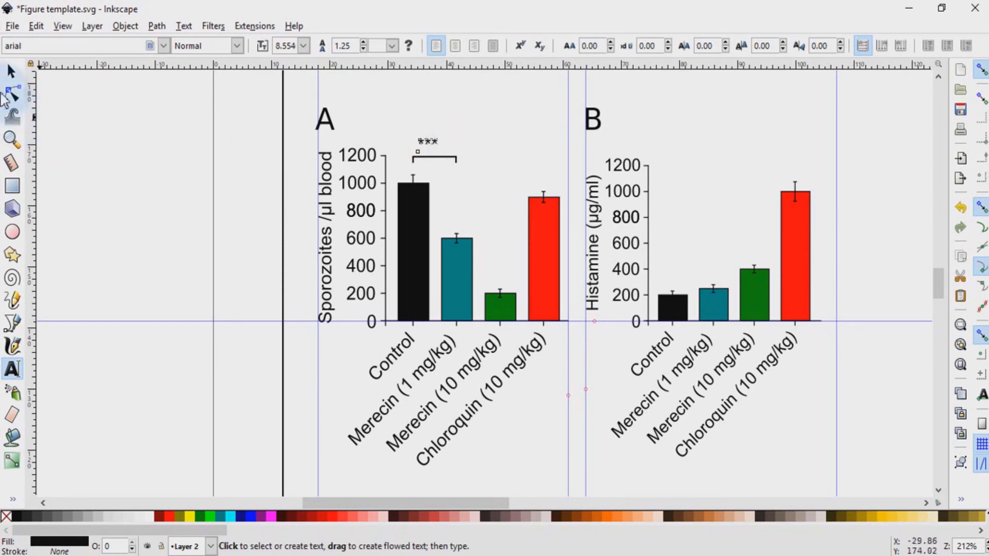
click(11, 72)
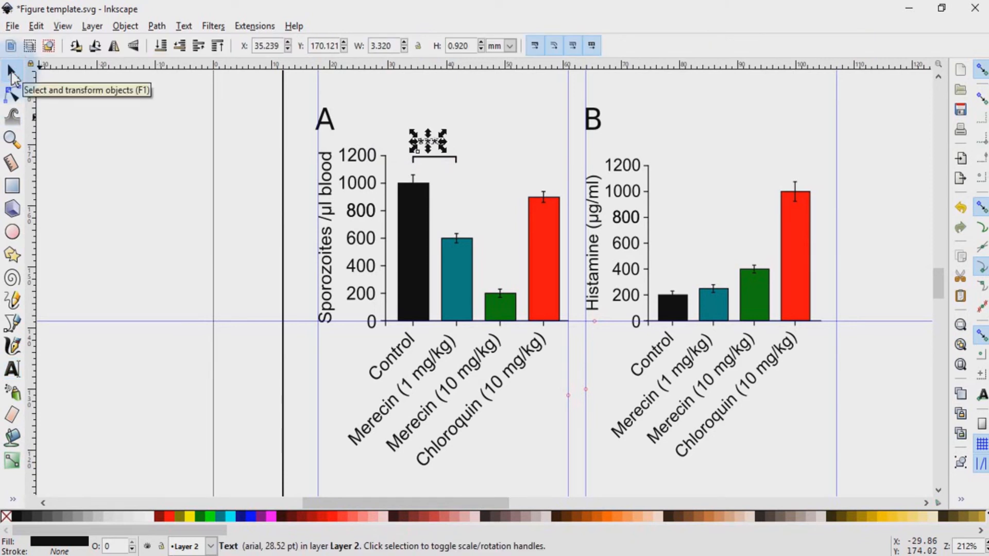
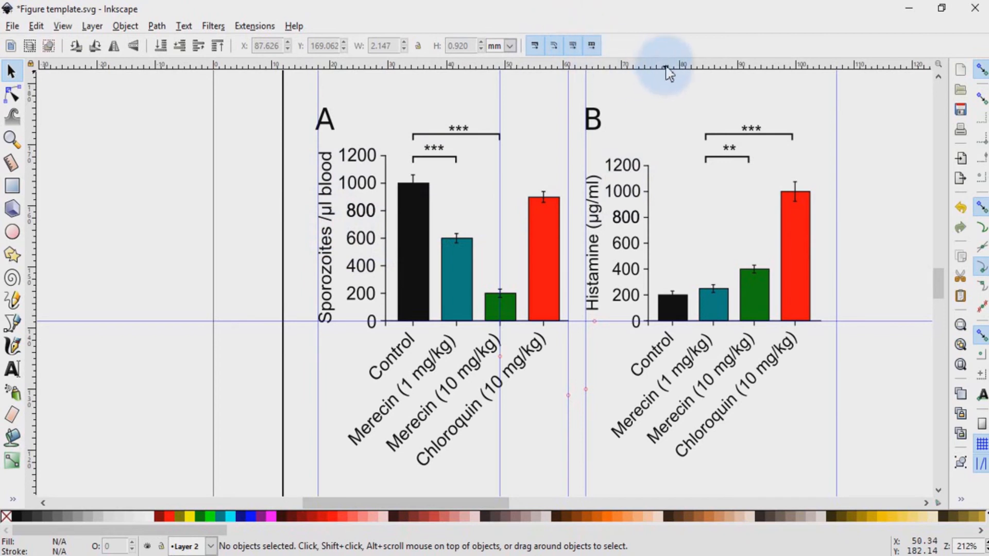
drag(668, 70, 894, 157)
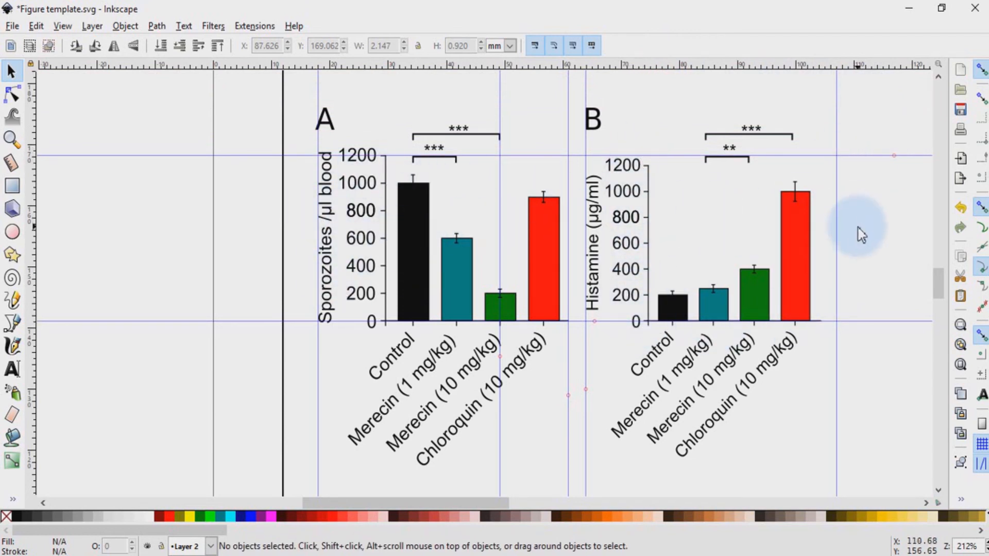
double_click(837, 340)
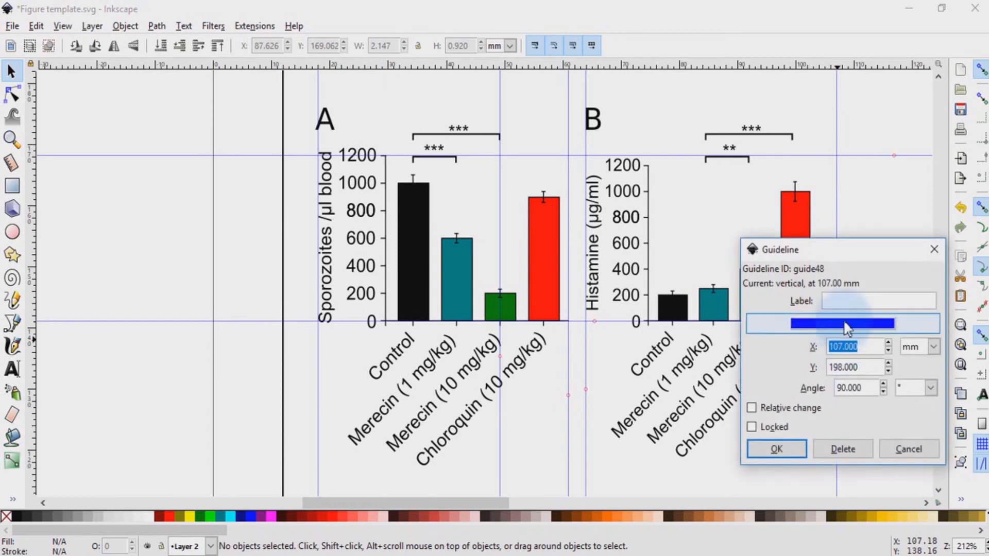
click(937, 250)
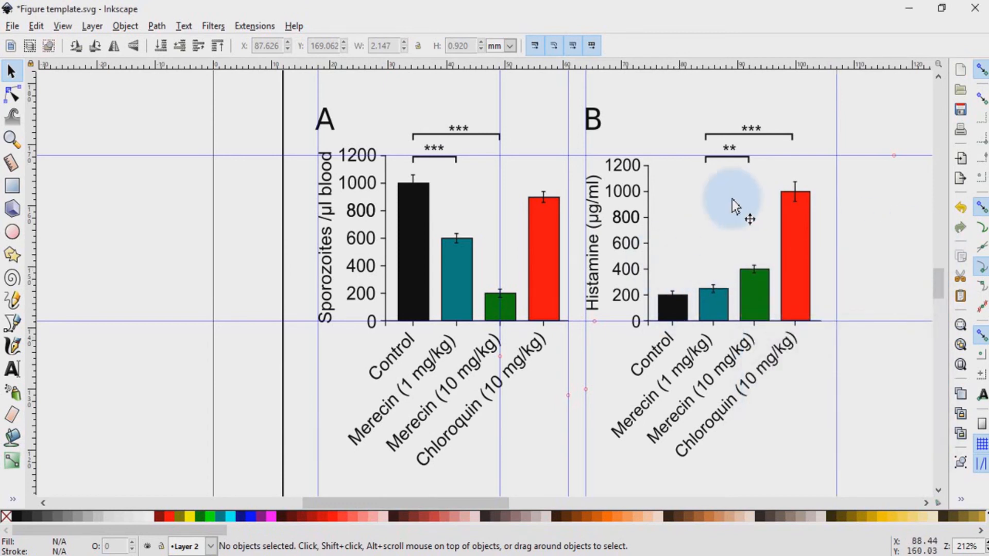
drag(894, 155, 865, 67)
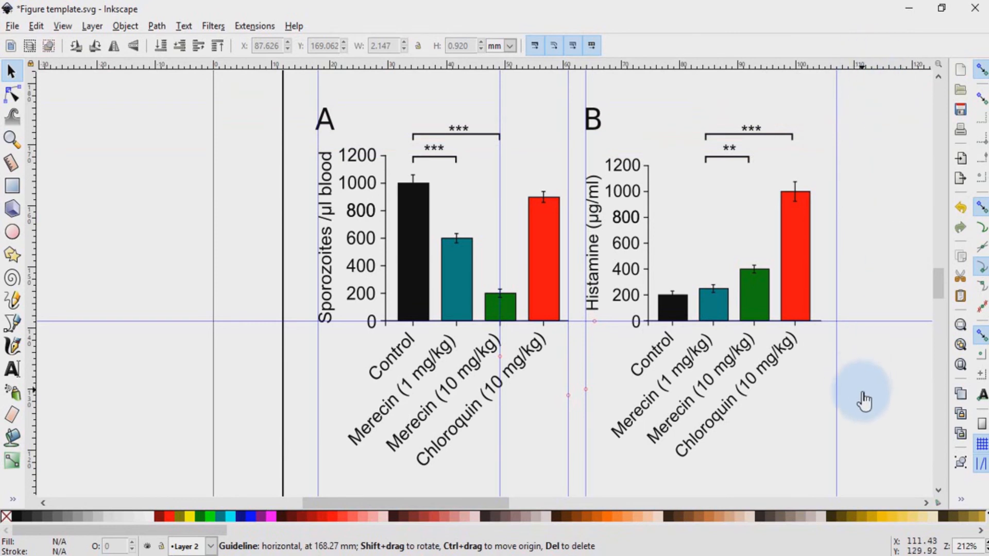
Step: Select both significance brackets and their asterisks above the histamine chart and nudge them up about 2 mm
click(874, 455)
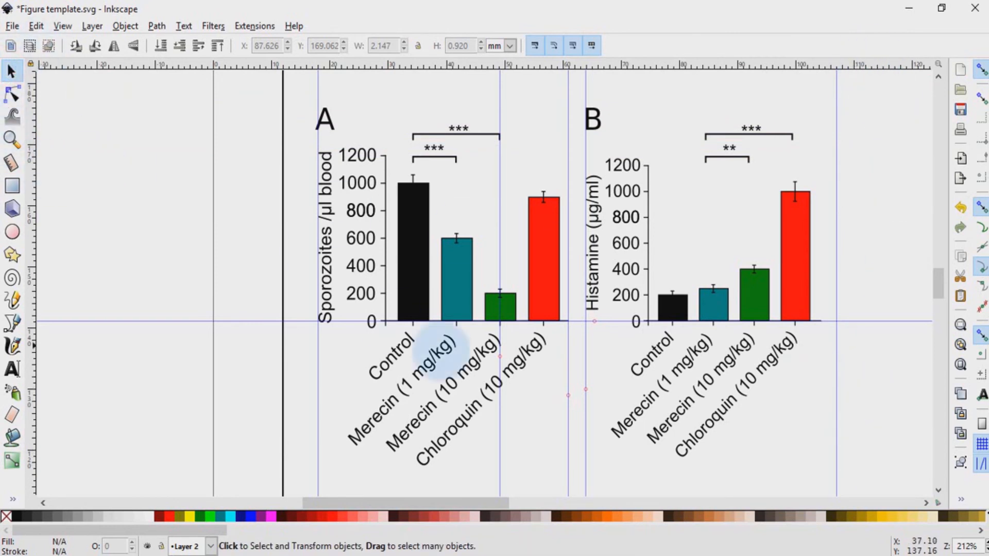
drag(874, 477, 568, 155)
click(882, 180)
drag(885, 180, 679, 110)
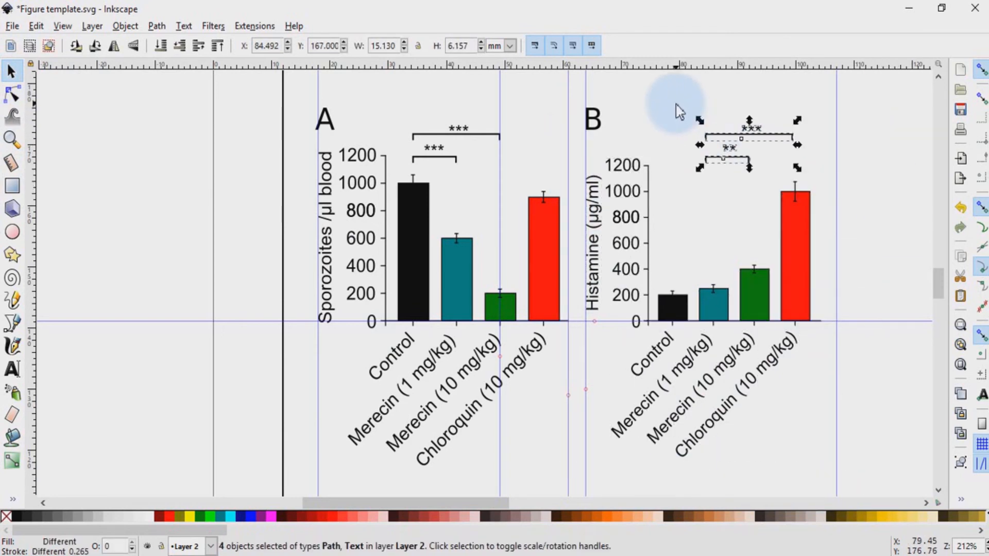
key(Up)
key(Up)
key(Up)
key(Up)
Step: Scale the whole histamine chart proportionally to W 45.687 mm and H 52.299 mm, undoing any extra resize
click(877, 468)
drag(877, 470, 569, 150)
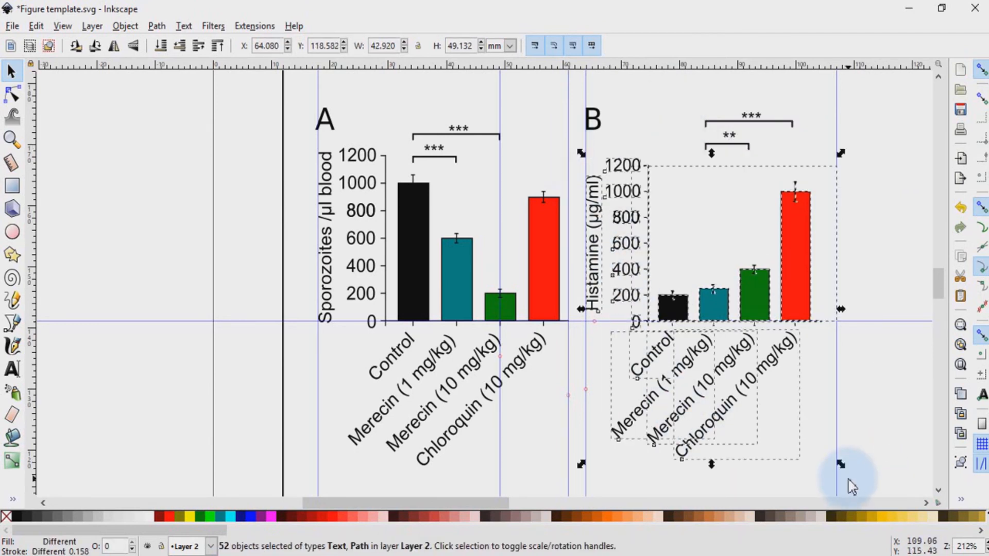
key(ctrl)
drag(843, 150, 852, 136)
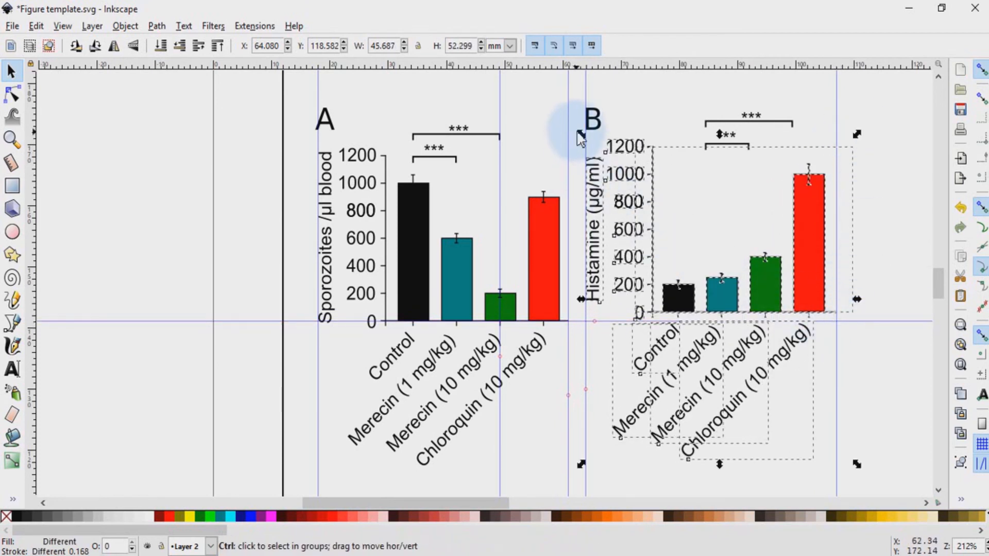
drag(581, 133, 569, 133)
key(ctrl+z)
click(861, 348)
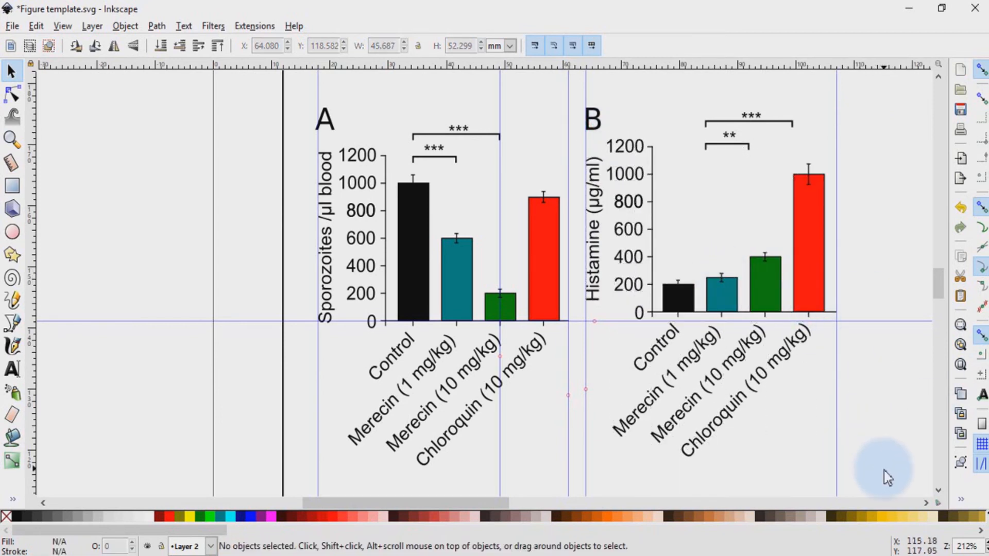
Step: Move the enlarged histamine chart down so its x-axis sits on the shared baseline guide
drag(885, 484, 585, 138)
mouse_move(760, 279)
mouse_down()
mouse_move(759, 287)
mouse_move(757, 278)
mouse_up()
click(869, 187)
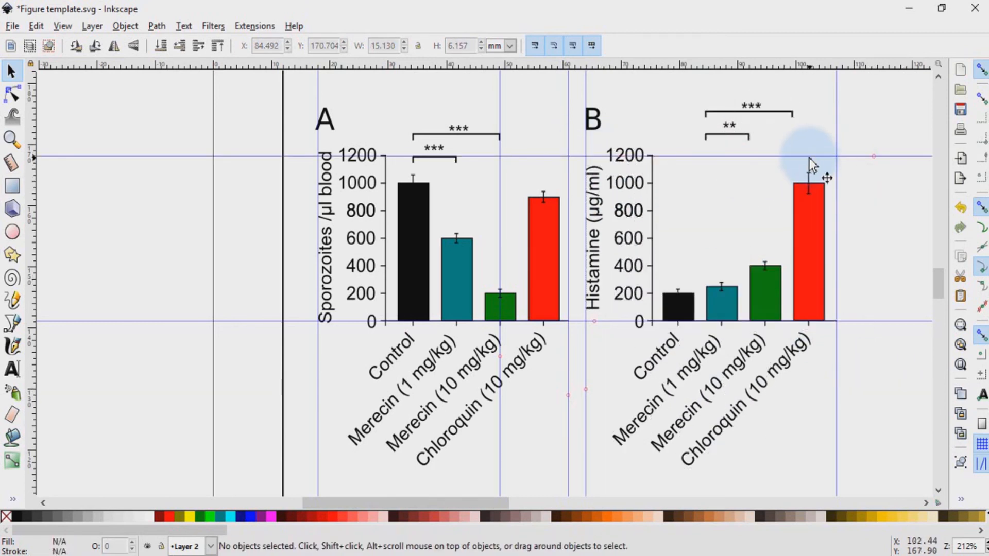
Step: Lower both significance brackets and their asterisks above the histamine chart to Y 167.000 mm, level with the brackets in panel A
drag(669, 86, 821, 155)
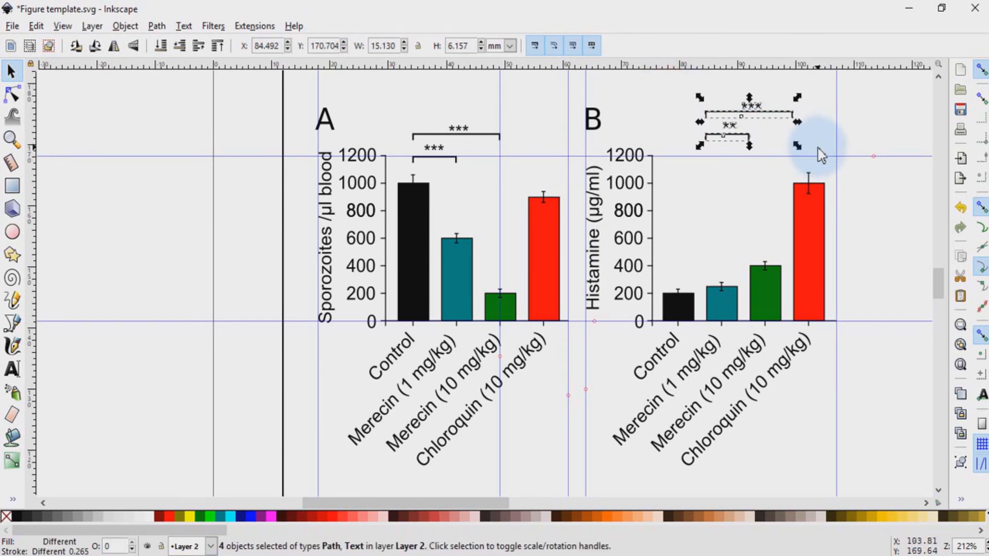
key(Down)
key(Down)
key(Down)
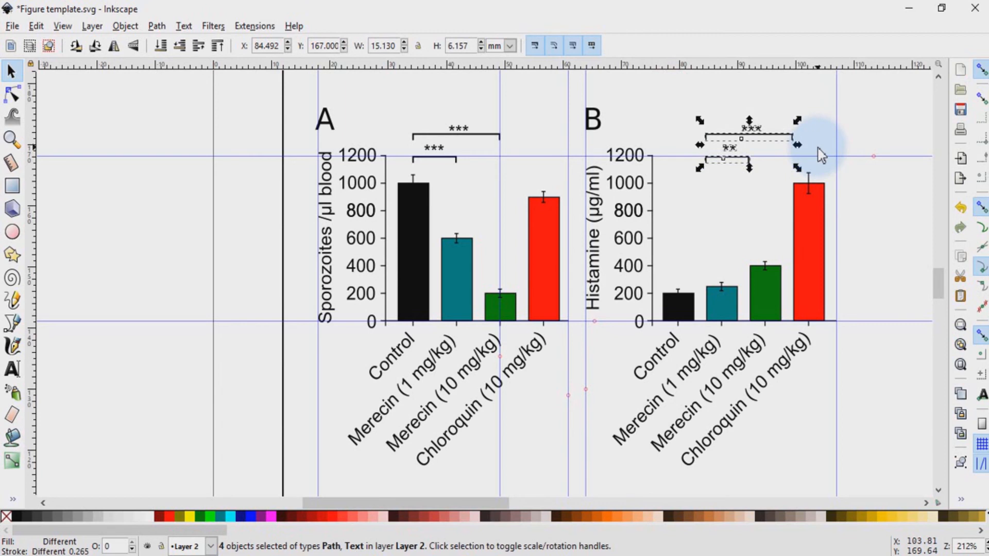
drag(820, 154, 838, 52)
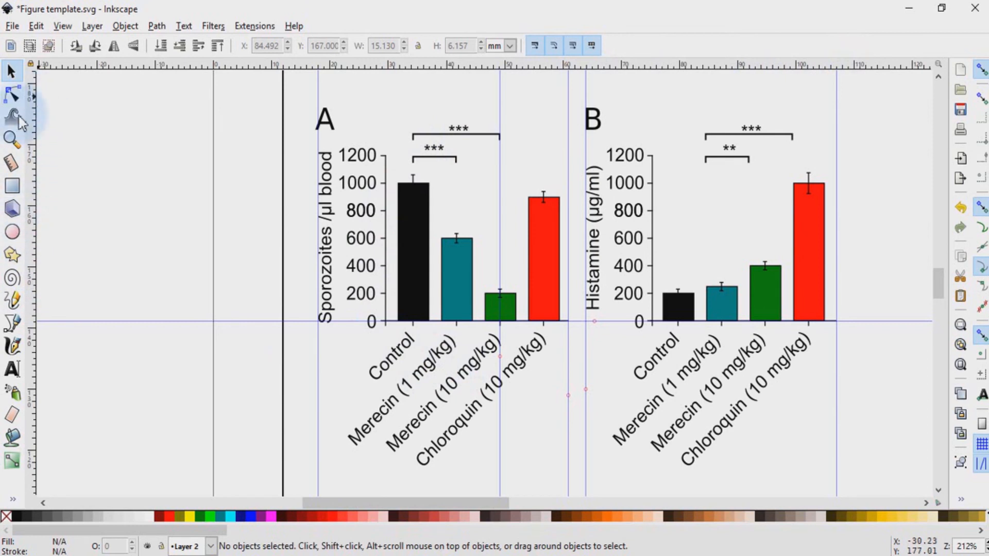
Step: Check the font settings of the category labels in both charts and the size of panel A's y-axis
click(12, 368)
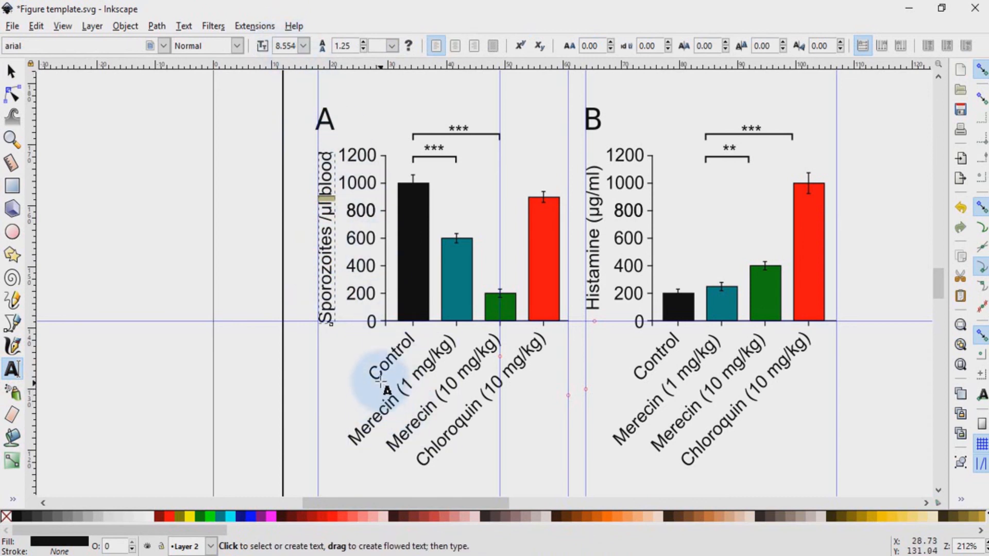
click(653, 362)
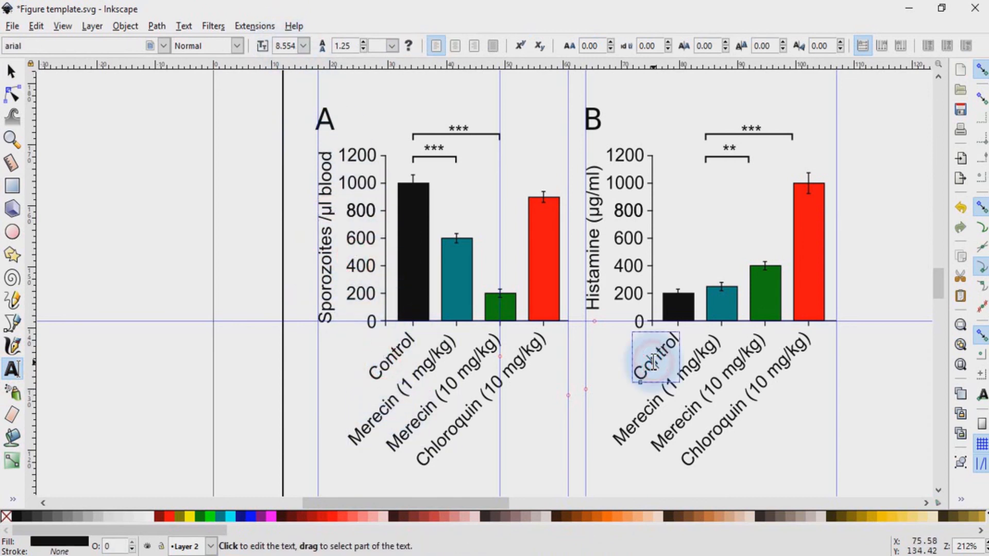
click(693, 377)
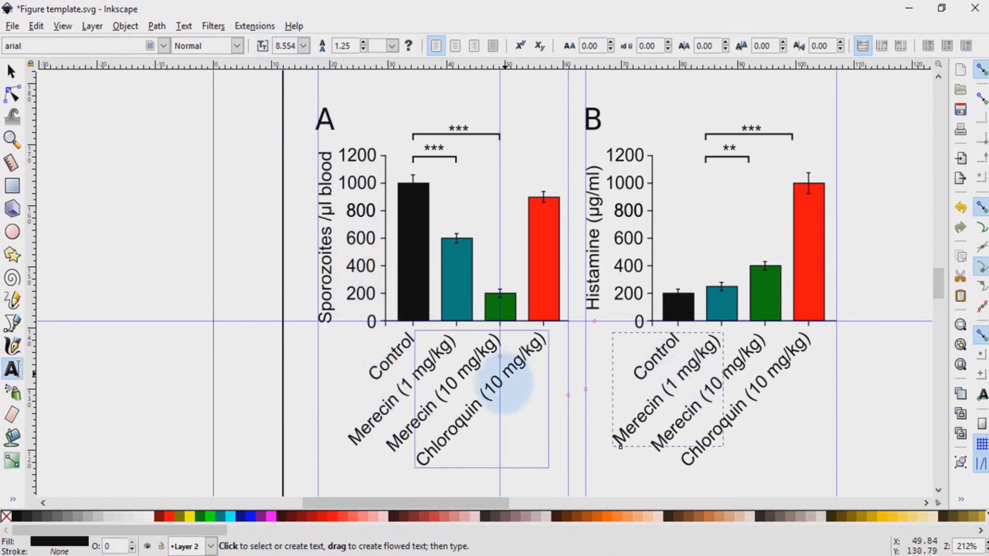
click(440, 394)
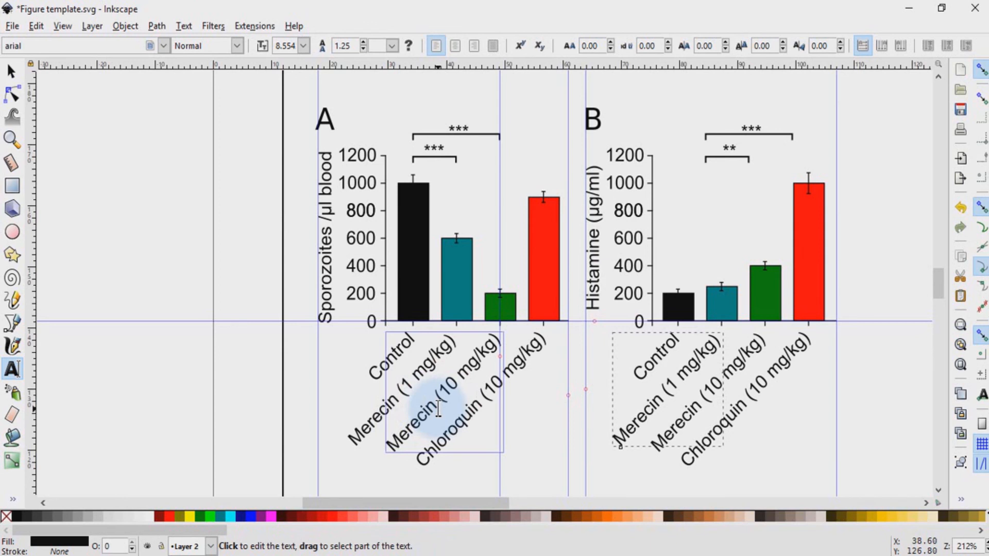
key(F1)
click(384, 206)
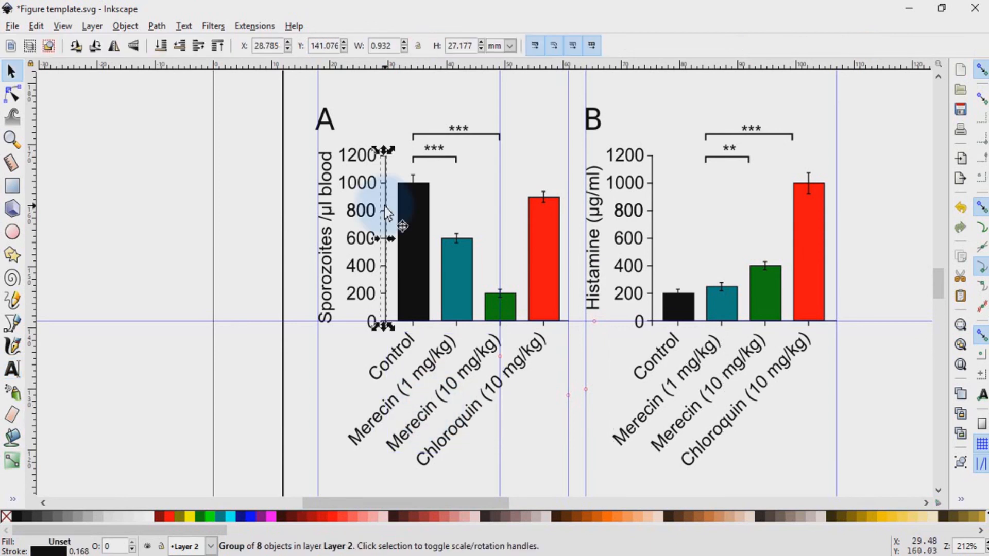
click(246, 334)
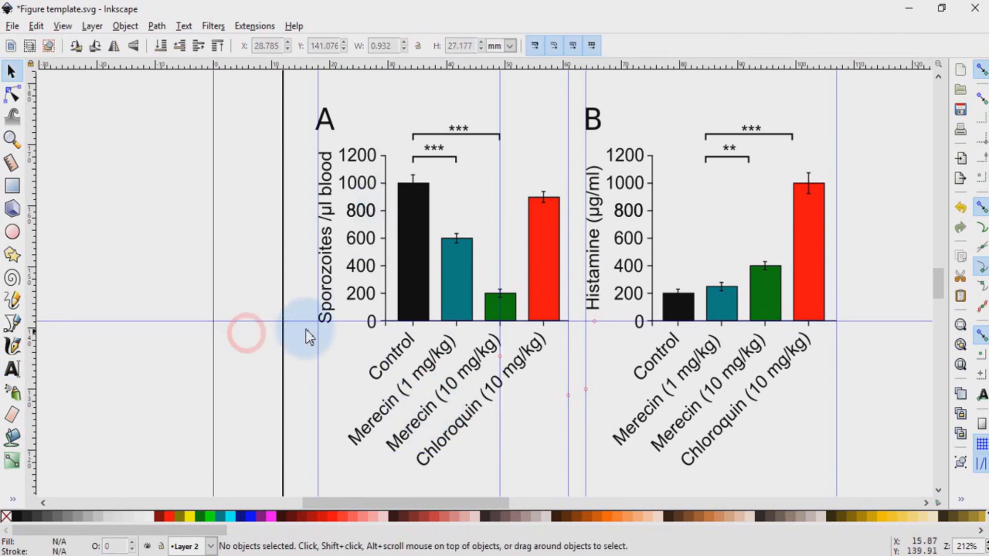
click(386, 245)
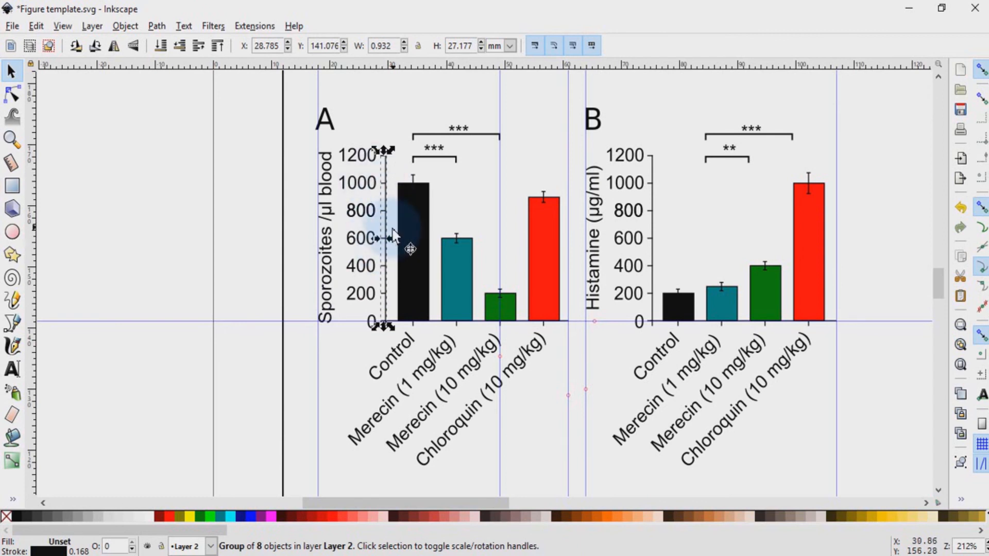
click(891, 421)
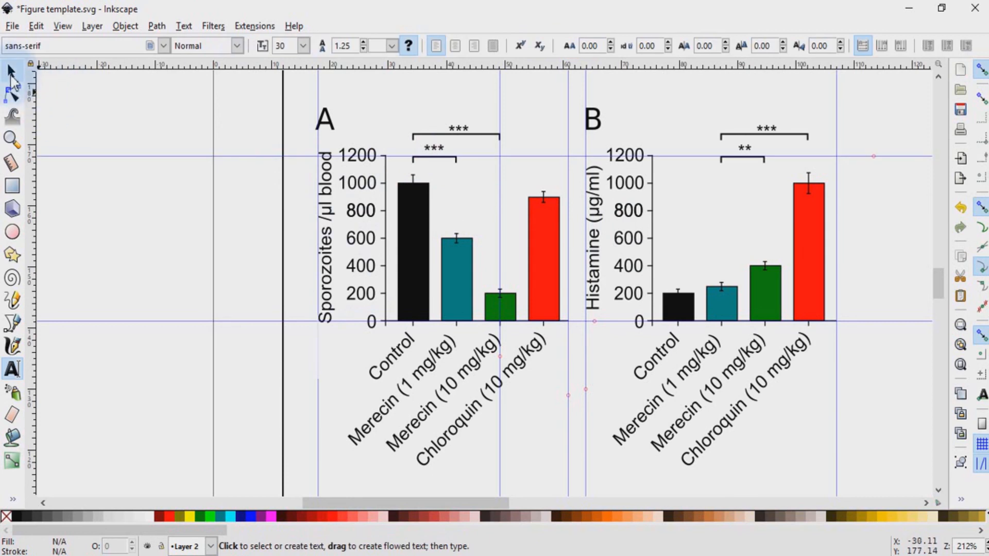
Step: Group the bars, error bars and axes of the sporozoites chart, and group those of the histamine chart separately
click(11, 72)
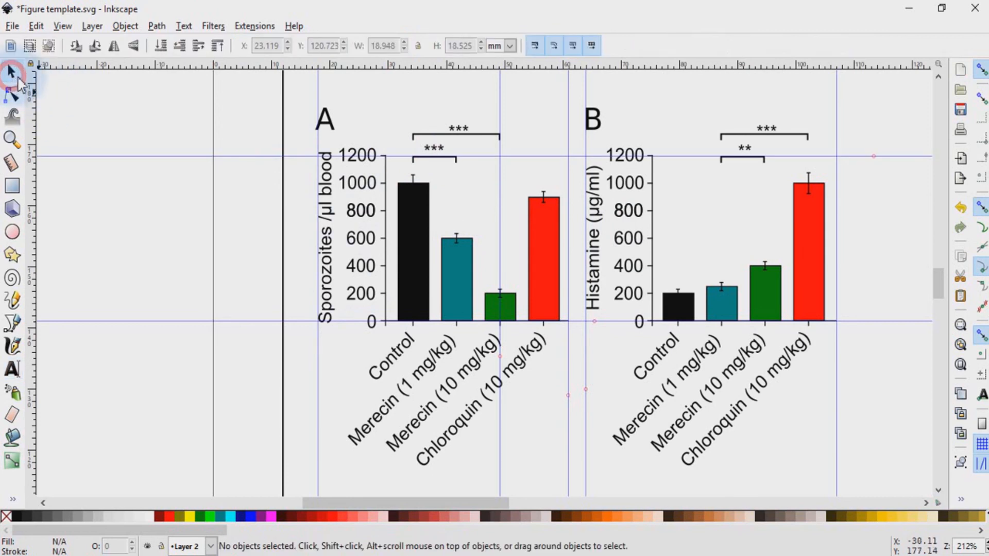
drag(579, 334, 360, 153)
click(126, 26)
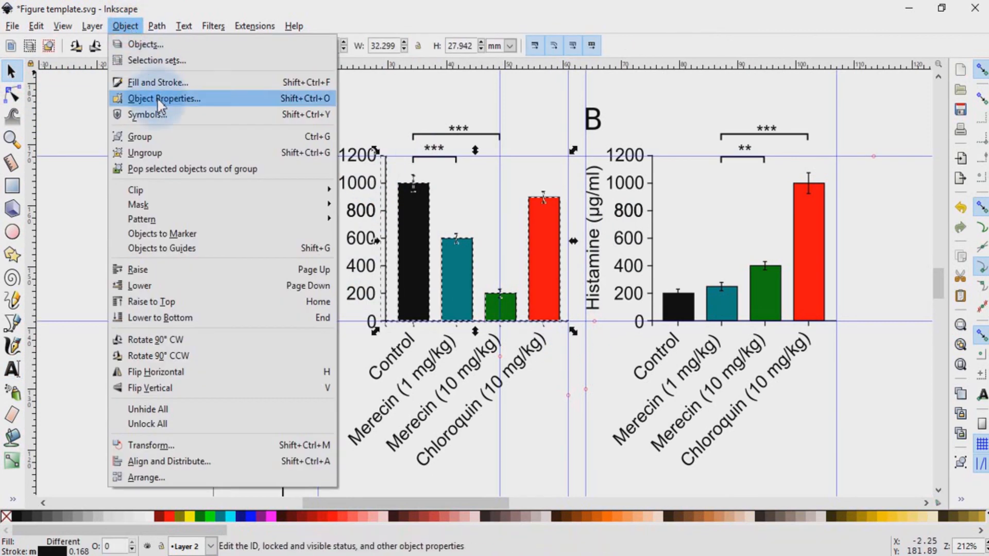
click(160, 157)
drag(853, 330, 587, 147)
click(125, 25)
click(165, 136)
click(453, 162)
click(348, 215)
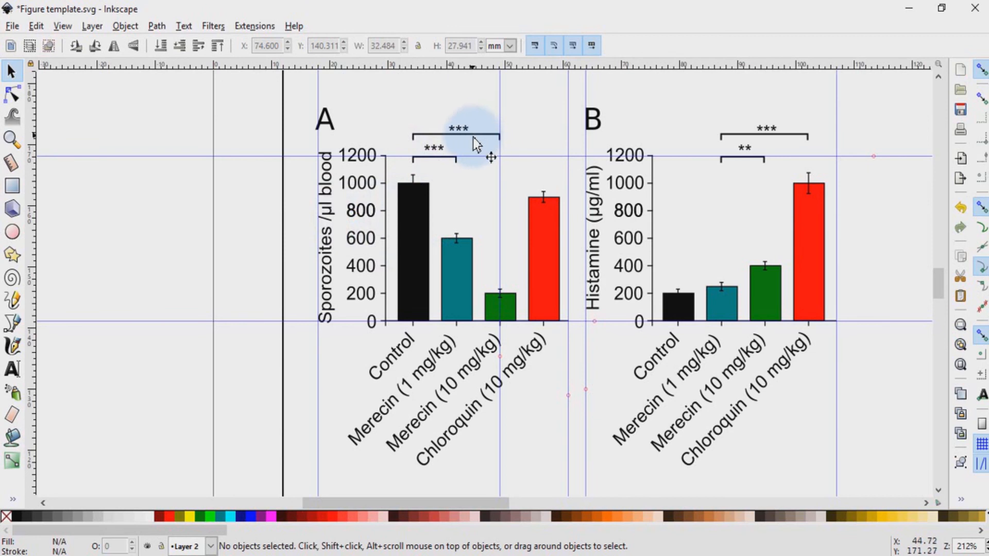
Step: Set the stroke width of the sporozoites chart's grouped bars and axes to 1 pt
click(471, 251)
click(126, 26)
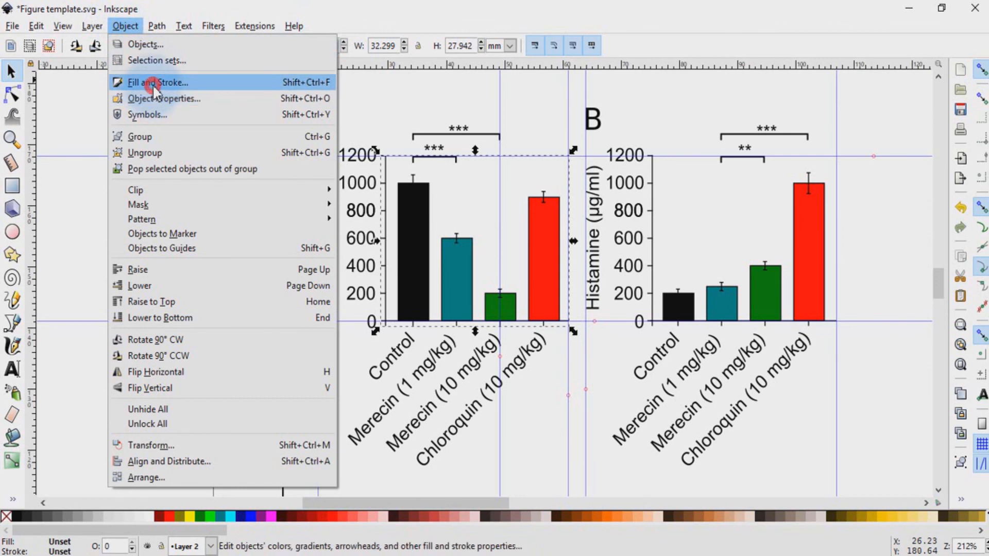
click(154, 82)
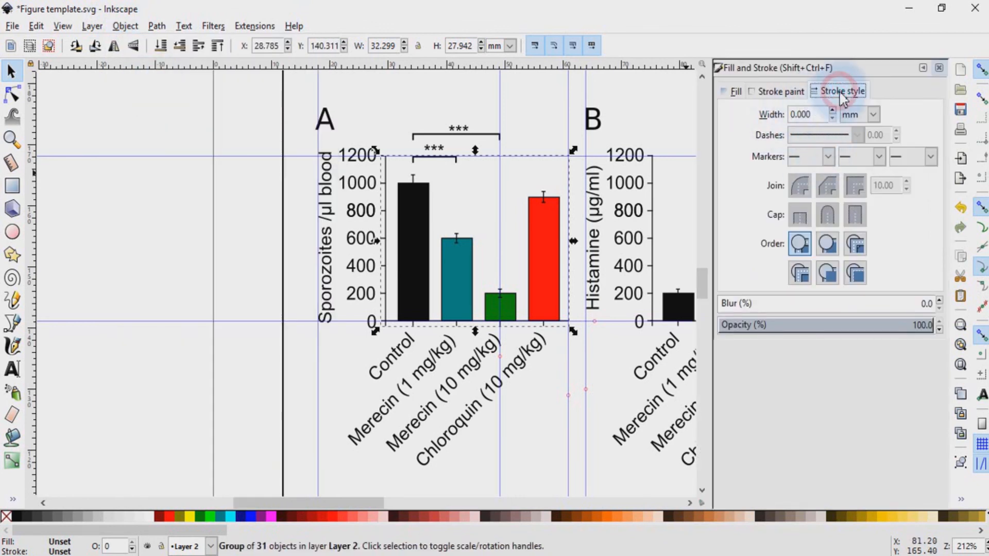
click(818, 114)
click(779, 94)
click(823, 93)
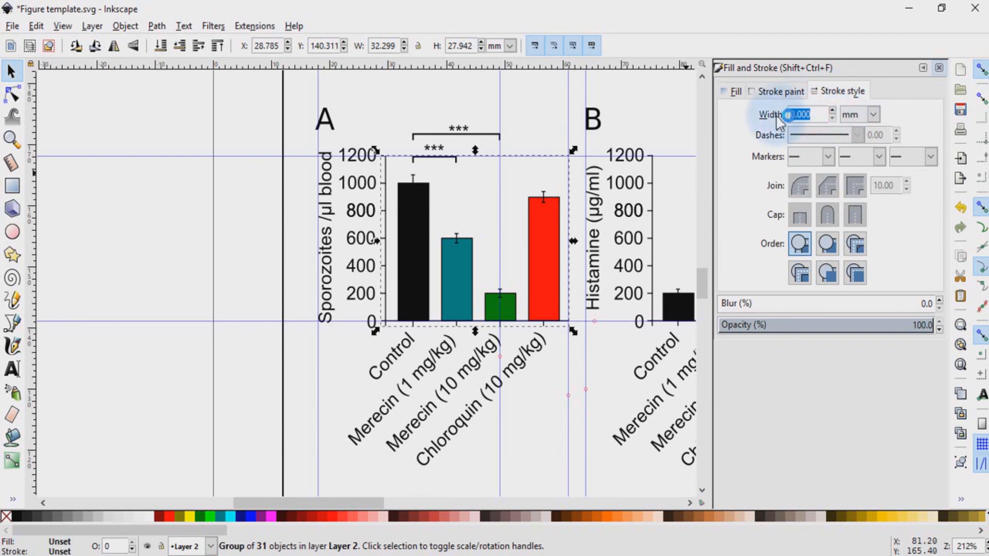
click(524, 320)
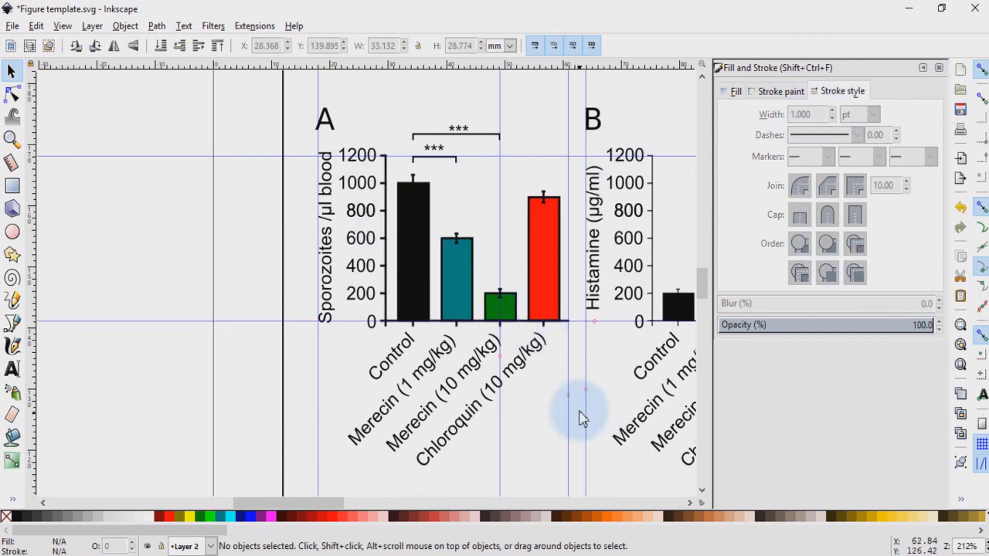
Step: Set the stroke width of the histamine chart's grouped bars and axes to 1 pt and close the stroke settings
click(689, 503)
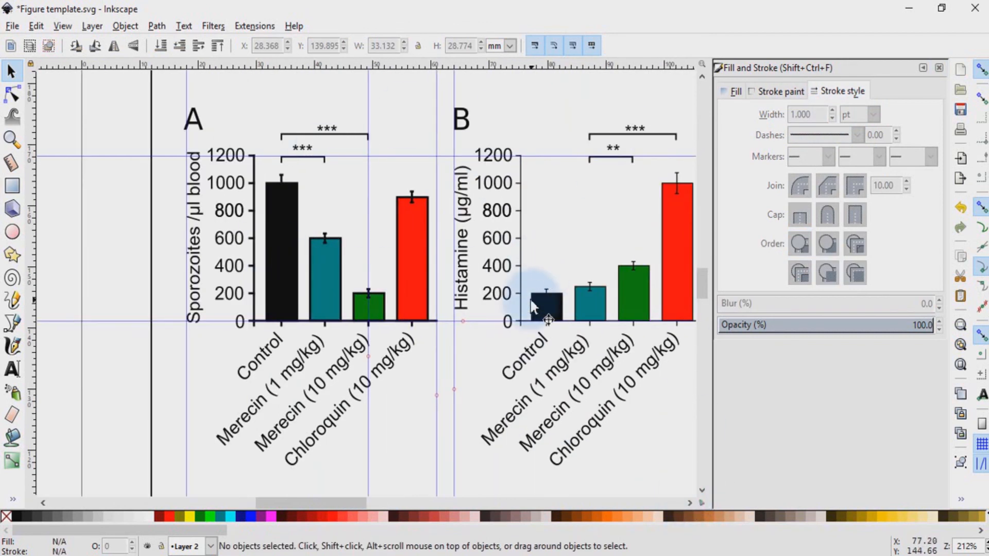
click(537, 273)
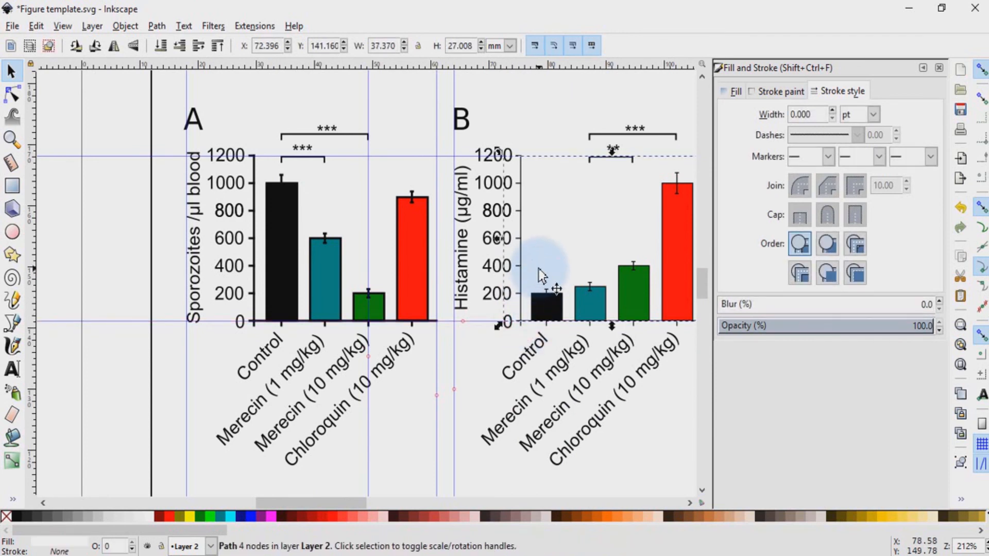
click(812, 113)
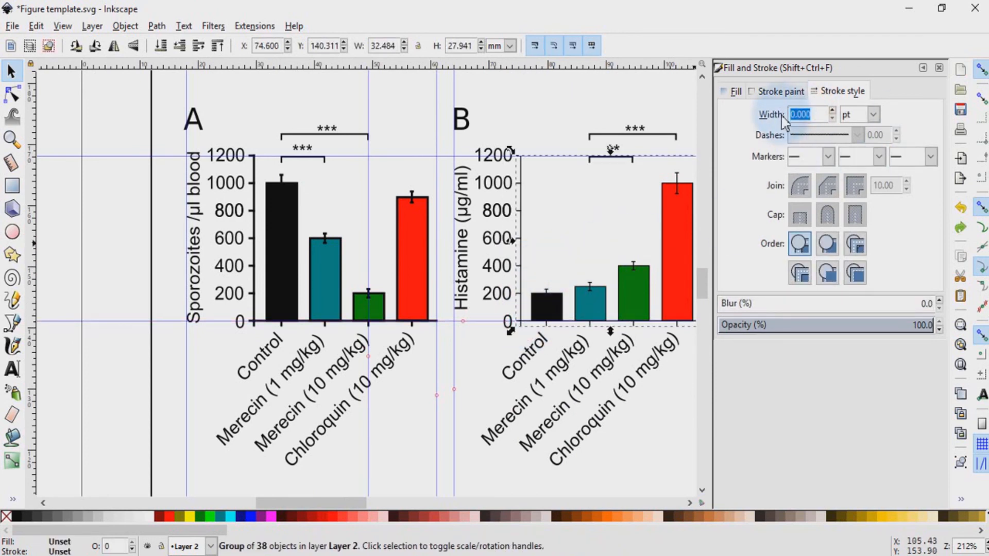
text(1)
key(Return)
key(Escape)
click(939, 67)
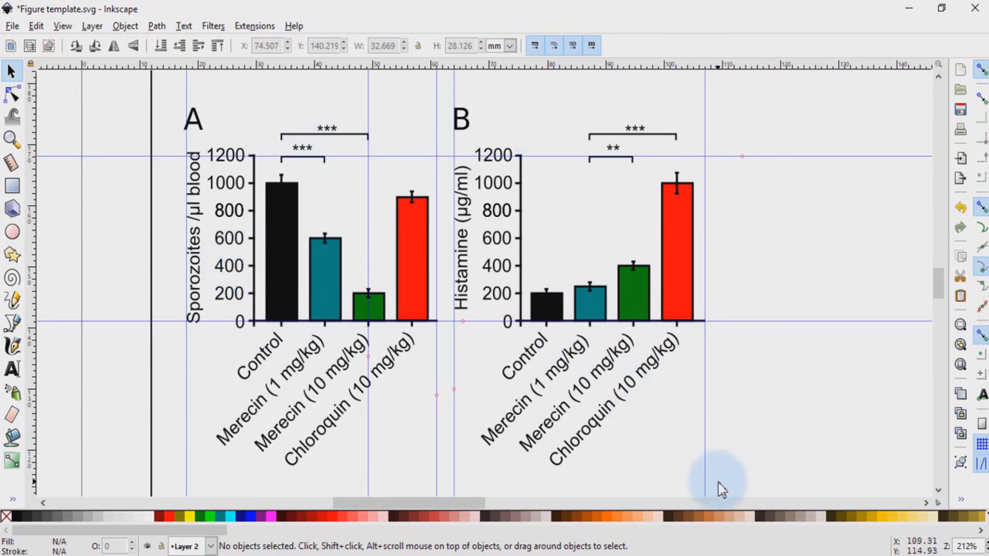
Step: Select both charts with their labels, panel letters and significance brackets and combine everything into one group
drag(780, 481, 237, 204)
click(125, 25)
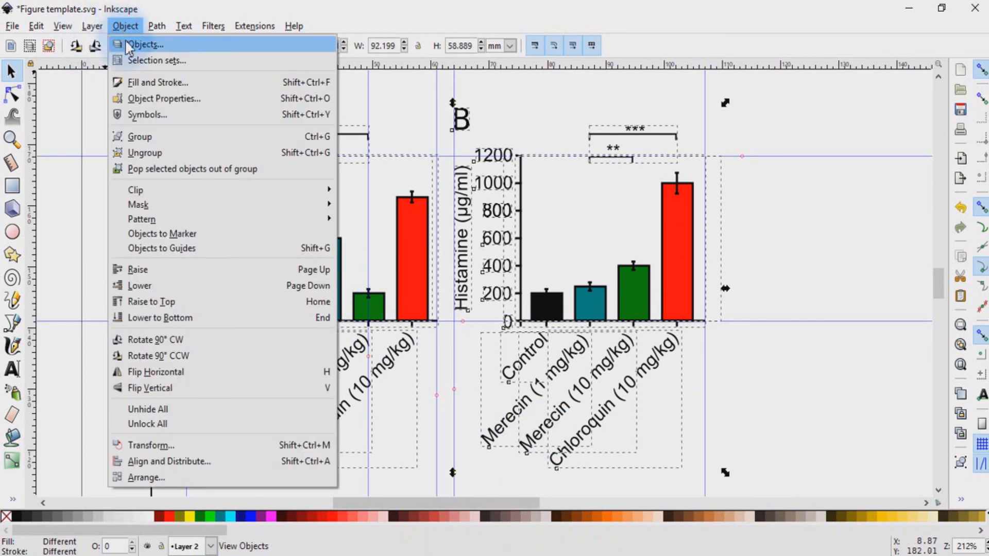
click(139, 137)
click(369, 466)
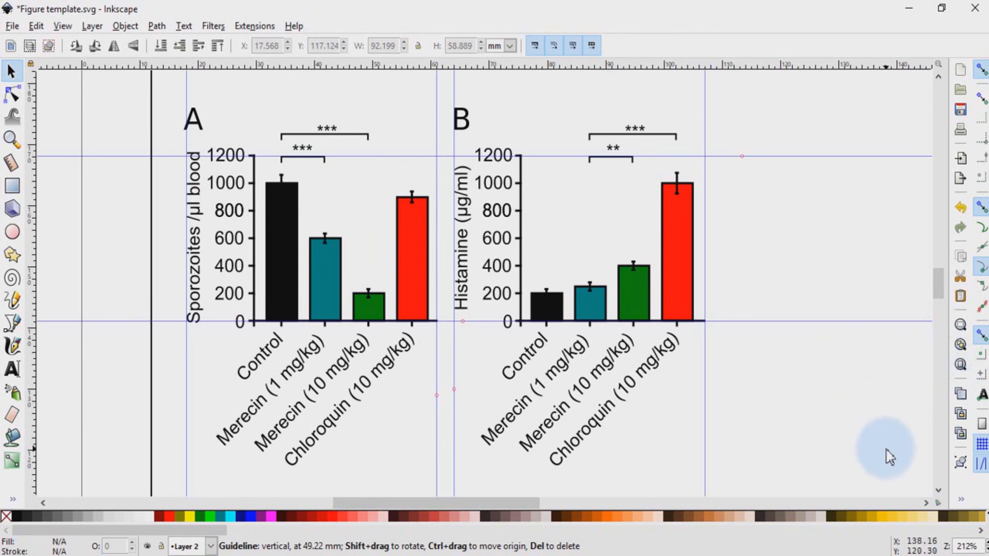
Step: Place two horizontal guides, one on the upper edge and one on the lower edge of the page's margin frame
click(985, 549)
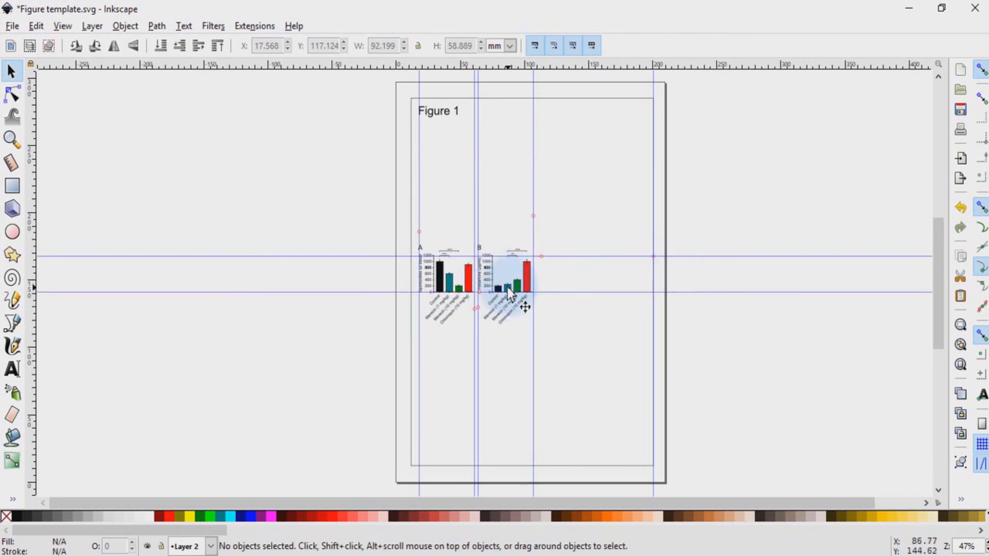
key(b)
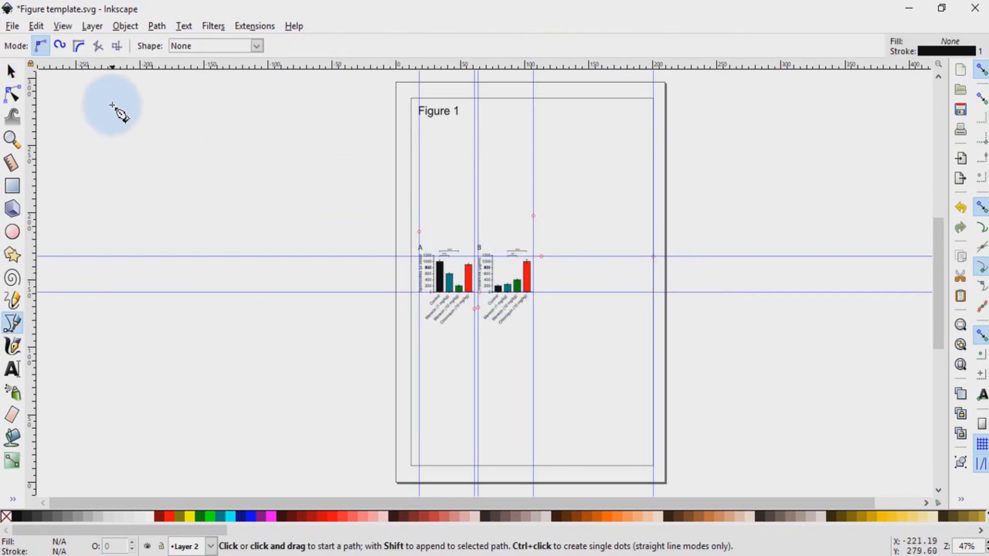
click(12, 71)
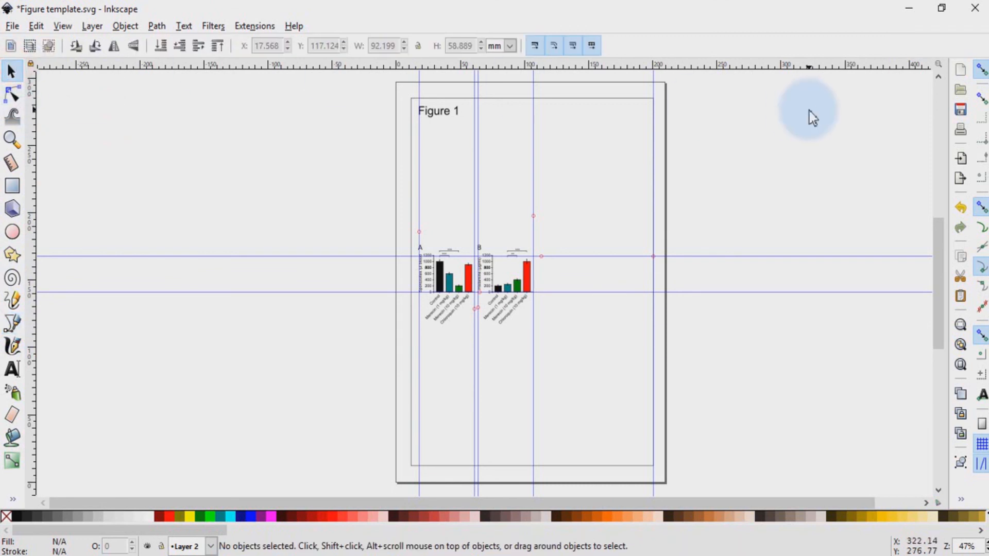
drag(739, 65, 737, 98)
drag(758, 65, 777, 465)
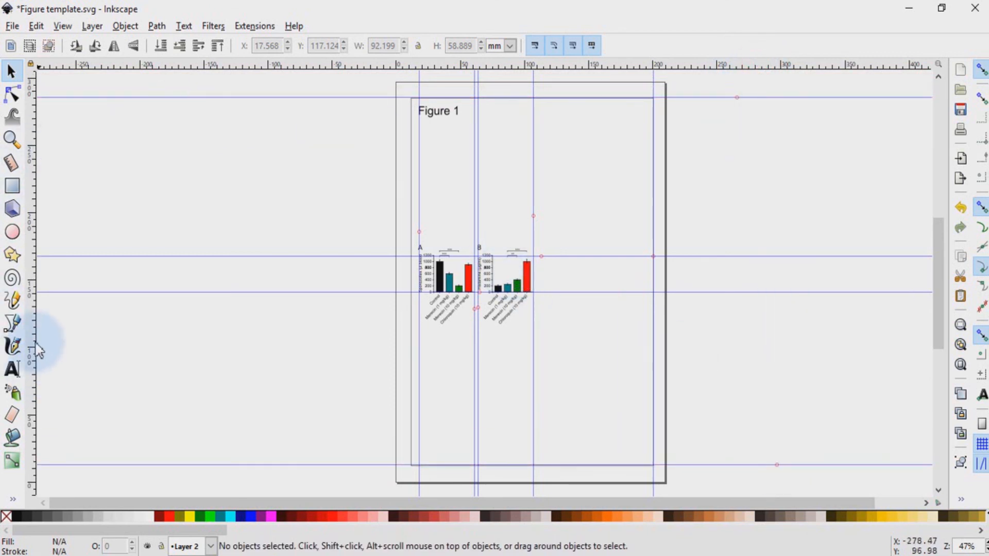
Step: Draw a straight vertical line outside the page's right edge, running from the upper margin guide to the lower one
click(14, 328)
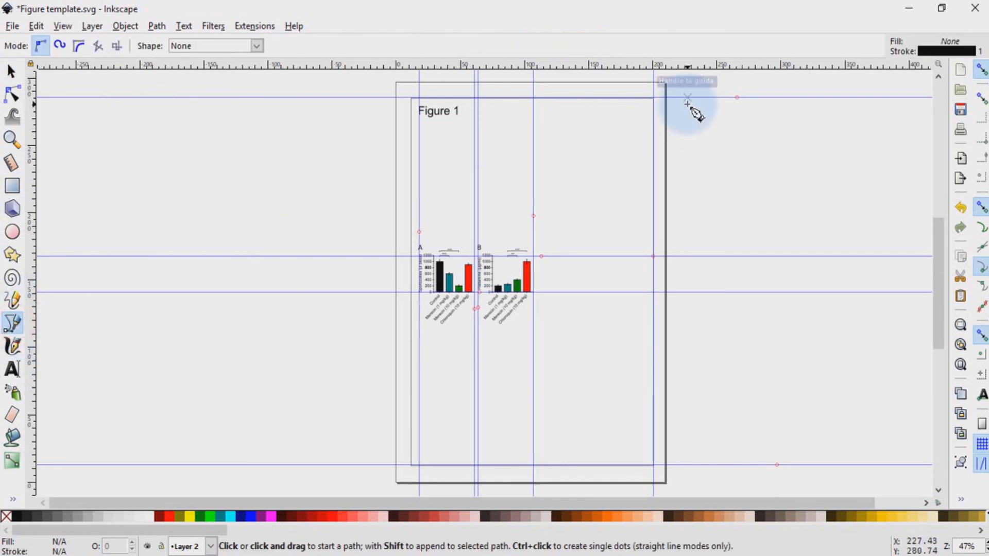
click(688, 97)
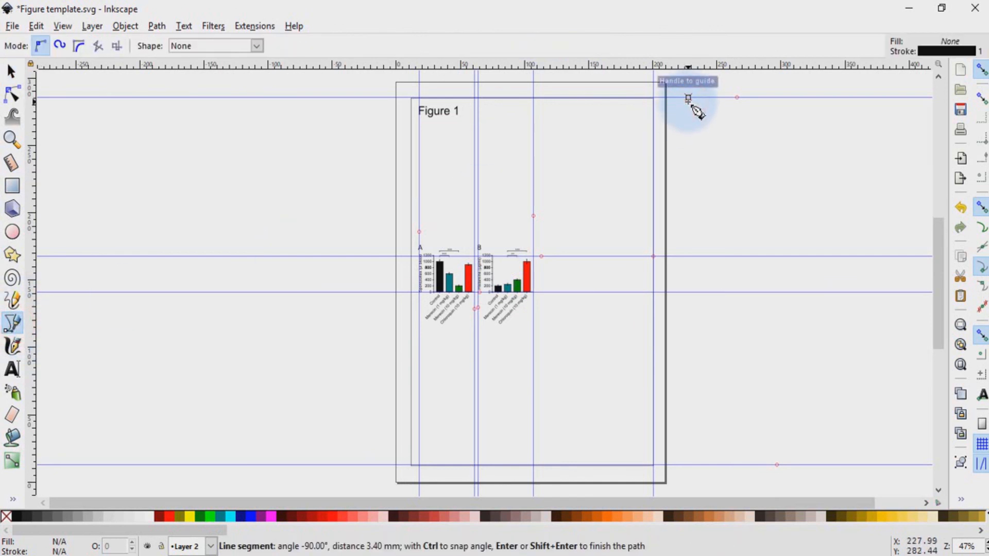
click(694, 465)
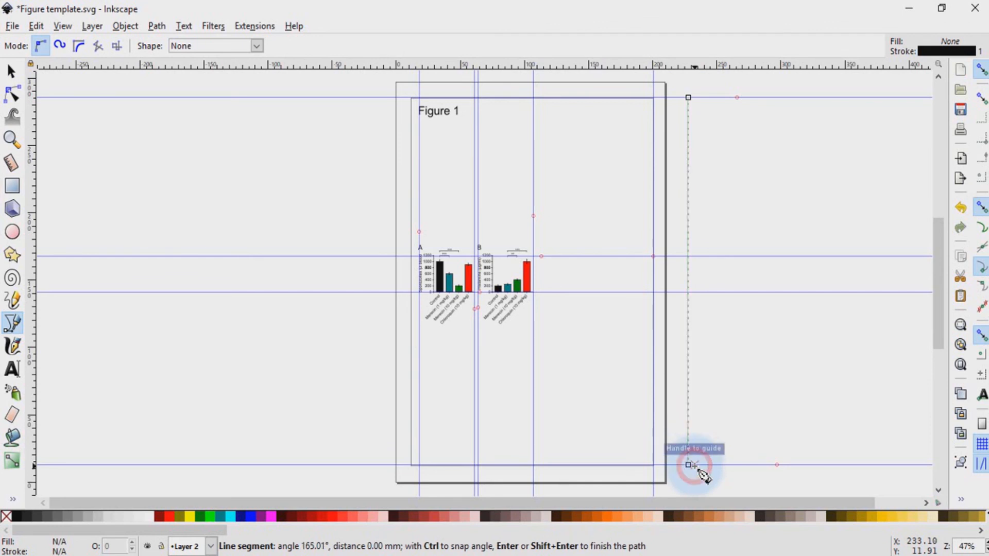
right_click(695, 466)
Step: Select the vertical line and the chart group and centre them on the horizontal axis relative to the selection area
click(11, 68)
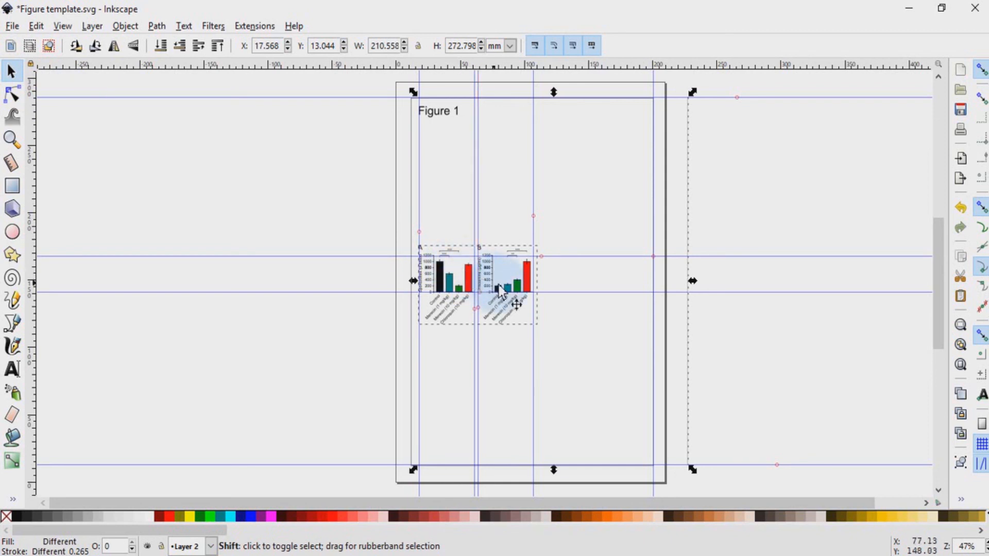
click(125, 26)
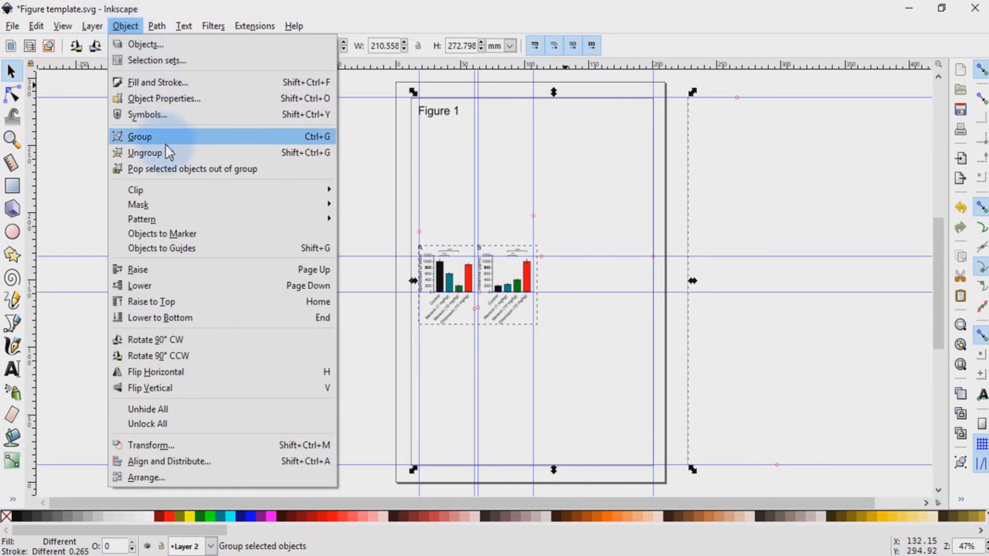
click(175, 462)
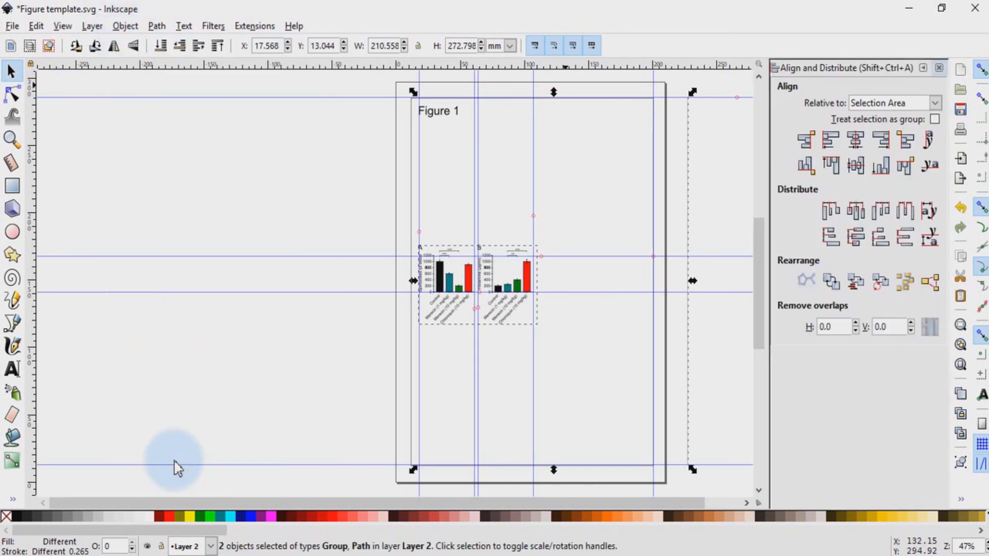
click(855, 166)
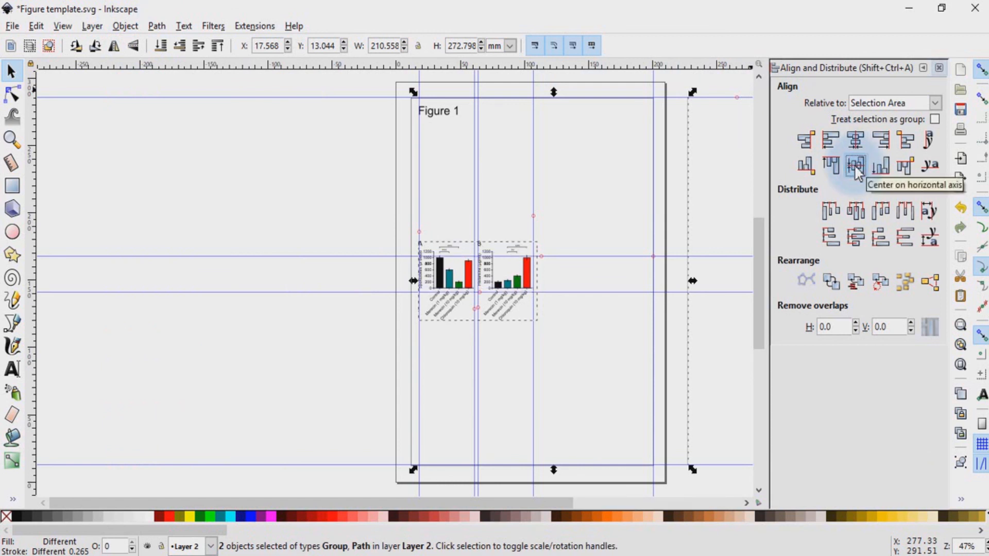
Step: Delete the vertical helper line outside the page's edge and remove the two horizontal guides on the margin frame
click(729, 224)
click(688, 241)
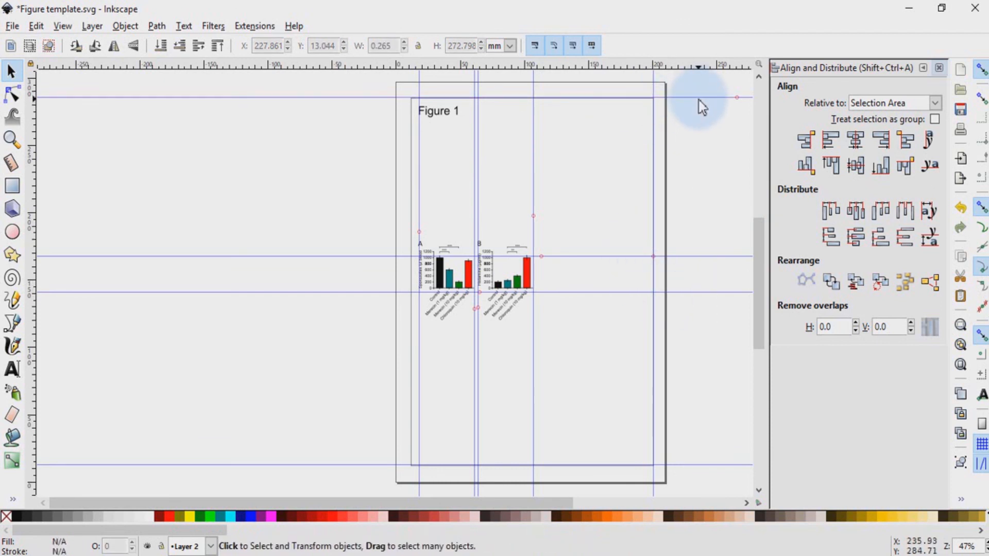
Step: Draw a straight horizontal line about 183 mm long above the charts, running between the two outermost vertical guides
click(13, 324)
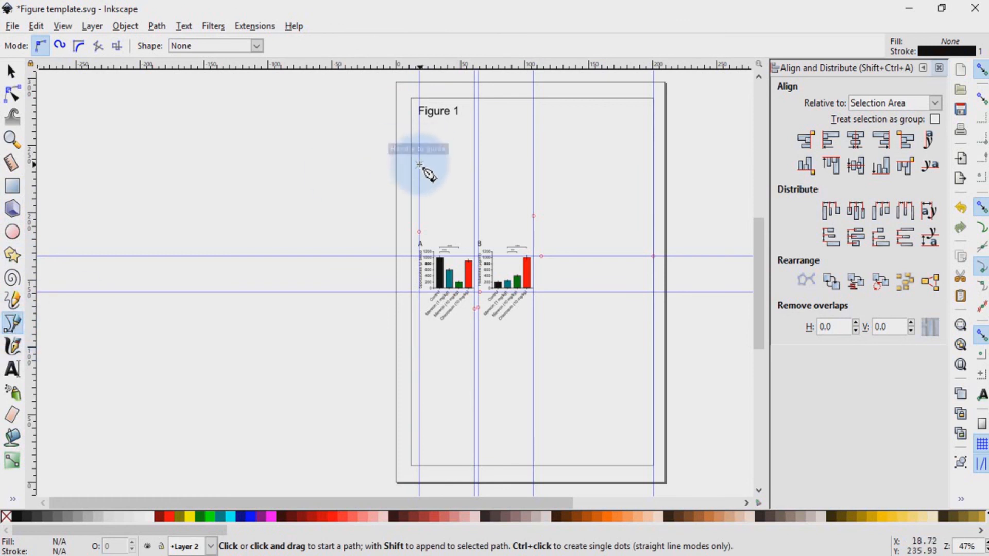
click(419, 164)
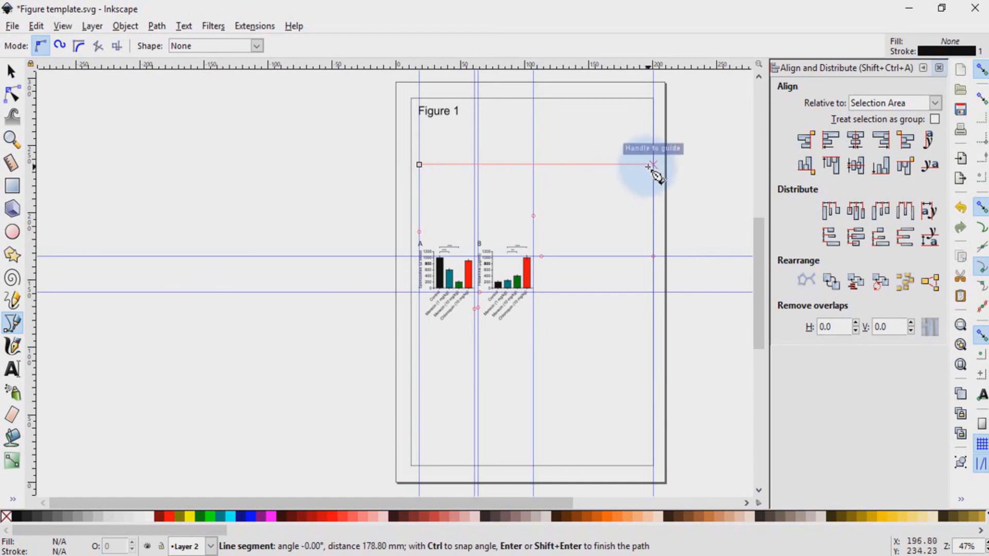
double_click(650, 166)
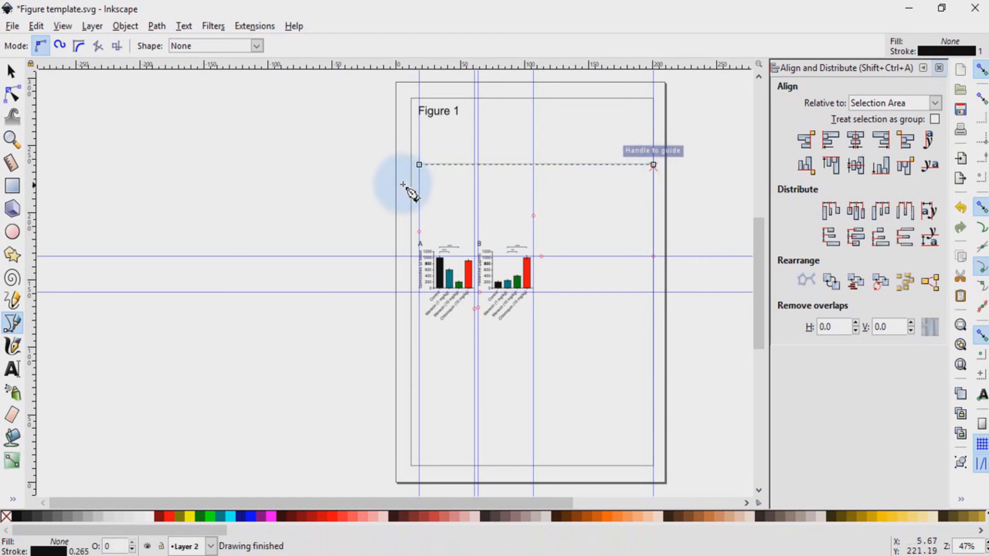
Step: Select the horizontal line together with the chart group and centre them on the vertical axis relative to the selection area
click(12, 70)
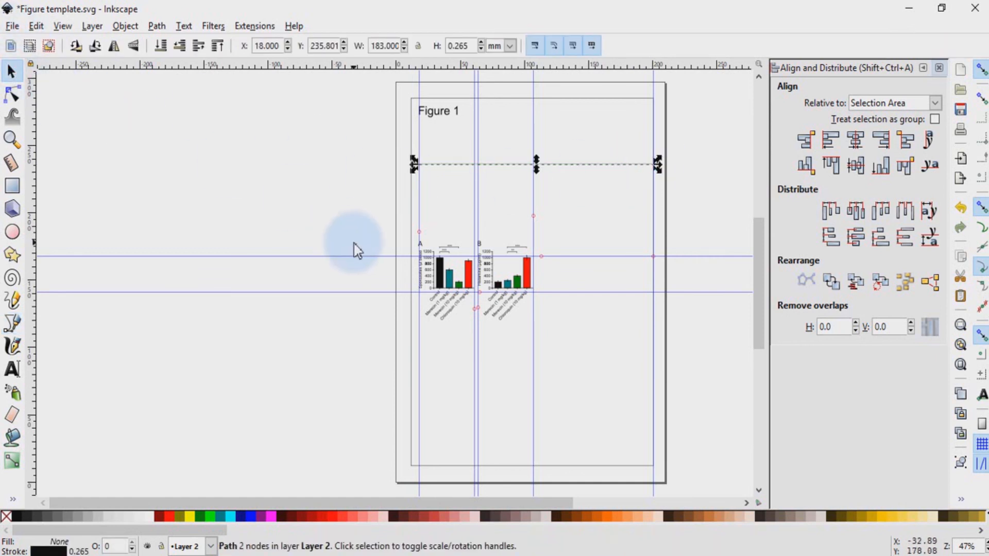
shift+click(485, 279)
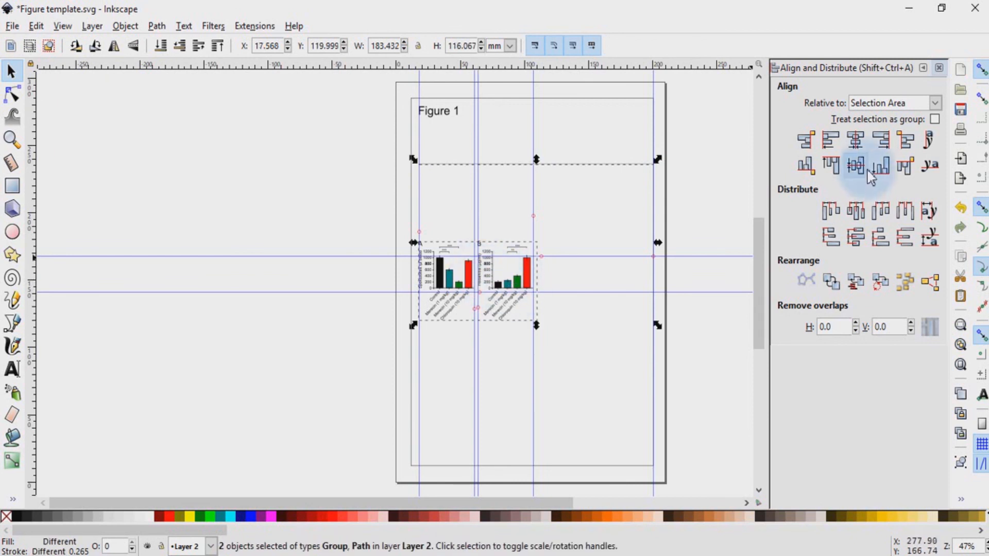
click(856, 139)
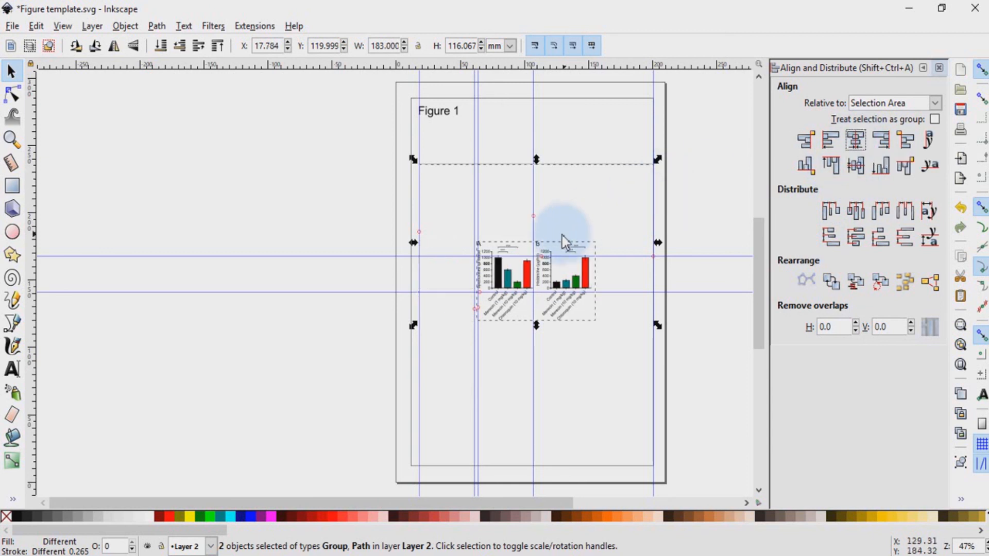
Step: Delete the horizontal helper line above the charts
click(554, 162)
click(554, 165)
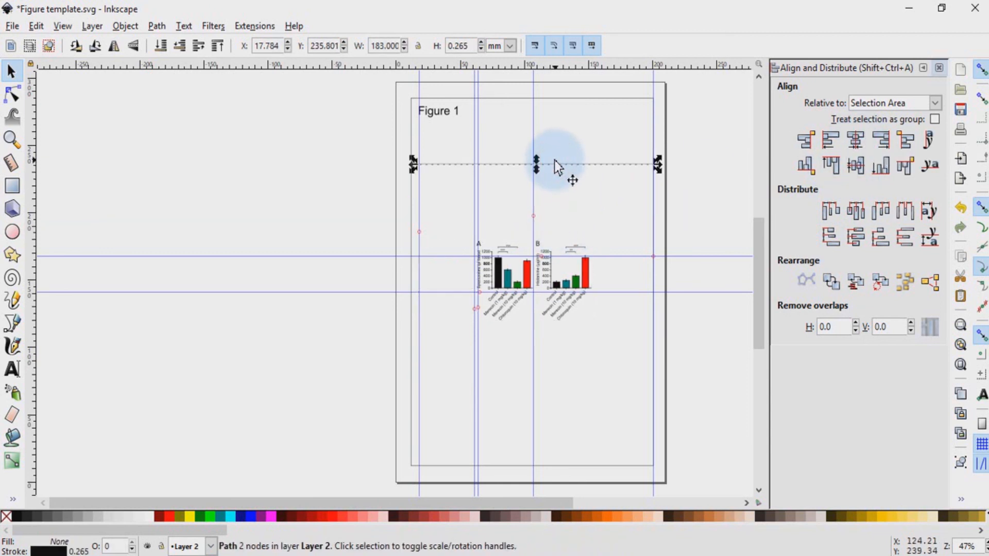
key(Delete)
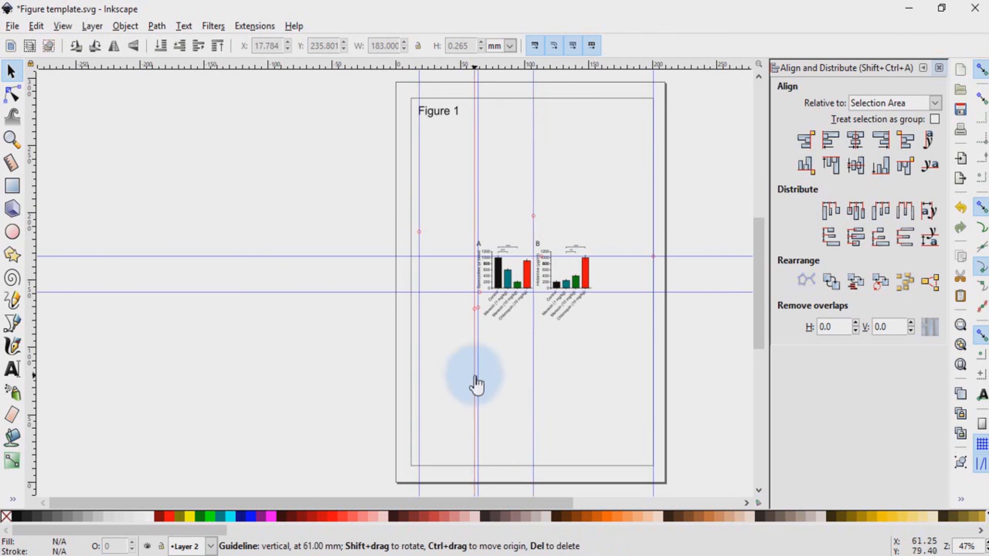
Step: Remove the vertical guide at 61 mm and hide all remaining guides
drag(474, 379, 15, 391)
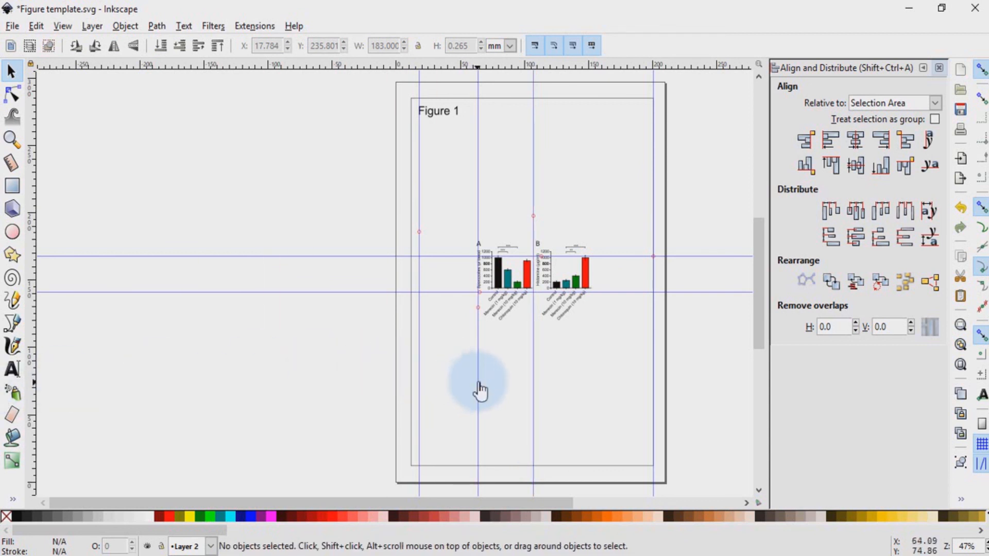
click(63, 26)
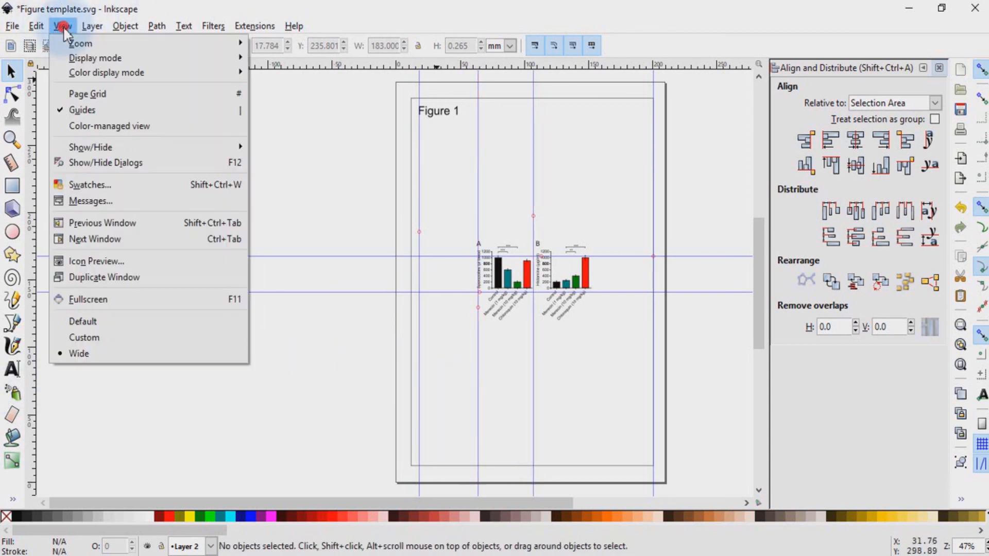
click(68, 108)
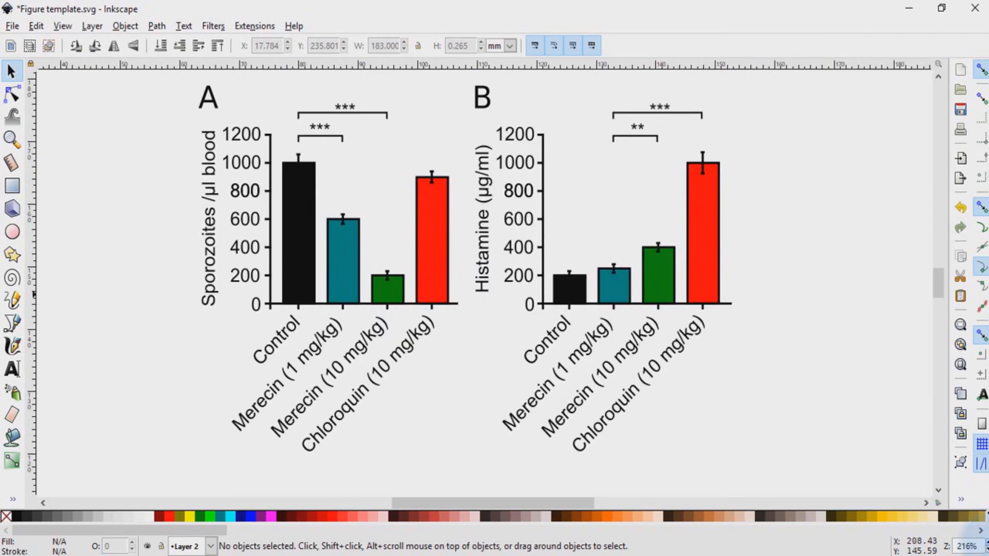
click(987, 542)
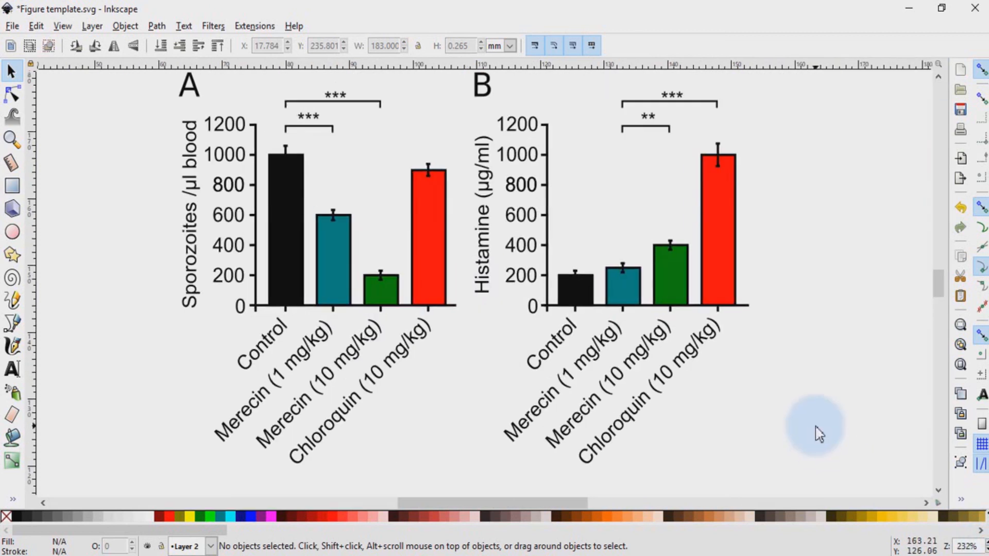
click(938, 77)
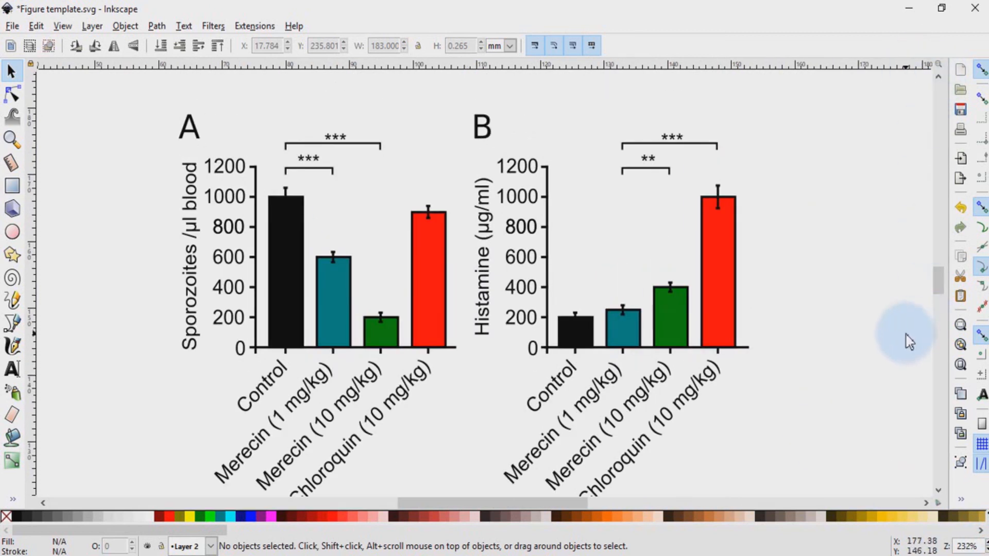
click(984, 549)
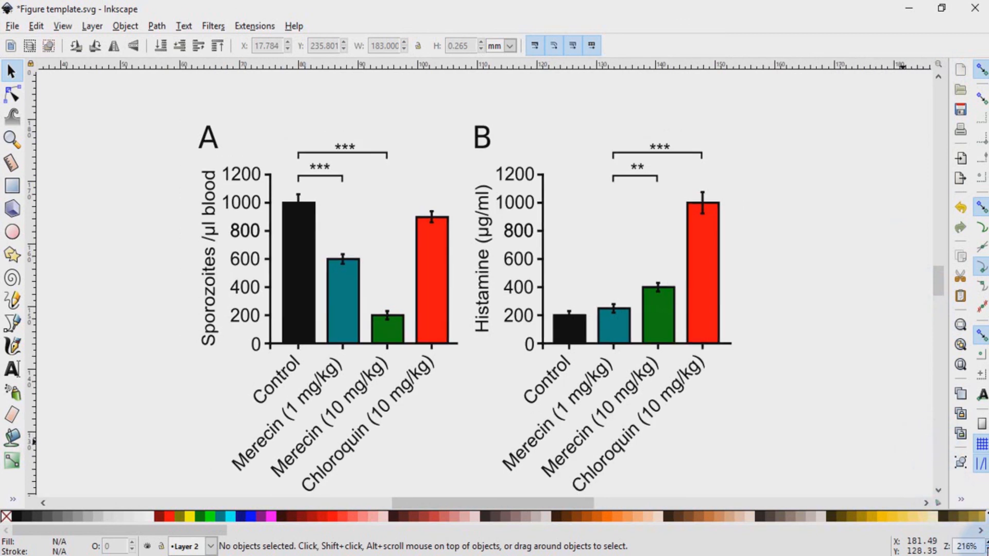